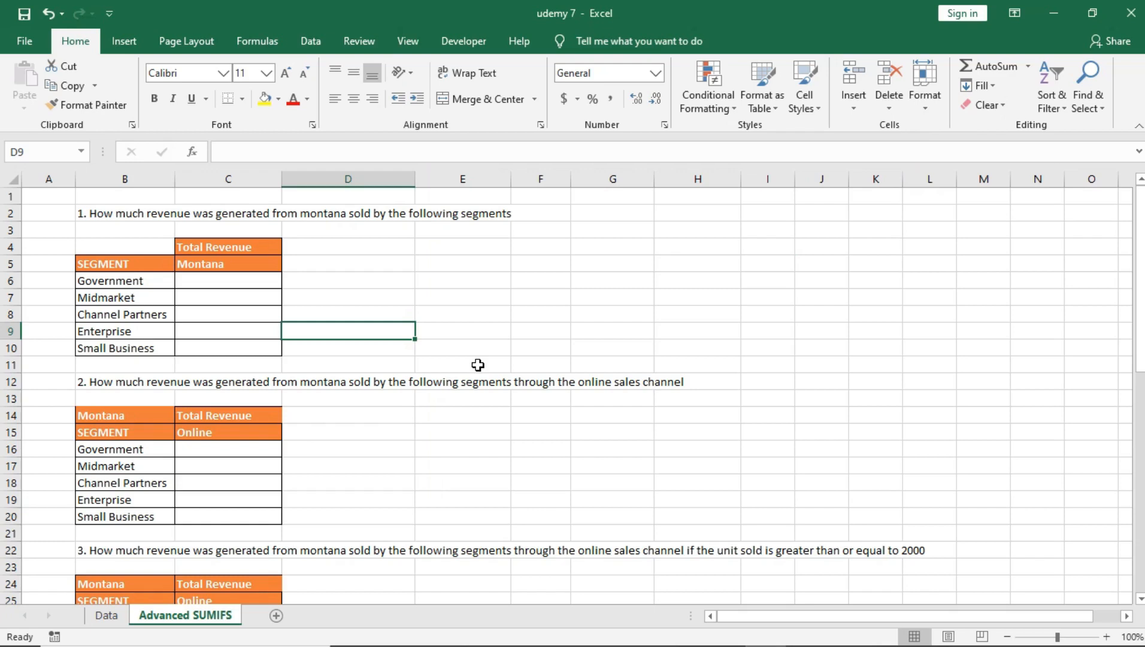
{"action": "left_click", "coordinate": [199, 280]}
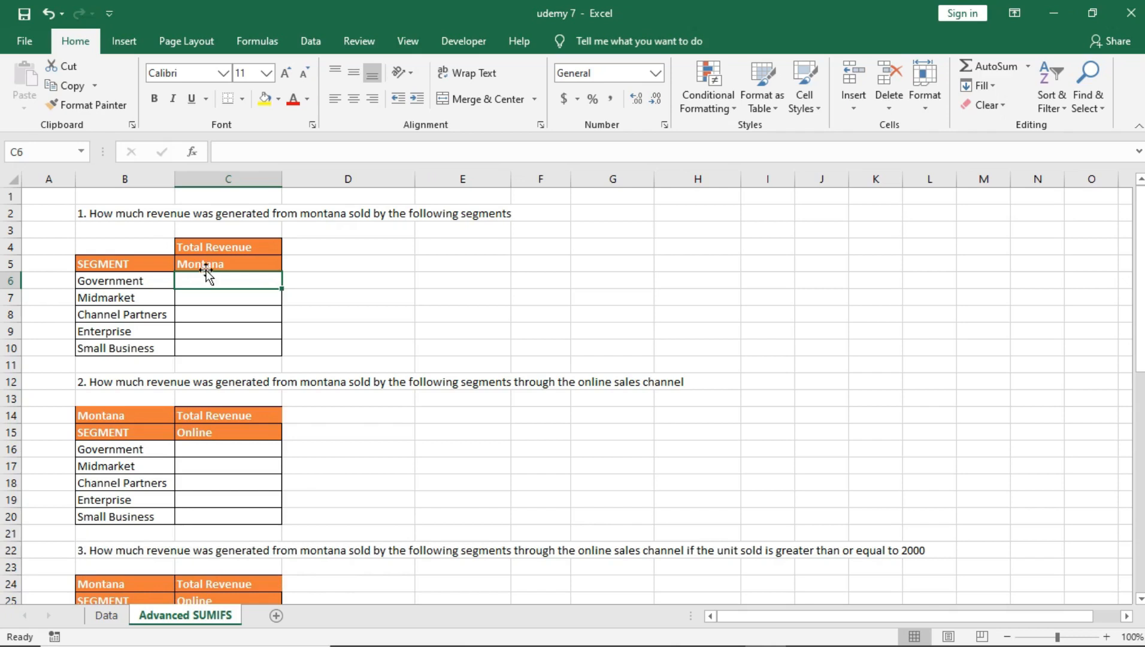
{"action": "left_click", "coordinate": [244, 260]}
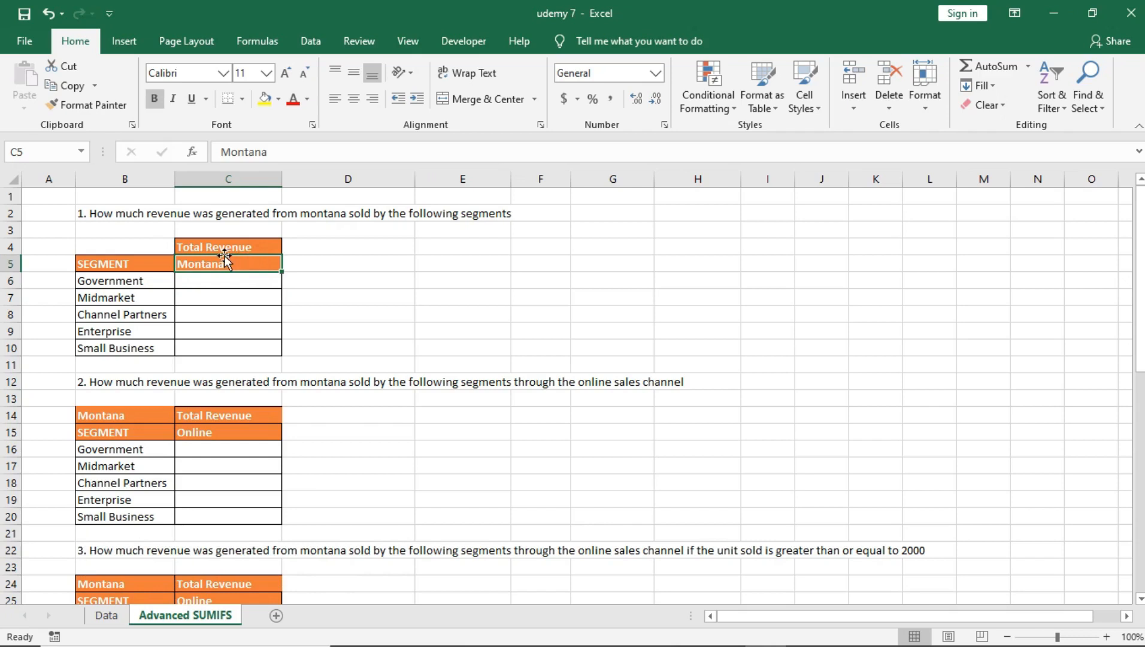
{"action": "left_click_drag", "start_coordinate": [132, 282], "coordinate": [143, 348]}
{"action": "left_click", "coordinate": [242, 286]}
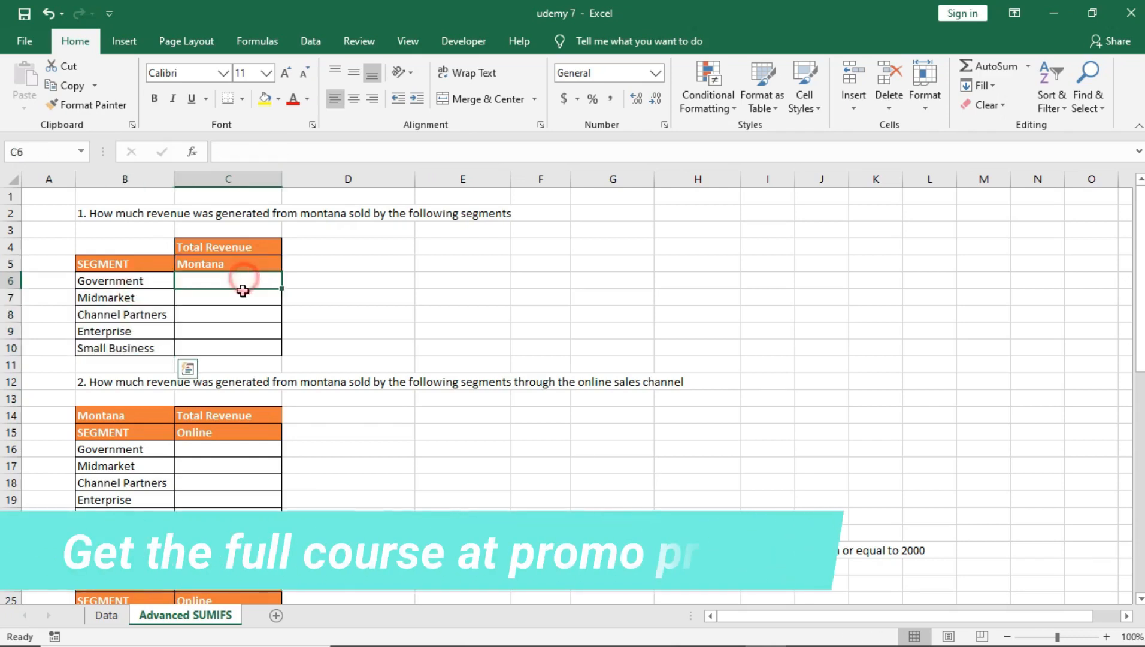
{"action": "left_click_drag", "start_coordinate": [243, 287], "coordinate": [230, 323]}
{"action": "left_click", "coordinate": [214, 278]}
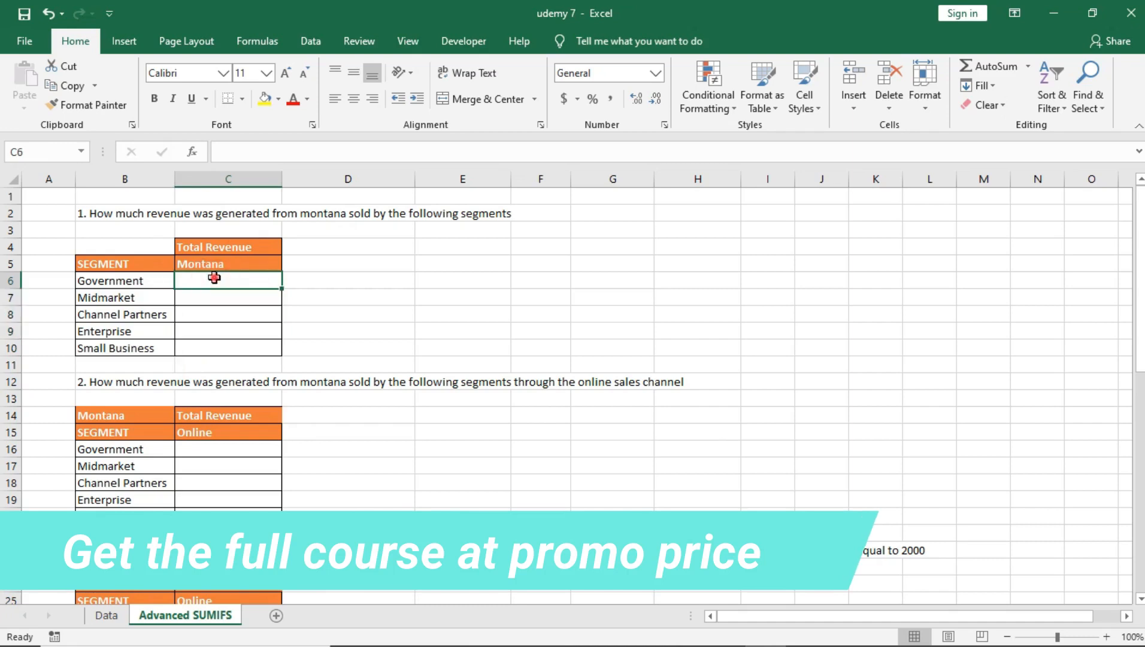
{"action": "type", "text": "=COUNT"}
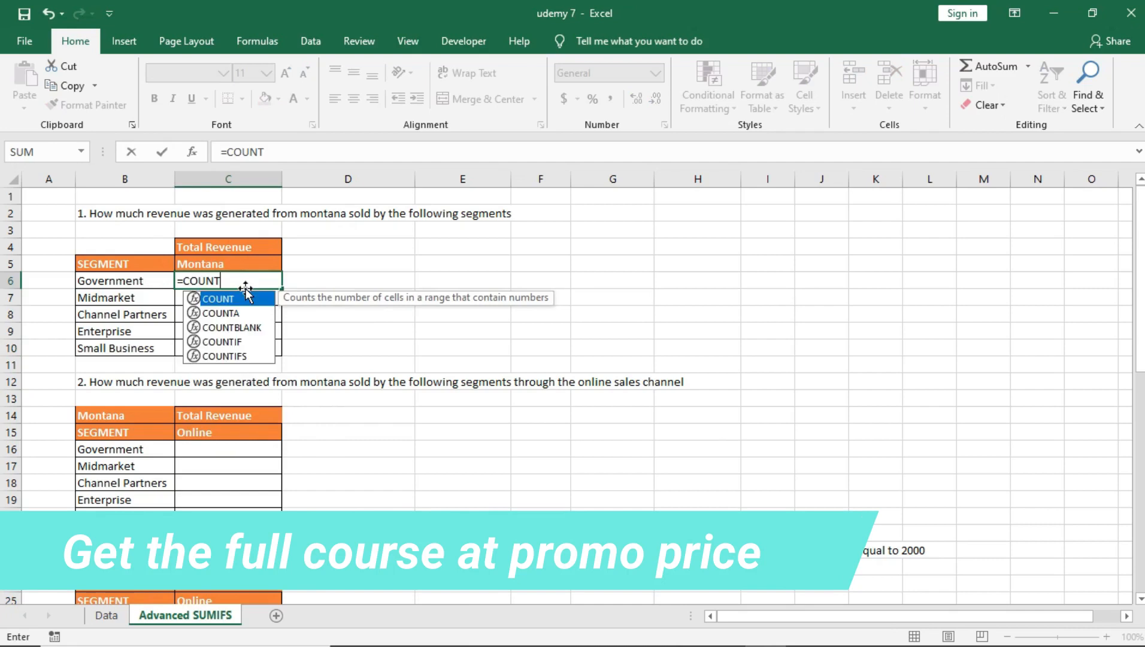
{"action": "type", "text": "IFS("}
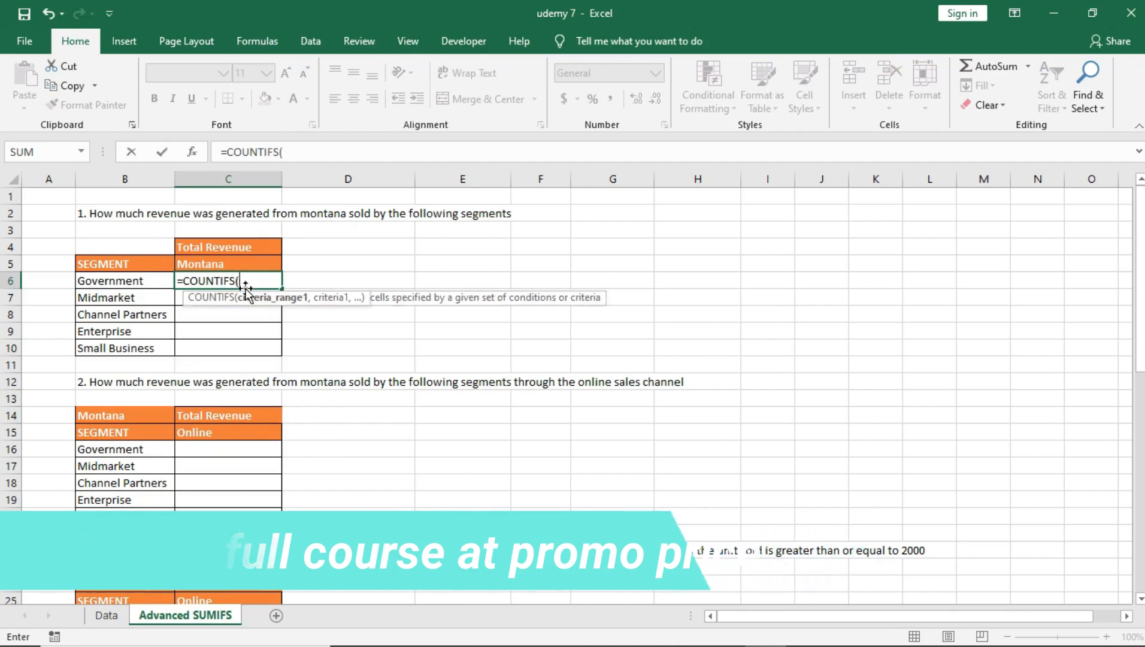
{"action": "key", "text": "BackSpace"}
{"action": "key", "text": "BackSpace"}
{"action": "key", "text": "BackSpace"}
{"action": "key", "text": "BackSpace"}
{"action": "key", "text": "BackSpace"}
{"action": "key", "text": "BackSpace"}
{"action": "key", "text": "BackSpace"}
{"action": "key", "text": "BackSpace"}
{"action": "key", "text": "BackSpace"}
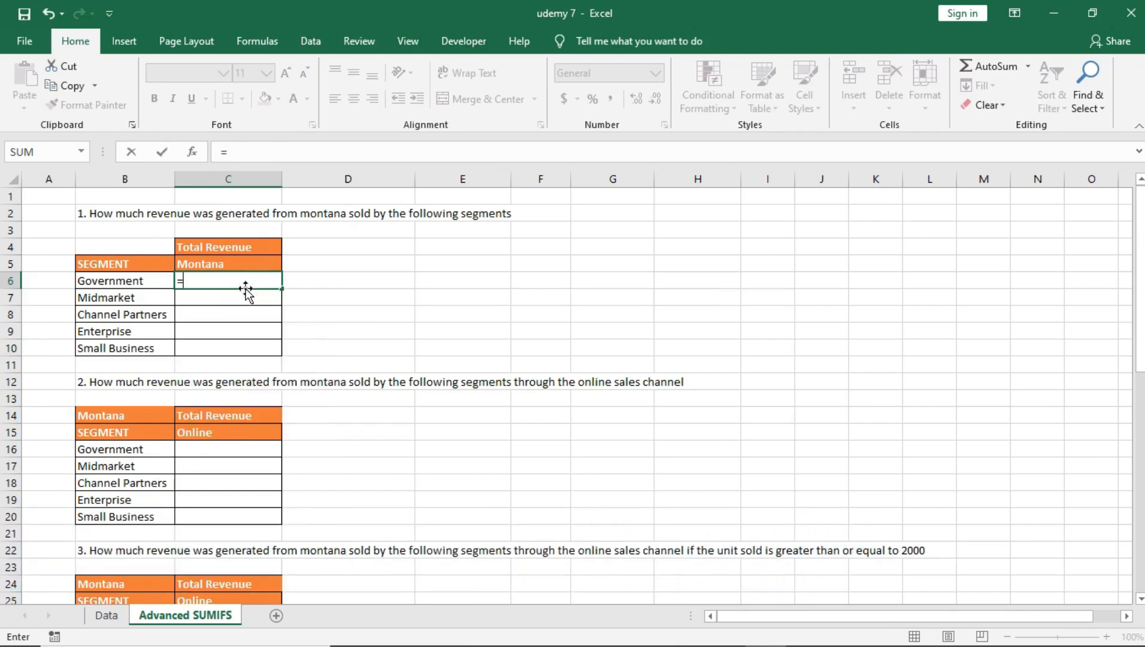
Step: Begin a SUMIFS formula in C6 with the Data sheet's Revenue range as the absolute sum range, Data!$J$2:$J$701
{"action": "type", "text": "SUMIFS"}
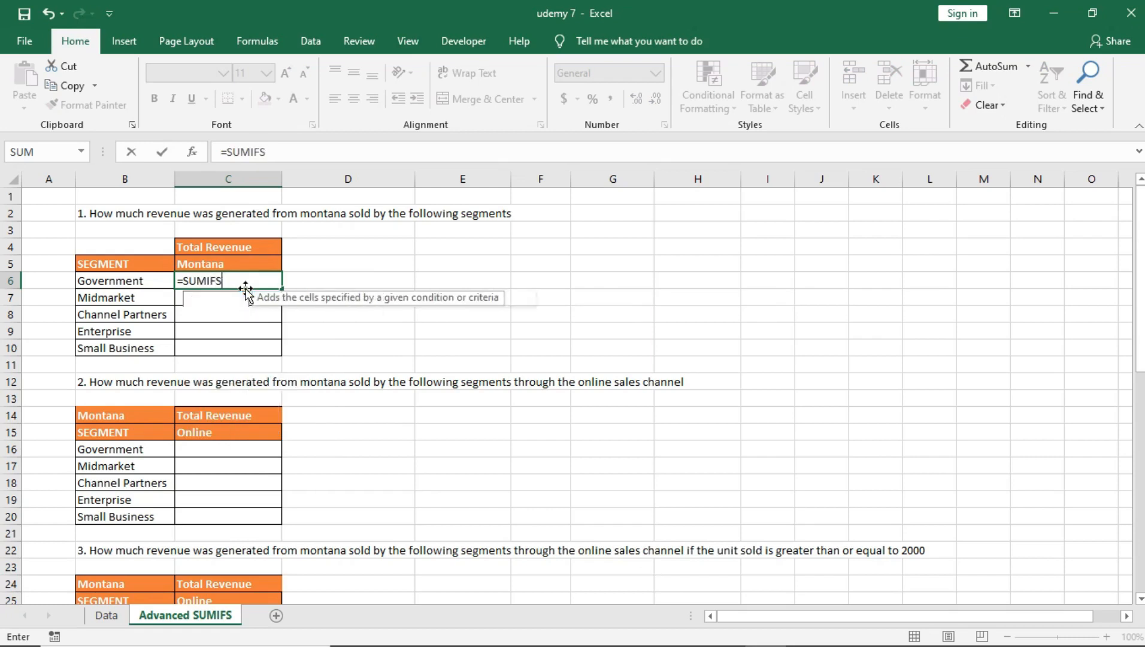
{"action": "type", "text": "("}
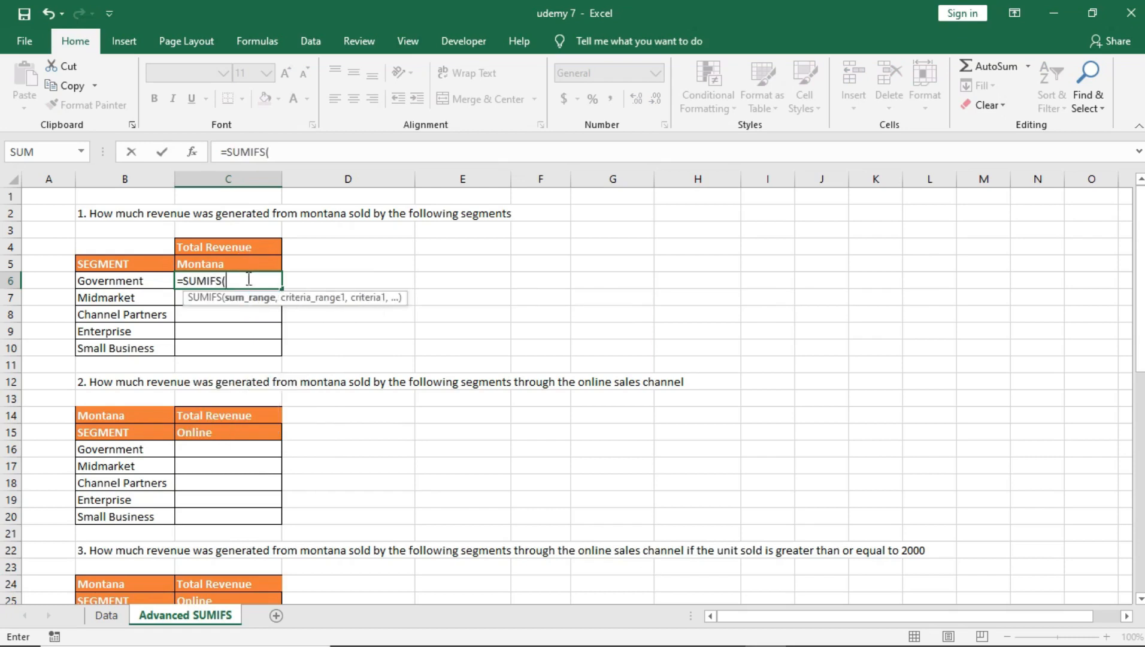
{"action": "left_click", "coordinate": [230, 280]}
{"action": "left_click", "coordinate": [250, 280]}
{"action": "left_click", "coordinate": [112, 618]}
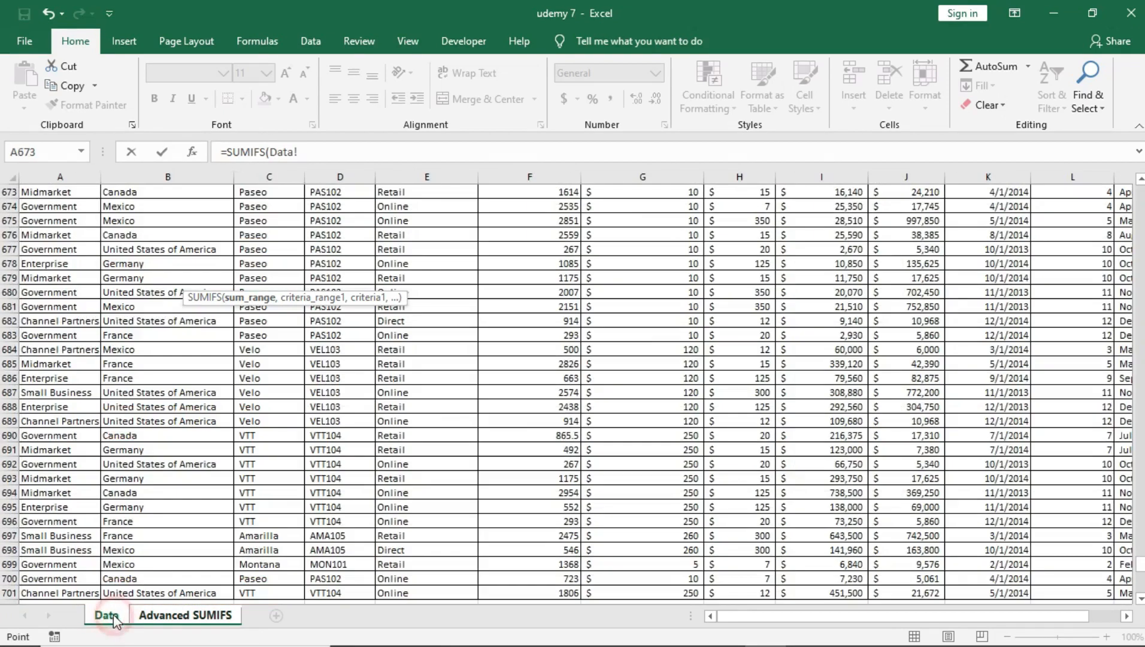
{"action": "left_click_drag", "start_coordinate": [1141, 563], "coordinate": [1142, 181]}
{"action": "left_click", "coordinate": [909, 207]}
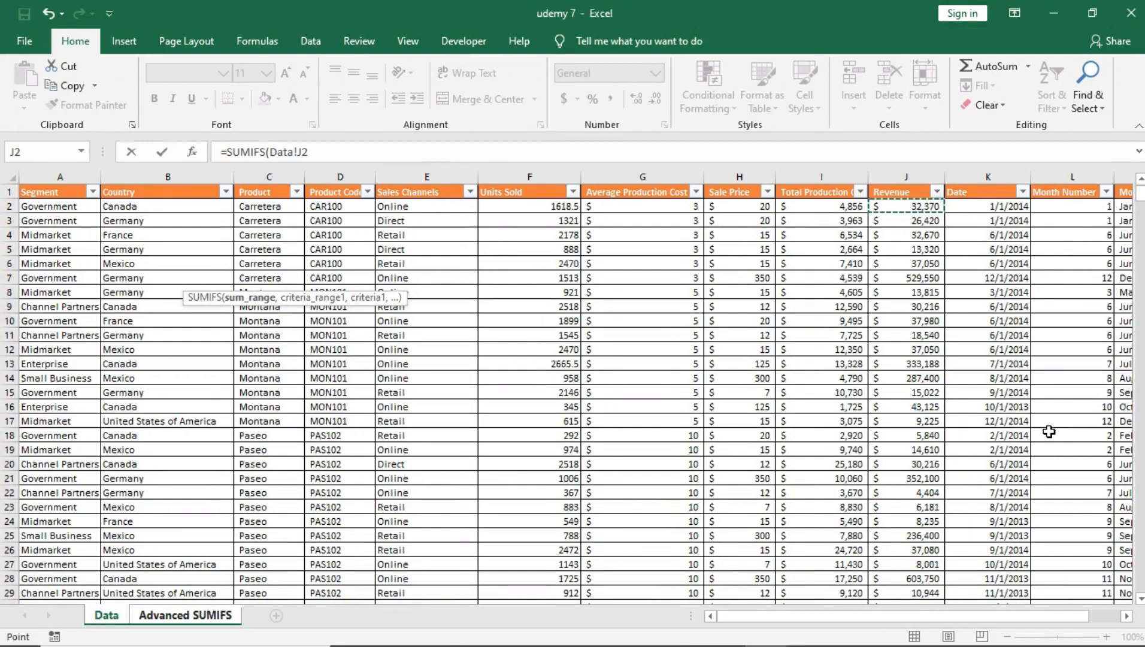
{"action": "key", "text": "ctrl+shift+Down"}
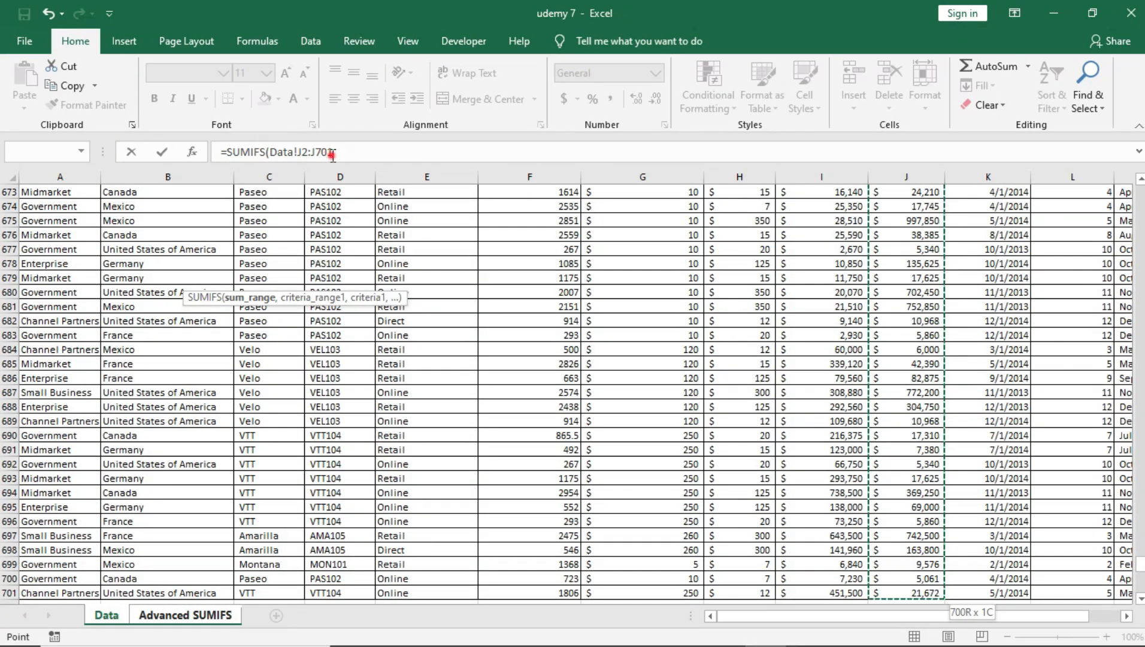
{"action": "left_click_drag", "start_coordinate": [333, 152], "coordinate": [301, 153]}
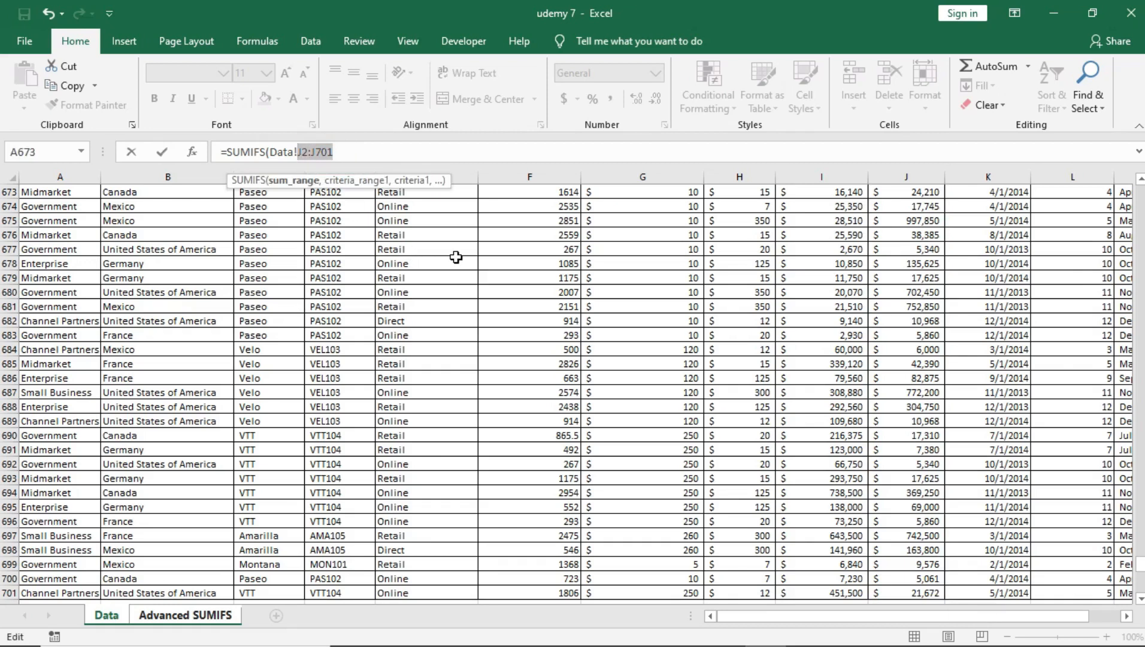
{"action": "key", "text": "F4"}
{"action": "type", "text": ","}
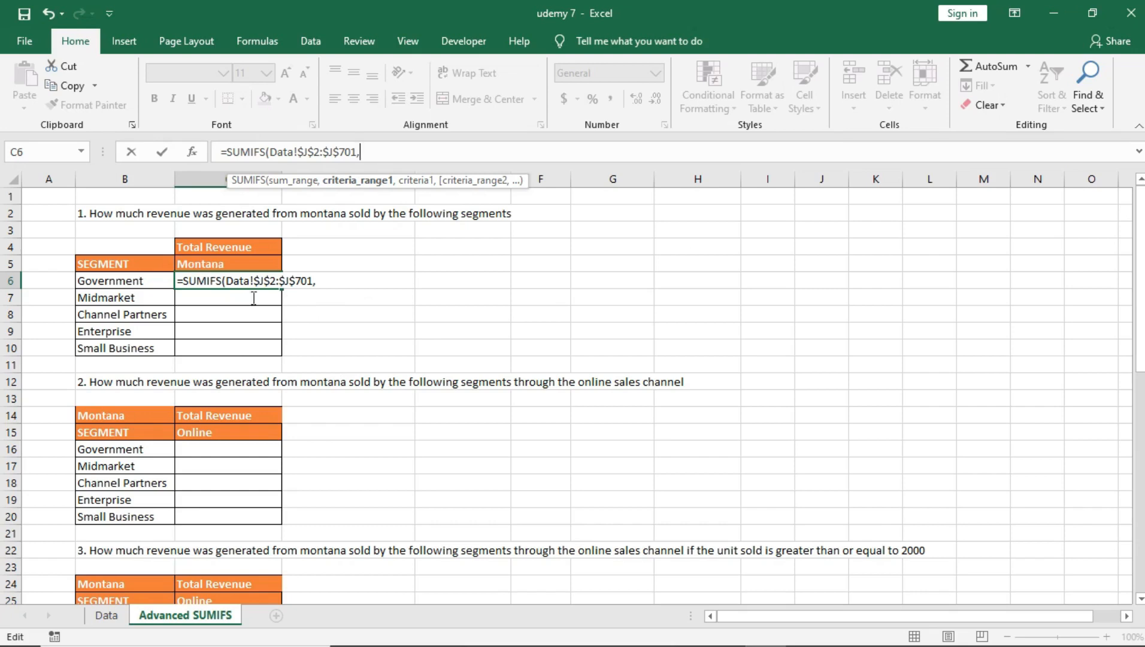
Step: Add the Data sheet's Product range as the first criteria range, locked as Data!$C$2:$C$701
{"action": "left_click", "coordinate": [107, 615]}
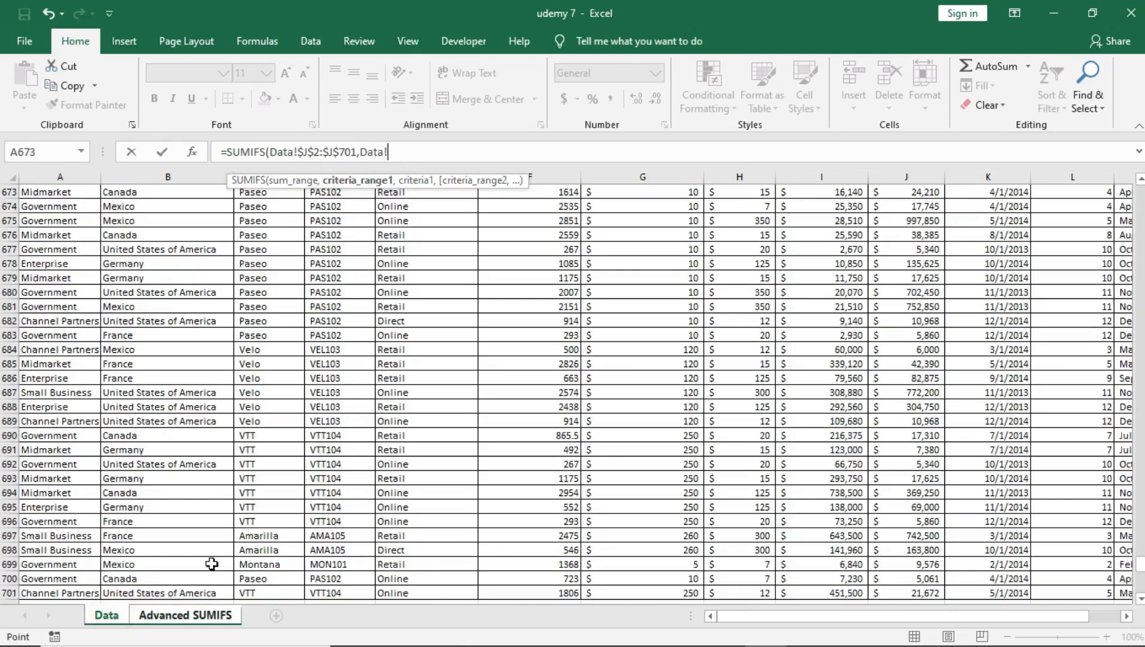
{"action": "left_click_drag", "start_coordinate": [1141, 566], "coordinate": [1141, 191]}
{"action": "left_click", "coordinate": [277, 207]}
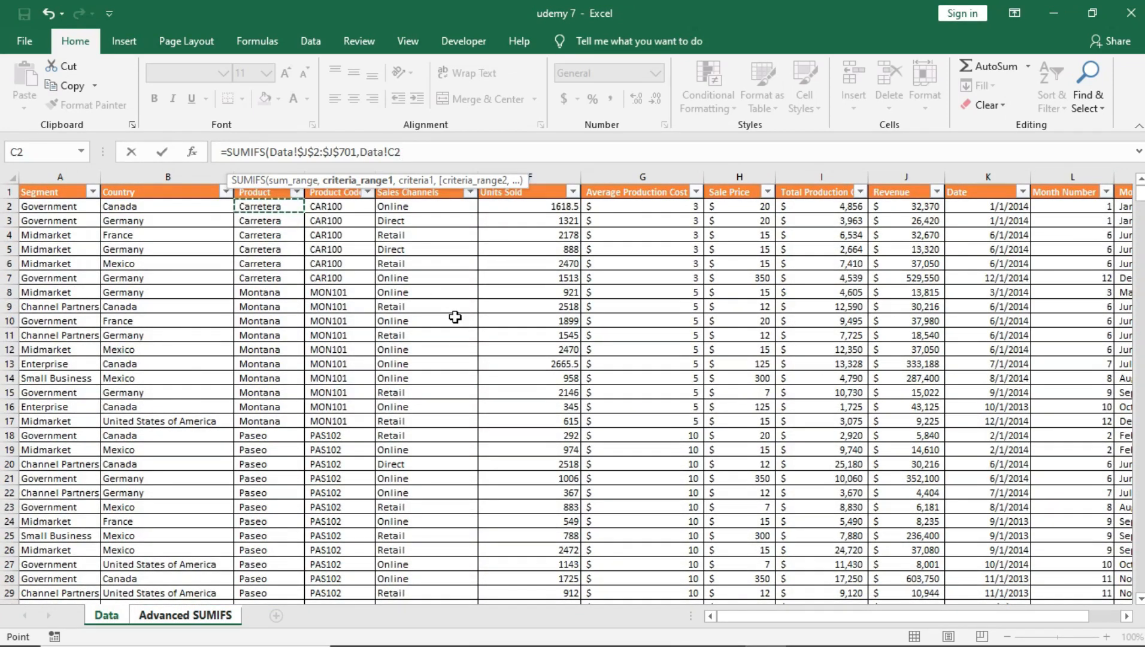
{"action": "key", "text": "ctrl+shift+Down"}
{"action": "left_click_drag", "start_coordinate": [429, 153], "coordinate": [388, 152]}
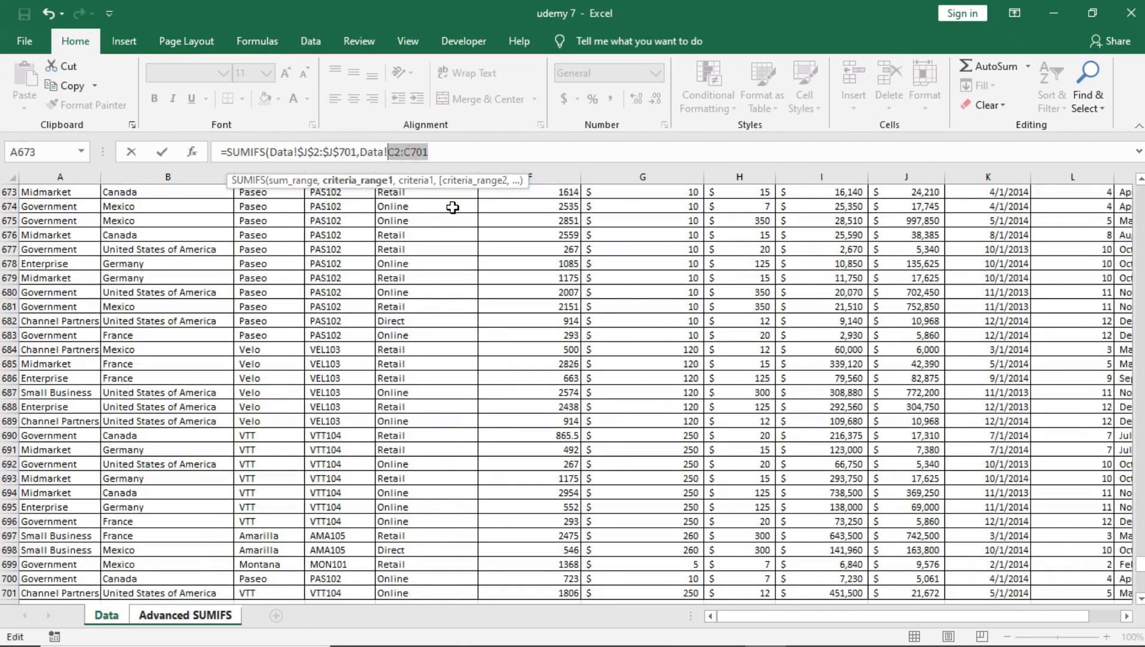
{"action": "key", "text": "F4"}
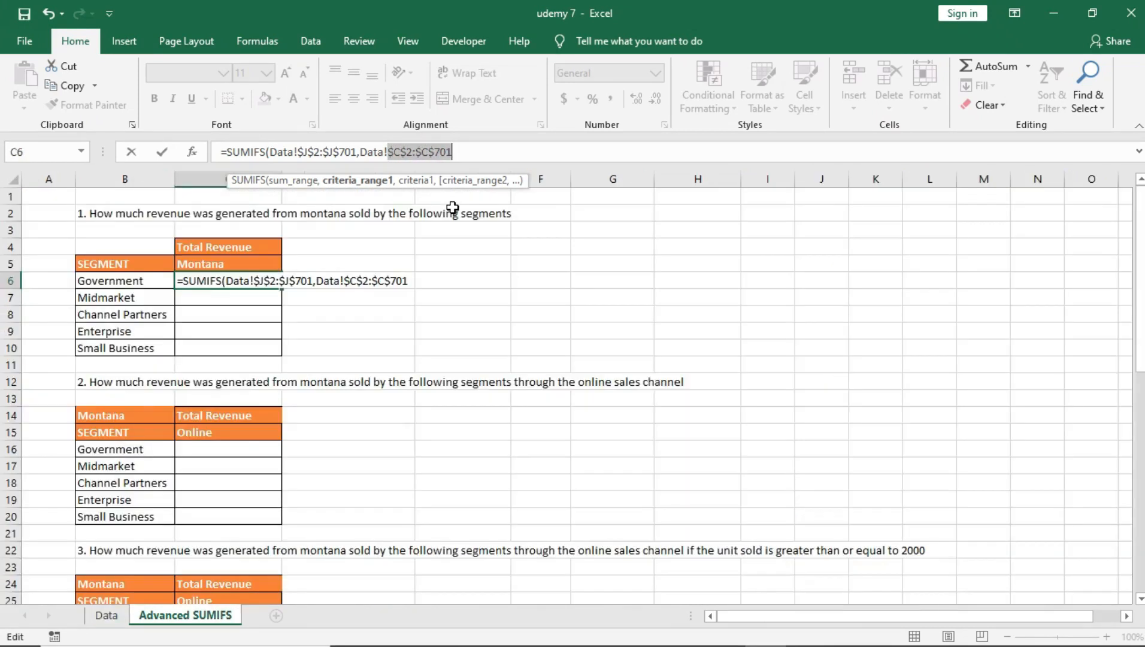
{"action": "key", "text": "End"}
{"action": "type", "text": ","}
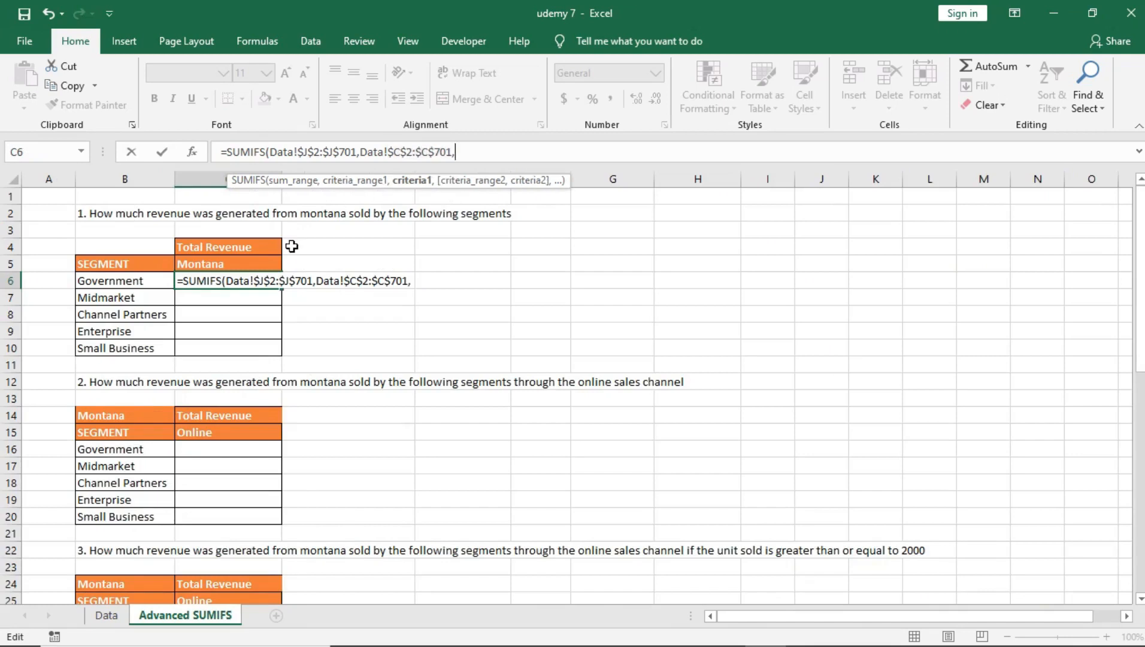
Step: Set the first criterion to the Montana header cell, locked as 'Advanced SUMIFS'!$C$5
{"action": "left_click", "coordinate": [264, 264]}
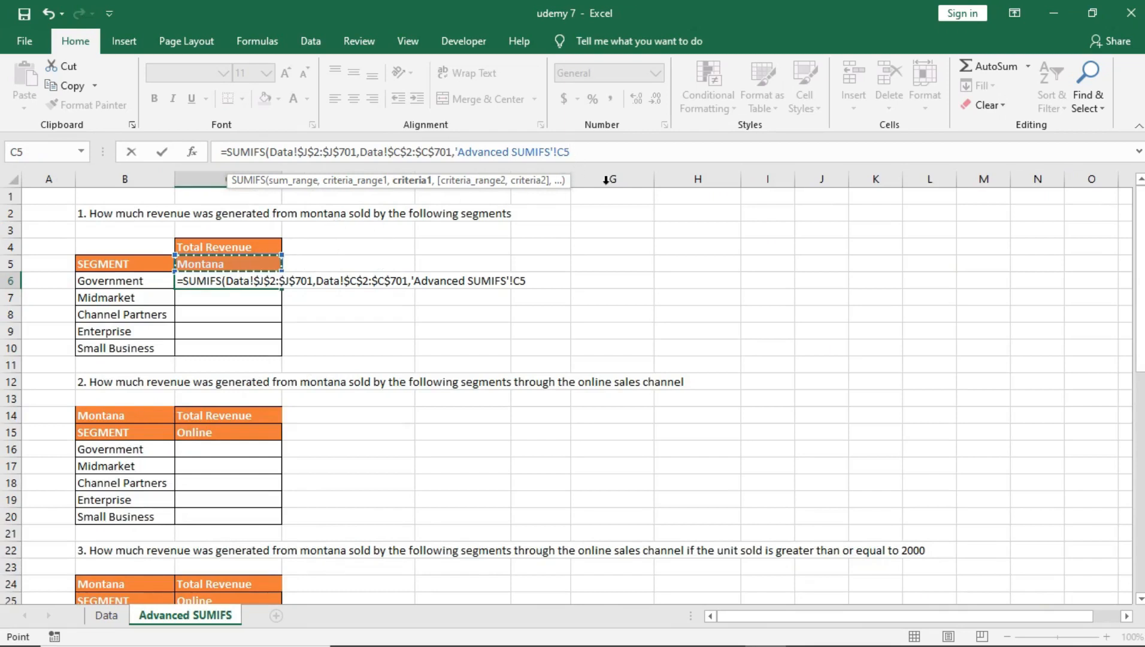
{"action": "left_click", "coordinate": [567, 152]}
{"action": "double_click", "coordinate": [567, 152]}
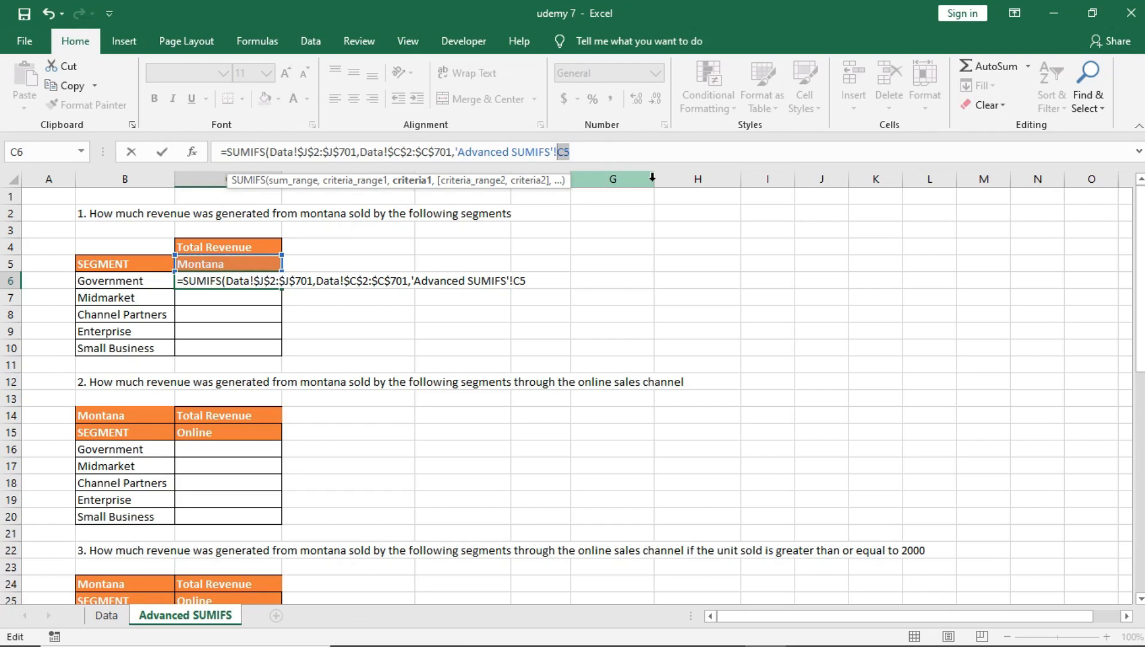
{"action": "key", "text": "F4"}
{"action": "left_click", "coordinate": [627, 158]}
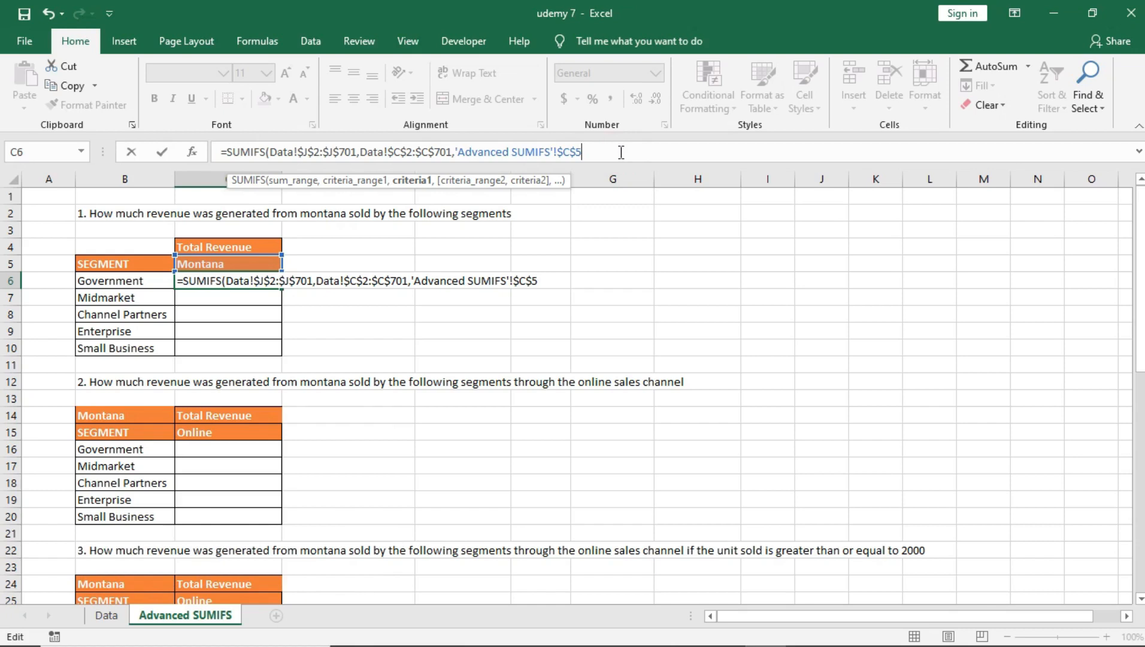
{"action": "type", "text": ","}
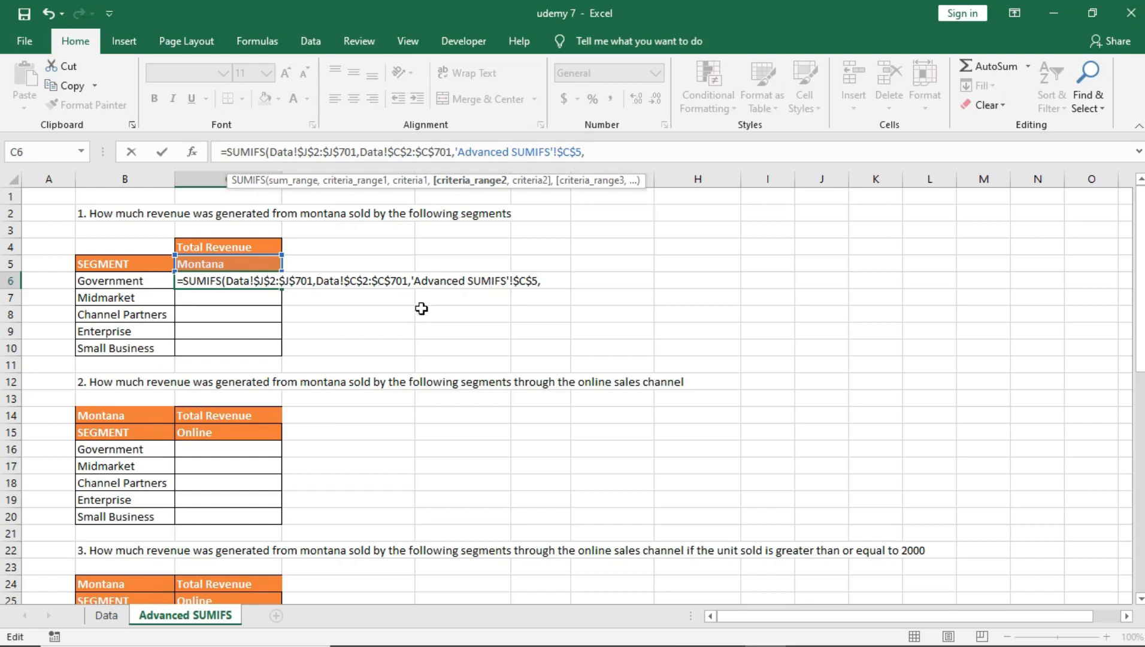
Step: Add the Data sheet's Segment range as the second criteria range, locked as Data!$A$2:$A$701
{"action": "left_click", "coordinate": [106, 615]}
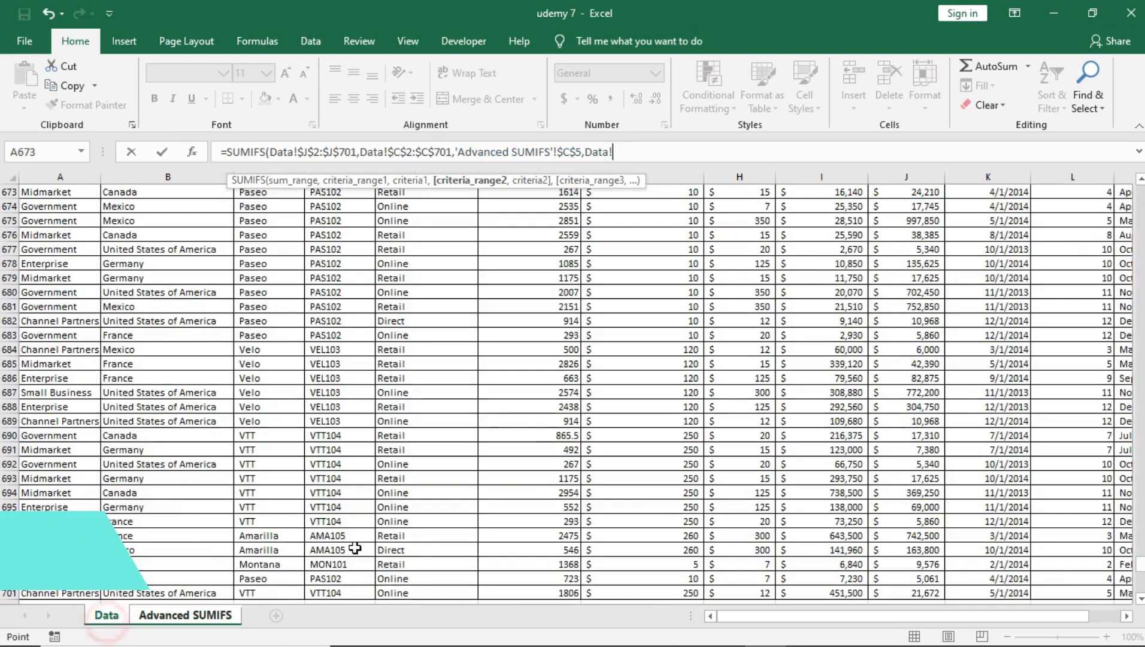
{"action": "scroll", "coordinate": [1123, 536], "scroll_direction": "up", "scroll_amount": 20}
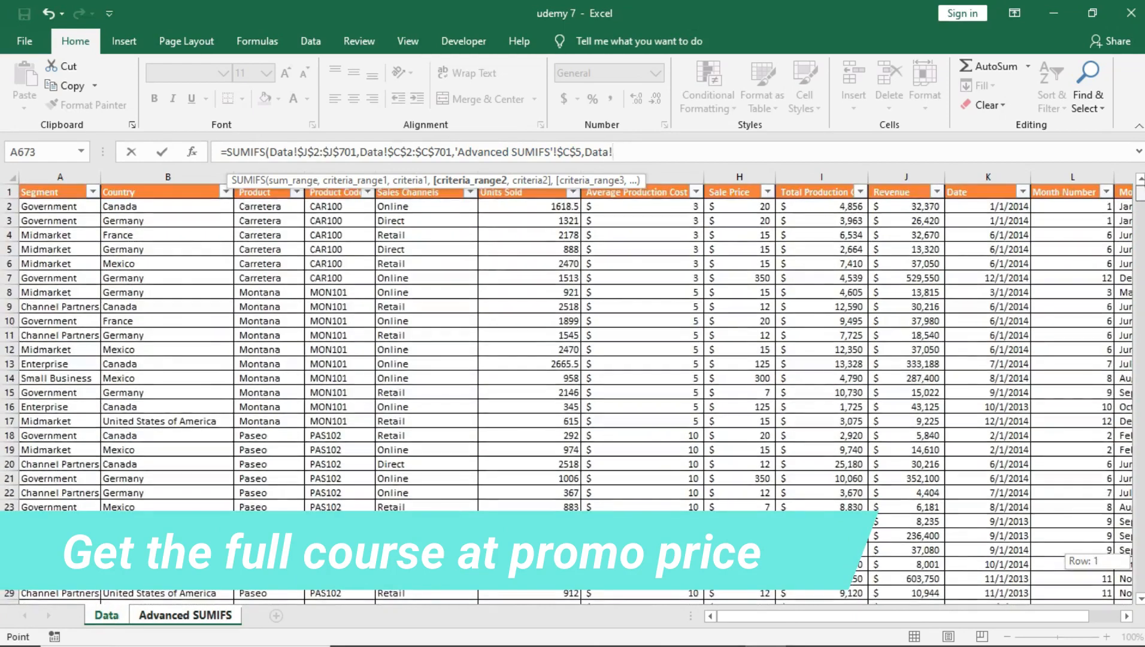
{"action": "left_click", "coordinate": [75, 206]}
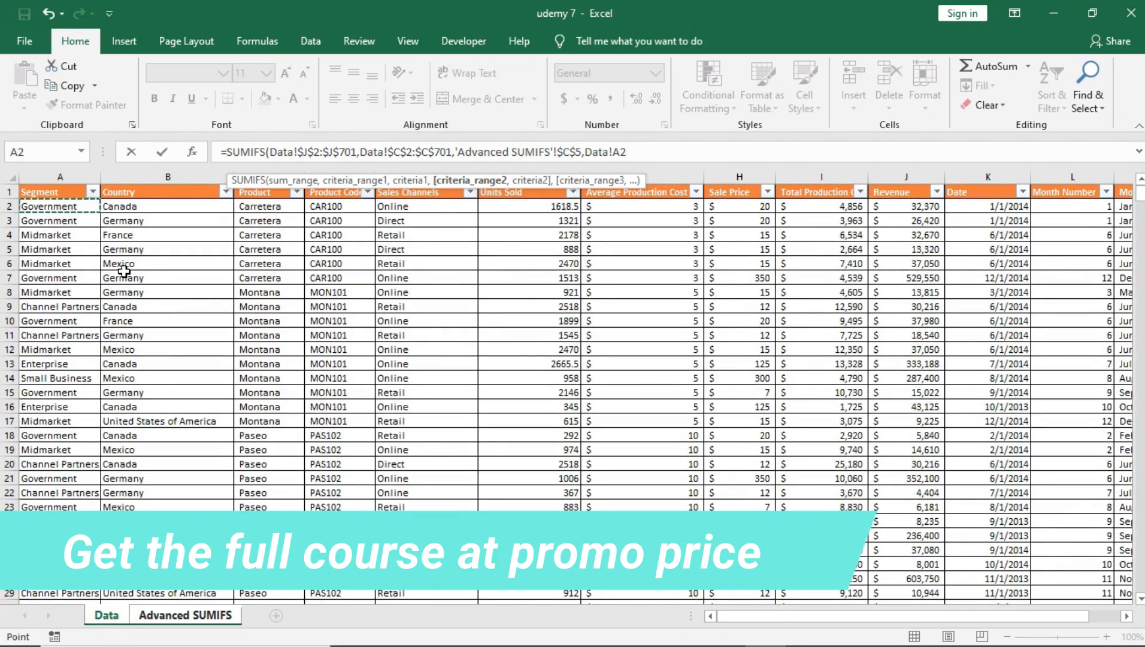
{"action": "key", "text": "ctrl+shift+Down"}
{"action": "left_click_drag", "start_coordinate": [656, 151], "coordinate": [616, 152]}
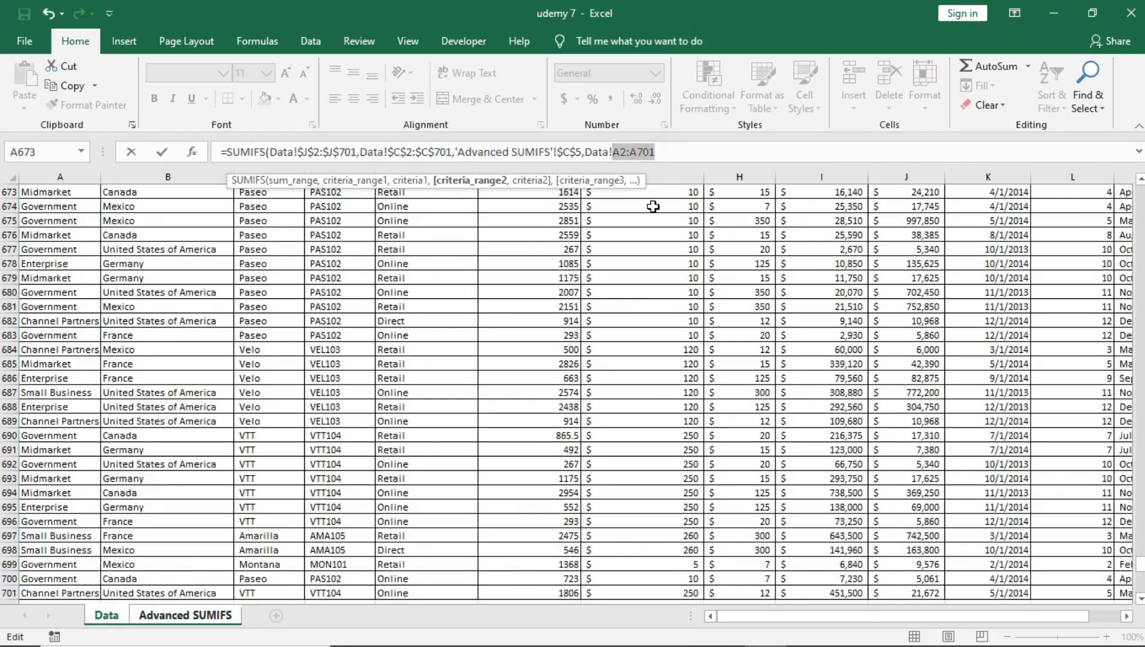
{"action": "key", "text": "F4"}
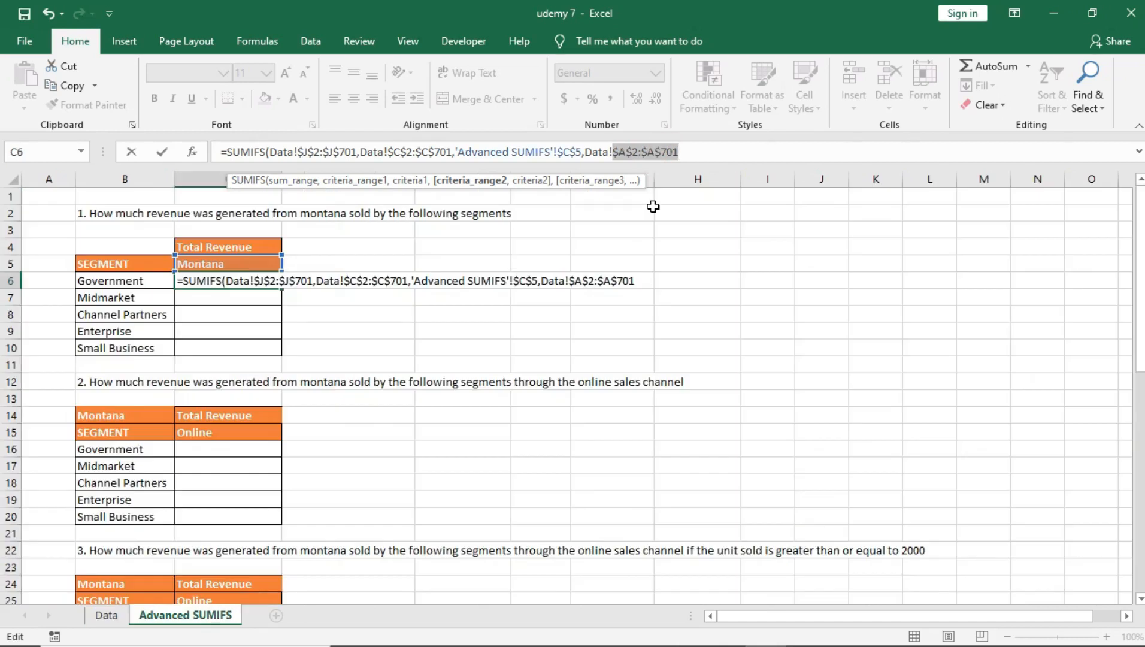
{"action": "key", "text": "Right"}
{"action": "type", "text": ","}
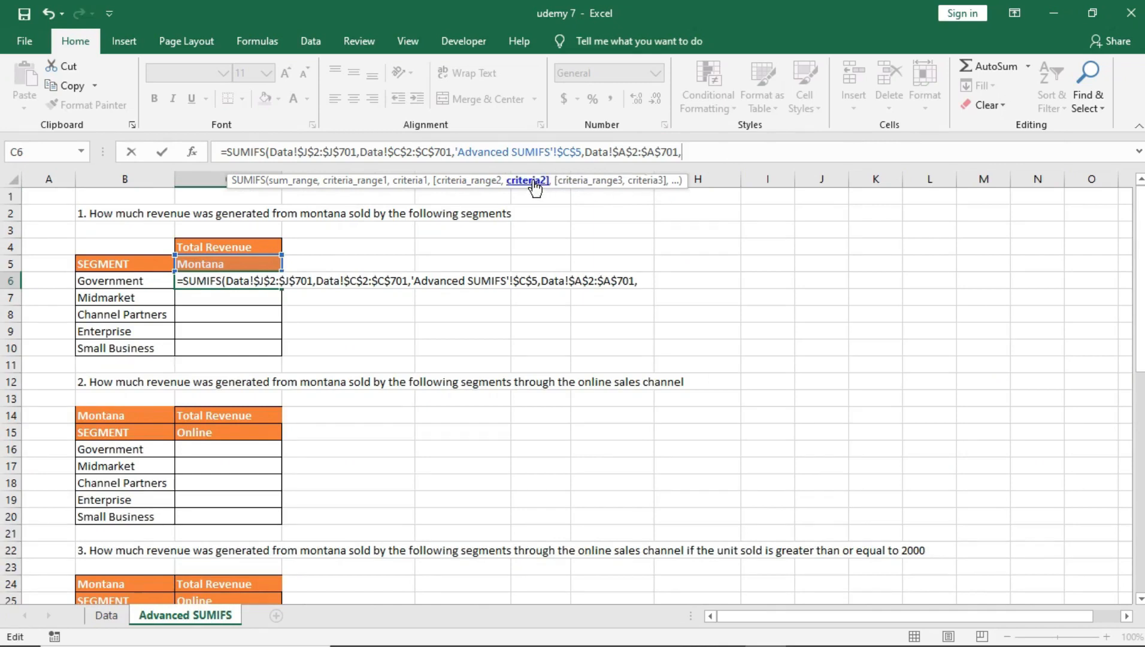
Step: Set the second criterion to the Government cell B6 as a relative reference and complete the formula
{"action": "left_click", "coordinate": [107, 283]}
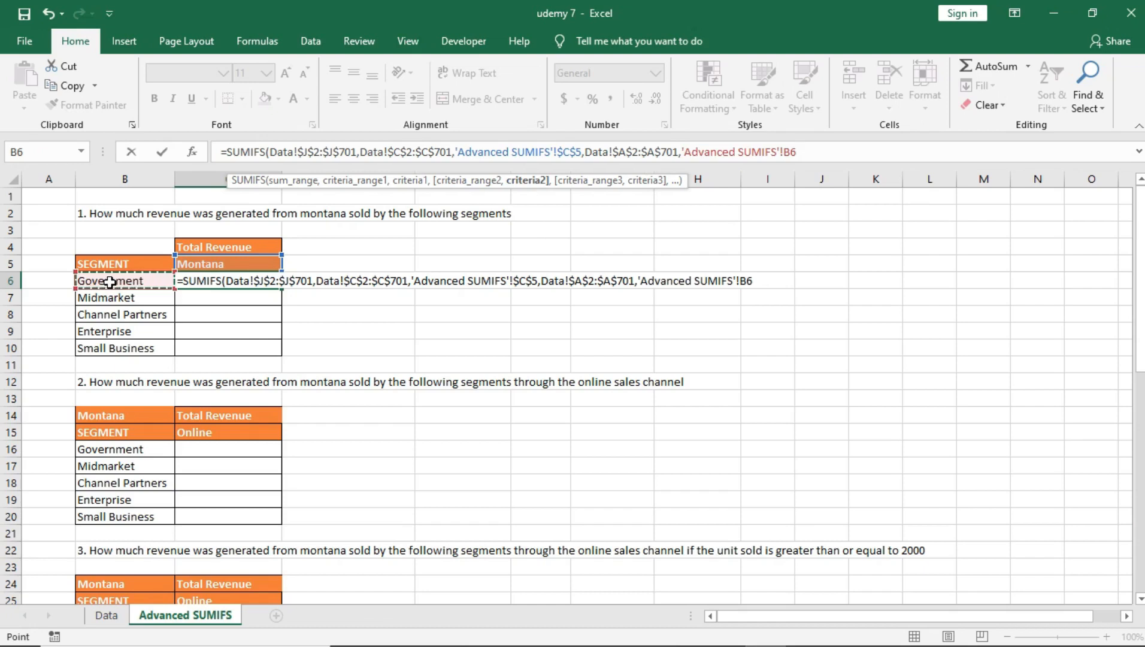
{"action": "type", "text": ")"}
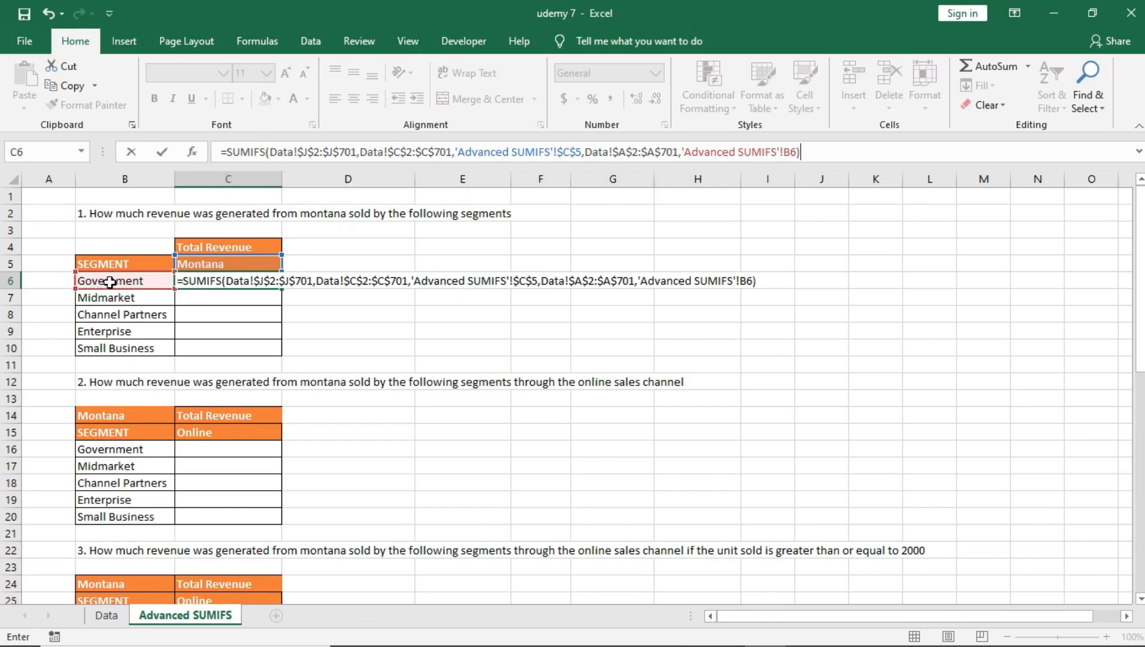
{"action": "key", "text": "Return"}
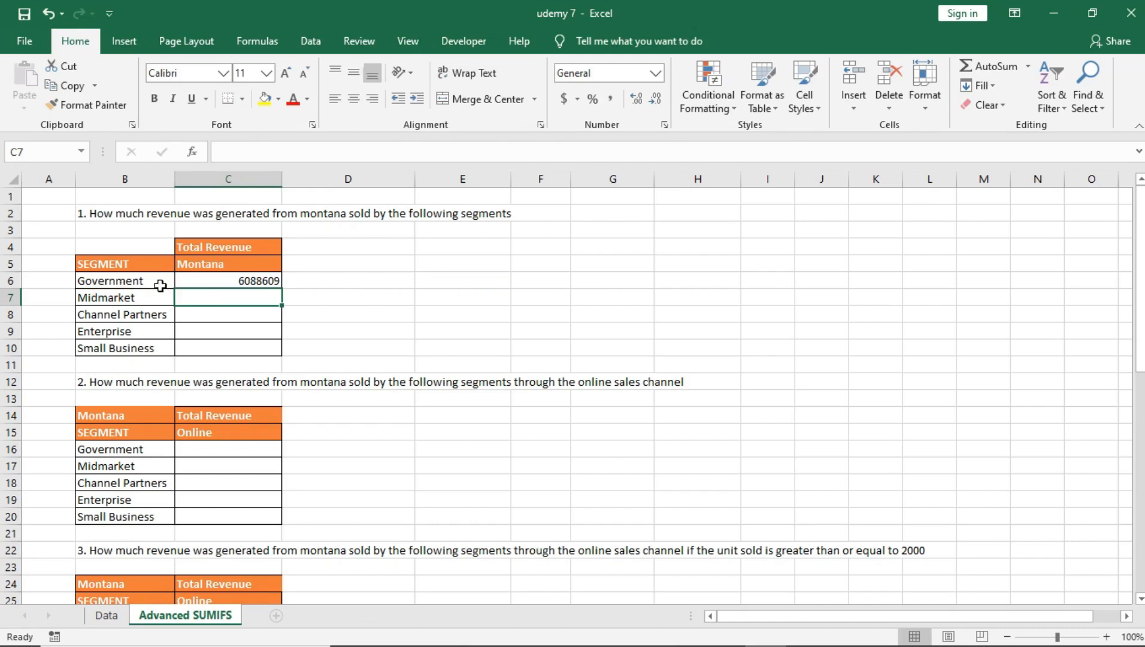
Step: Copy the SUMIFS formula from C6 down through C10 for the remaining segments
{"action": "left_click", "coordinate": [258, 280]}
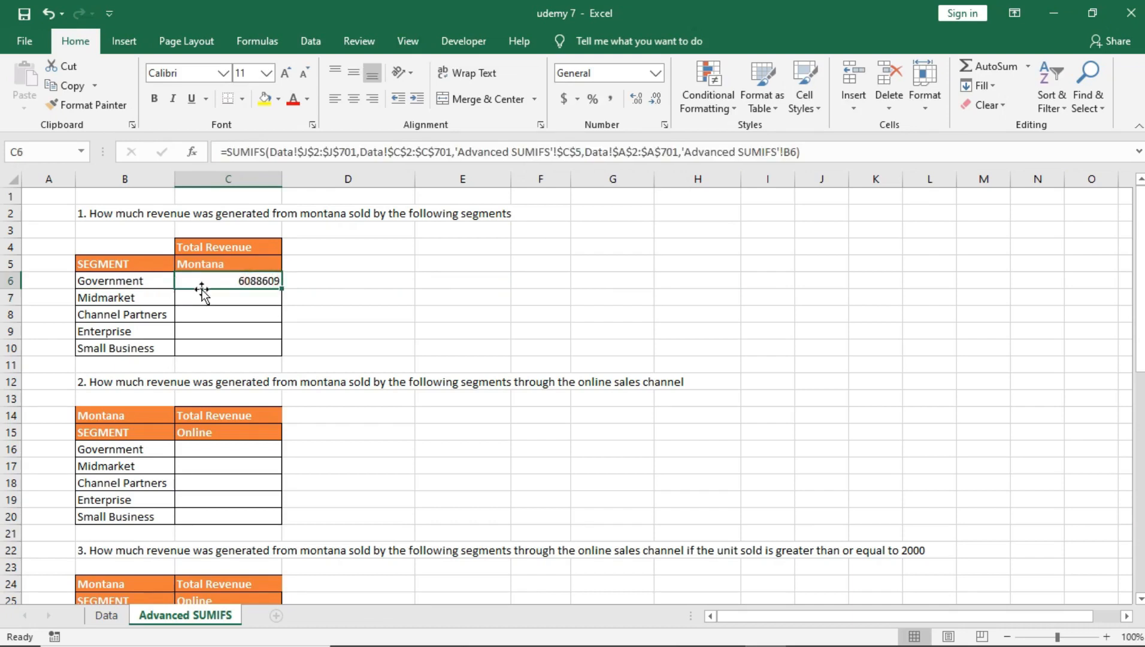
{"action": "left_click_drag", "start_coordinate": [283, 291], "coordinate": [286, 350]}
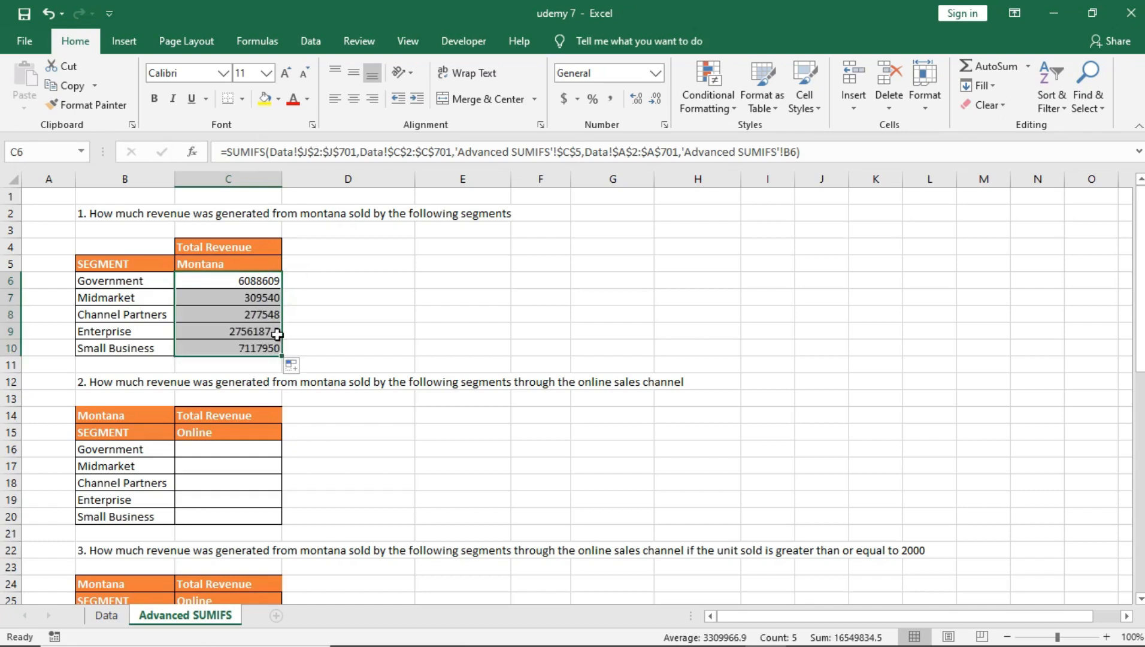
{"action": "left_click", "coordinate": [234, 298]}
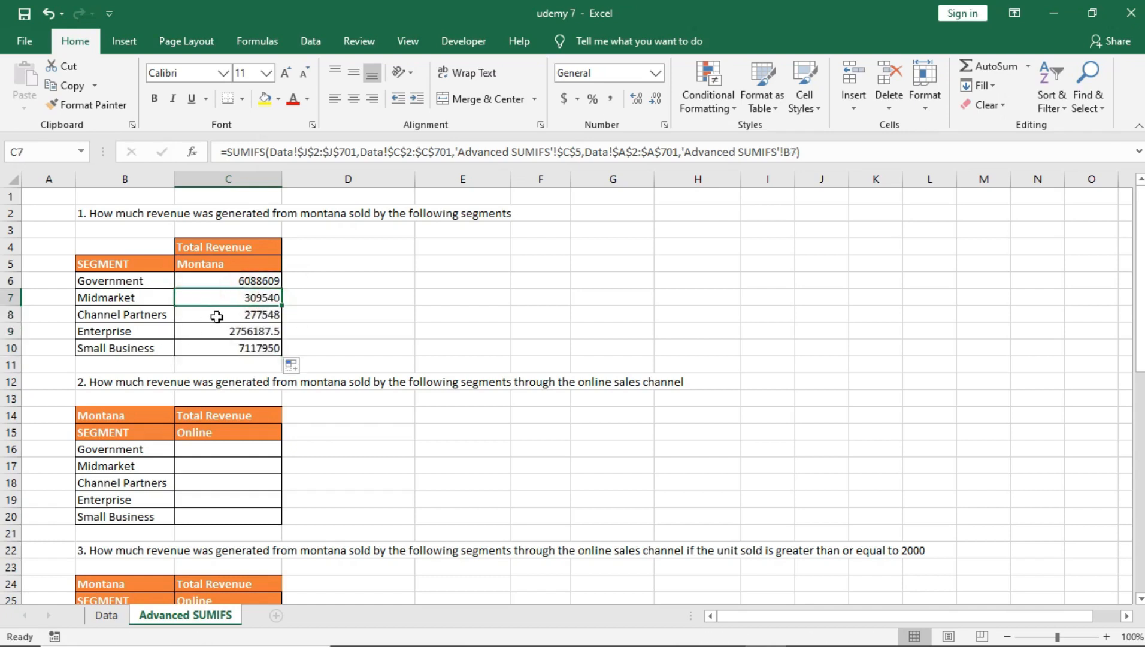
Step: Review the criteria references in the Government revenue formula in C6 without changing it
{"action": "scroll", "coordinate": [217, 313], "scroll_direction": "down", "scroll_amount": 2}
{"action": "scroll", "coordinate": [220, 317], "scroll_direction": "up", "scroll_amount": 2}
{"action": "left_click", "coordinate": [237, 281]}
{"action": "left_click", "coordinate": [566, 151]}
{"action": "mouse_move", "coordinate": [562, 151]}
{"action": "left_mouse_down"}
{"action": "mouse_move", "coordinate": [580, 155]}
{"action": "mouse_move", "coordinate": [566, 154]}
{"action": "left_mouse_up"}
{"action": "left_click", "coordinate": [561, 153]}
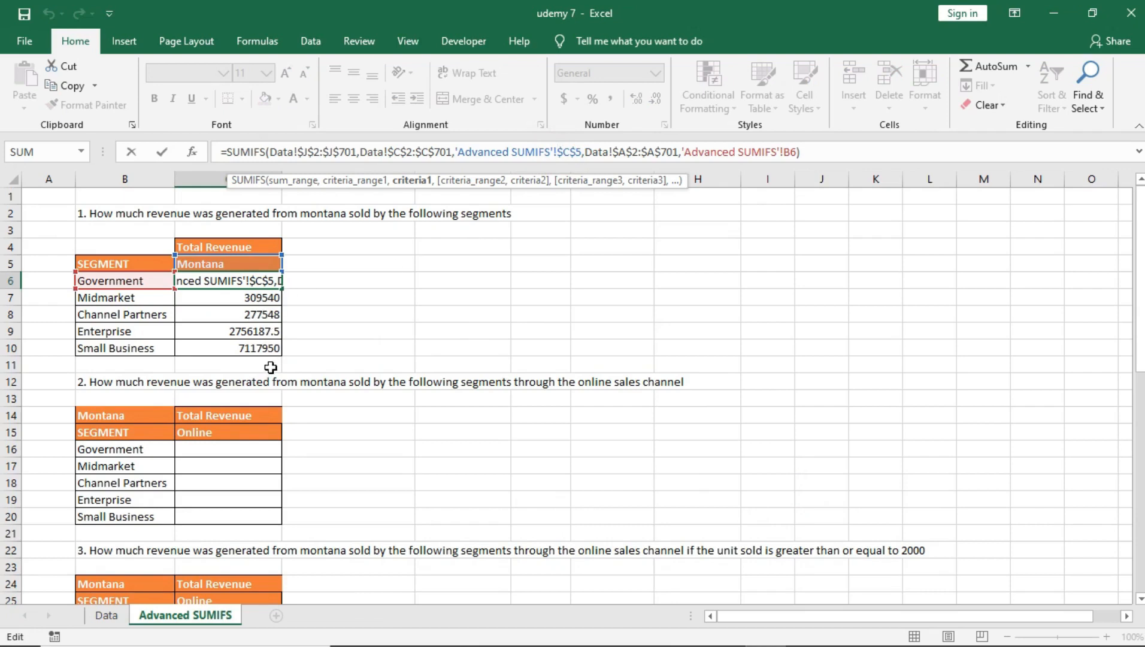
{"action": "key", "text": "Return"}
Step: Examine the second question and its table's Montana, Segment, Total Revenue and Online headers against the first table
{"action": "scroll", "coordinate": [259, 368], "scroll_direction": "down", "scroll_amount": 2}
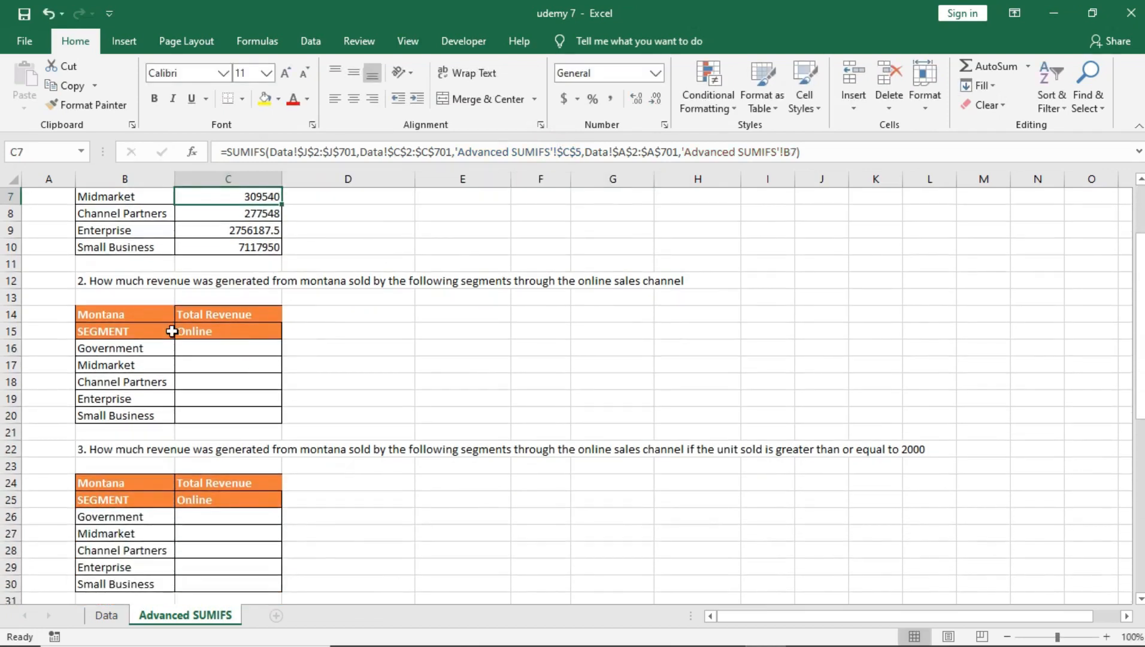
{"action": "left_click", "coordinate": [232, 353]}
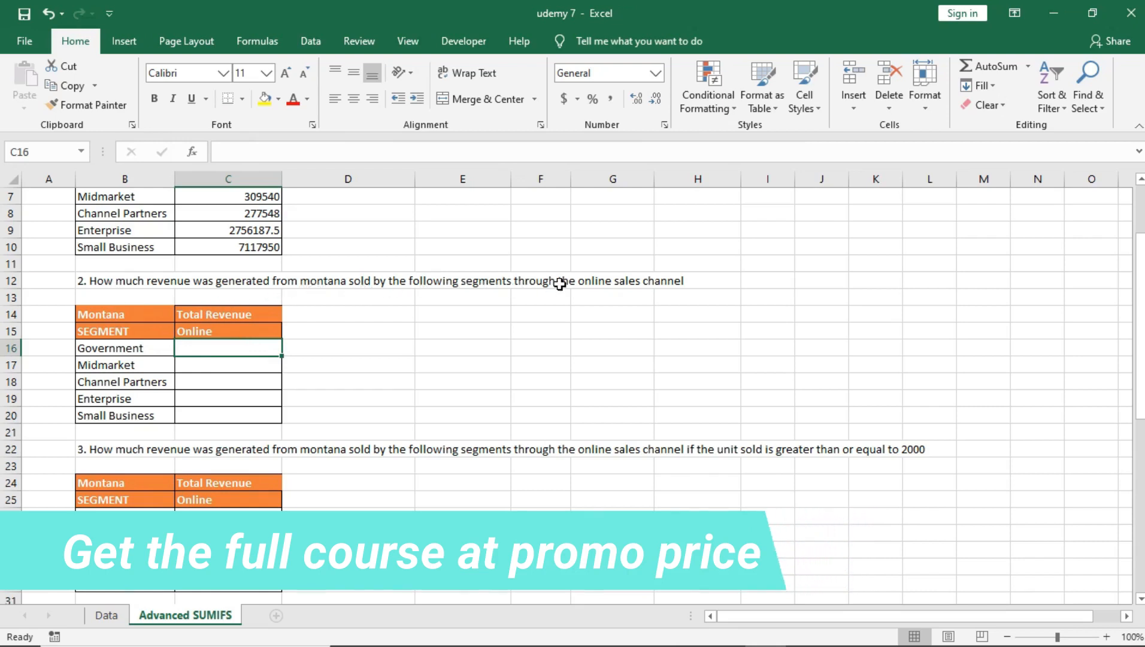
{"action": "scroll", "coordinate": [282, 317], "scroll_direction": "up", "scroll_amount": 2}
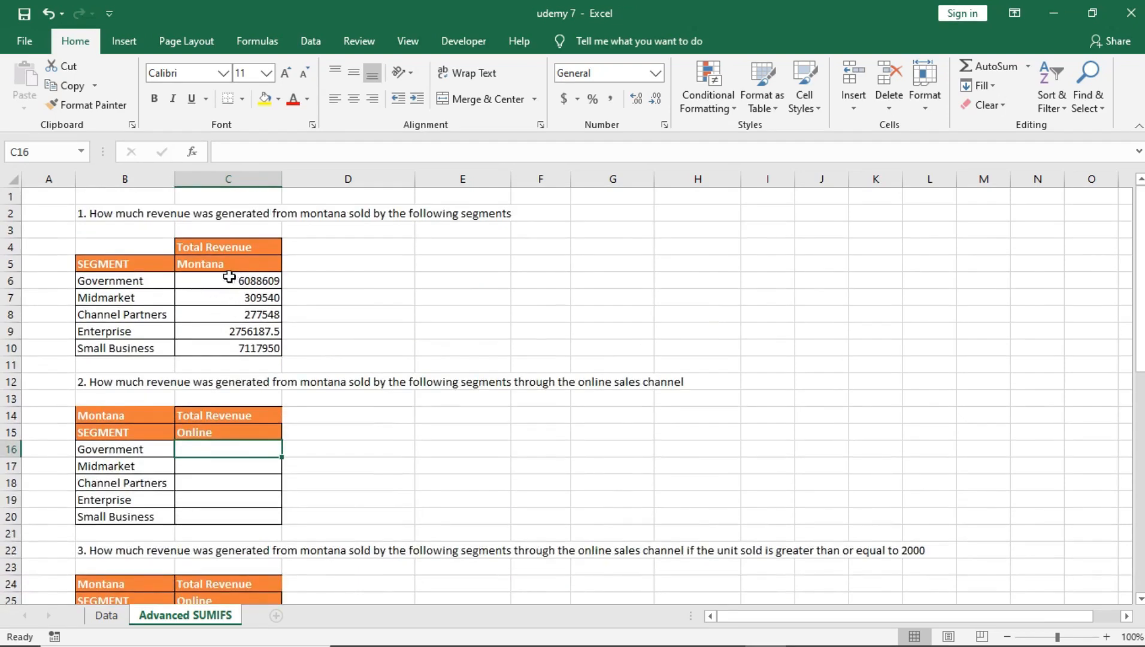
{"action": "left_click", "coordinate": [229, 277]}
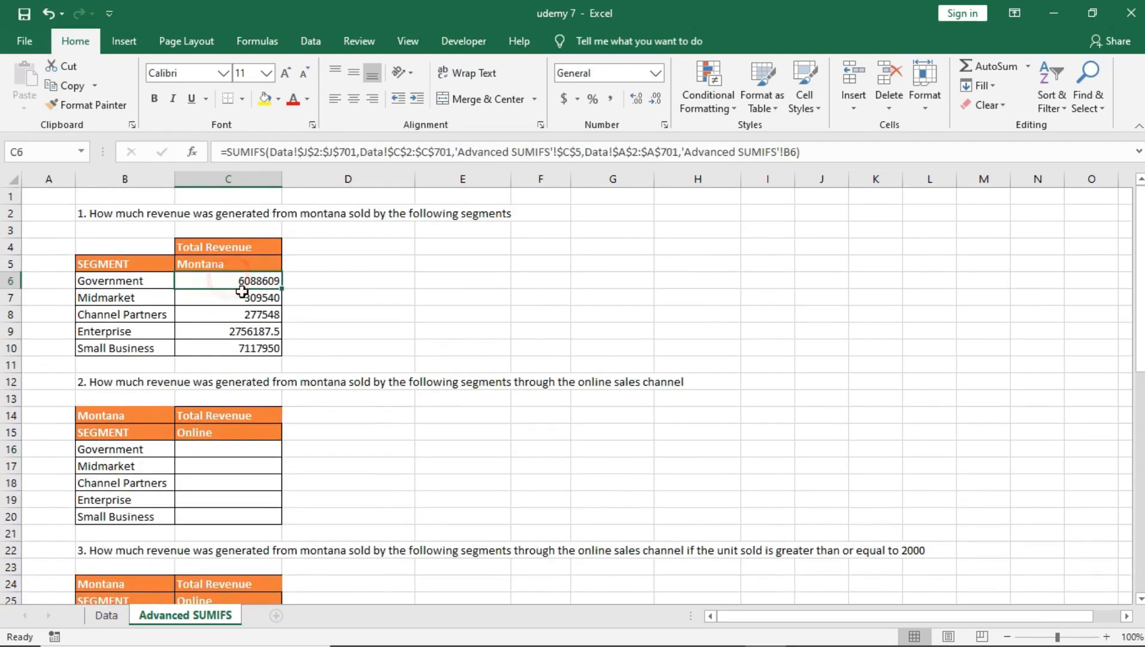
{"action": "left_click", "coordinate": [202, 434]}
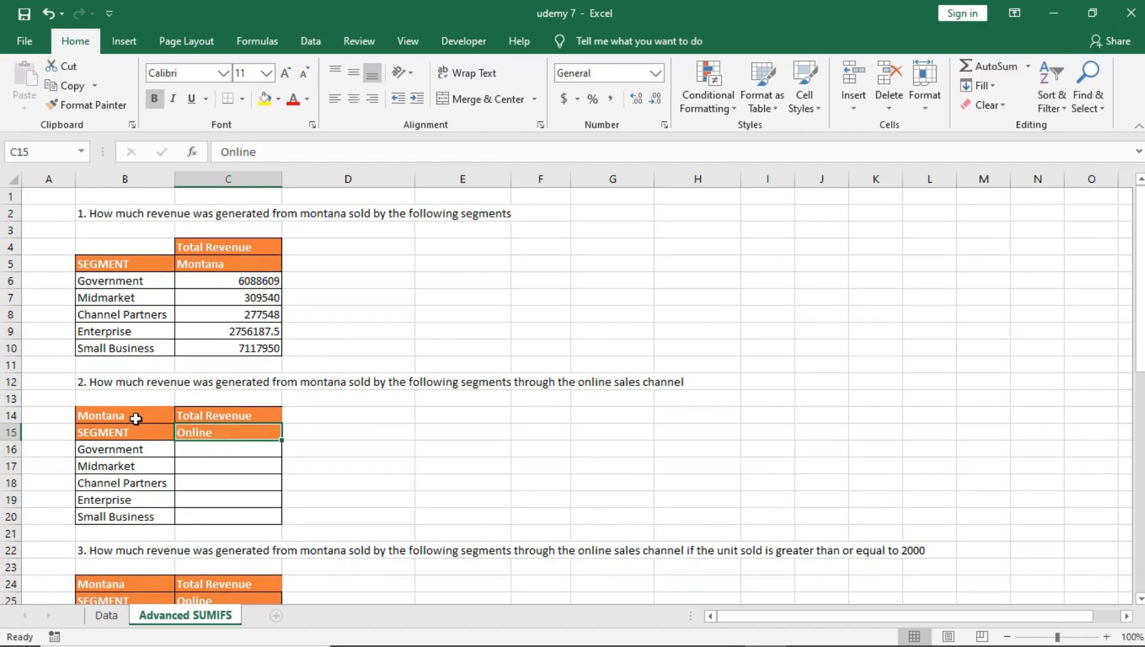
{"action": "left_click", "coordinate": [203, 413]}
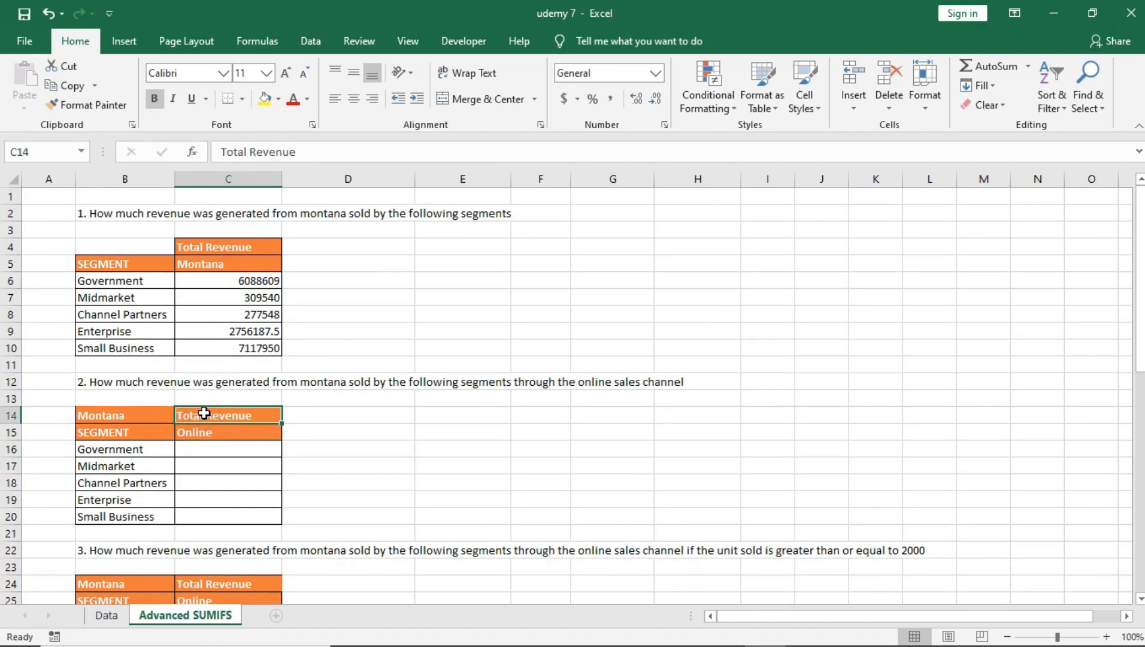
{"action": "left_click", "coordinate": [125, 415]}
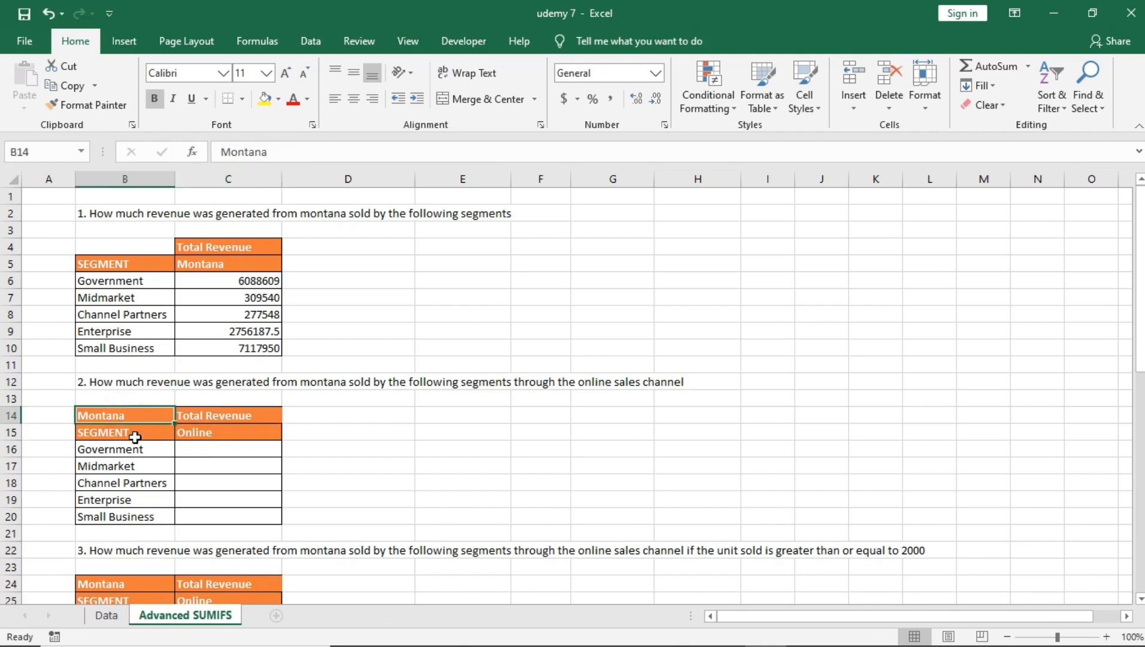
{"action": "left_click", "coordinate": [141, 436]}
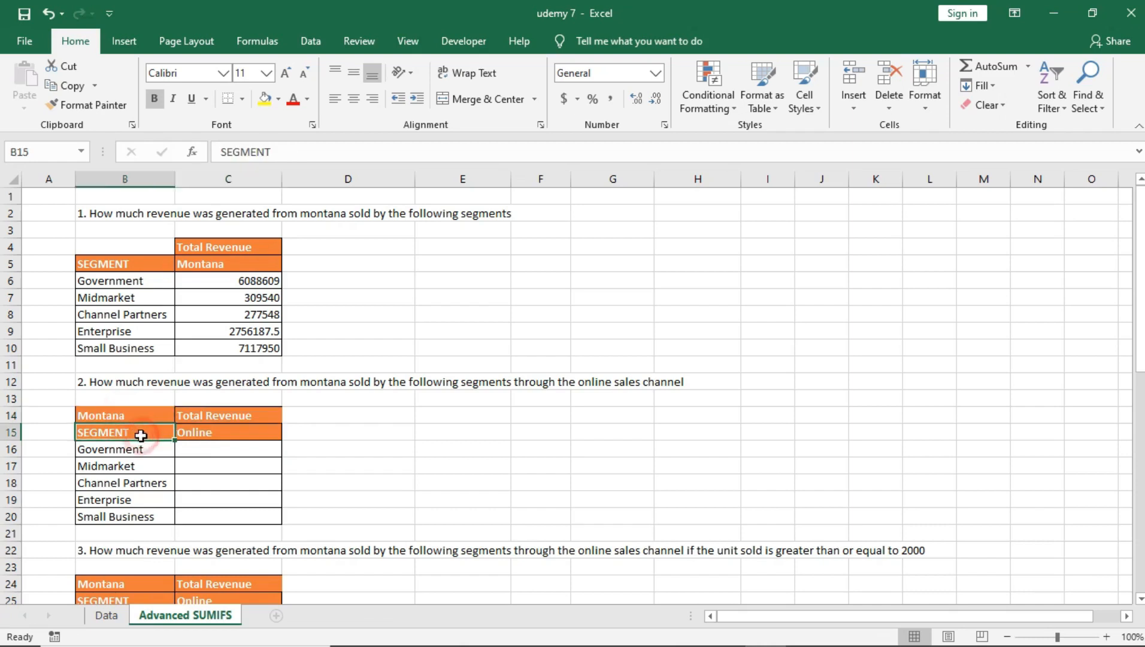
{"action": "left_click", "coordinate": [206, 432]}
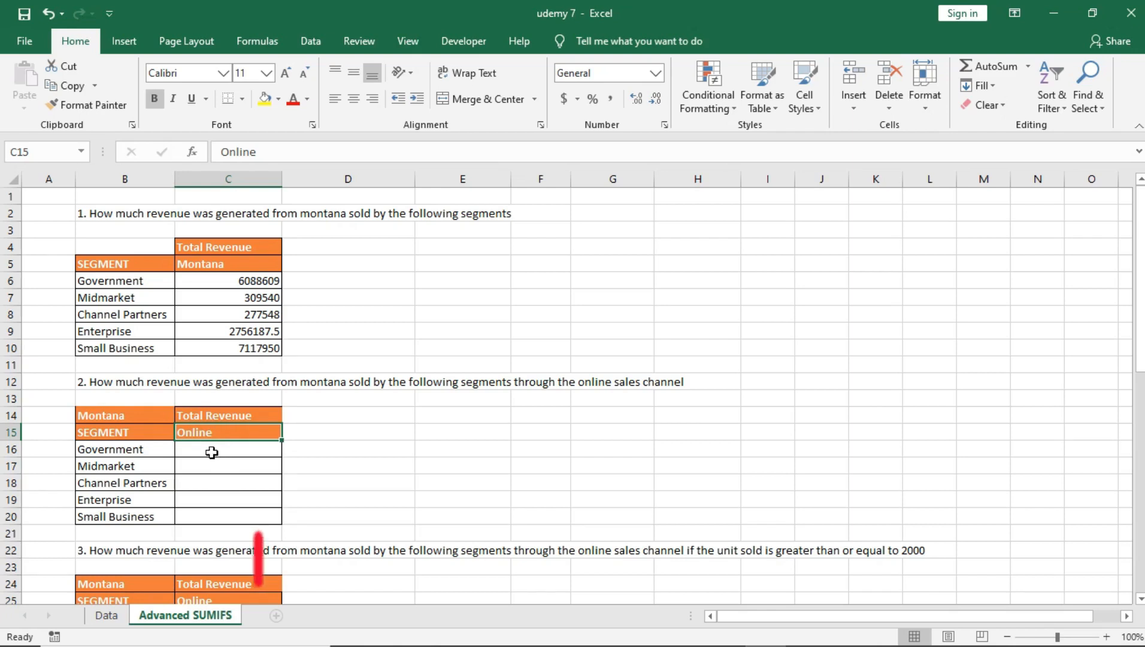
{"action": "left_click", "coordinate": [228, 415]}
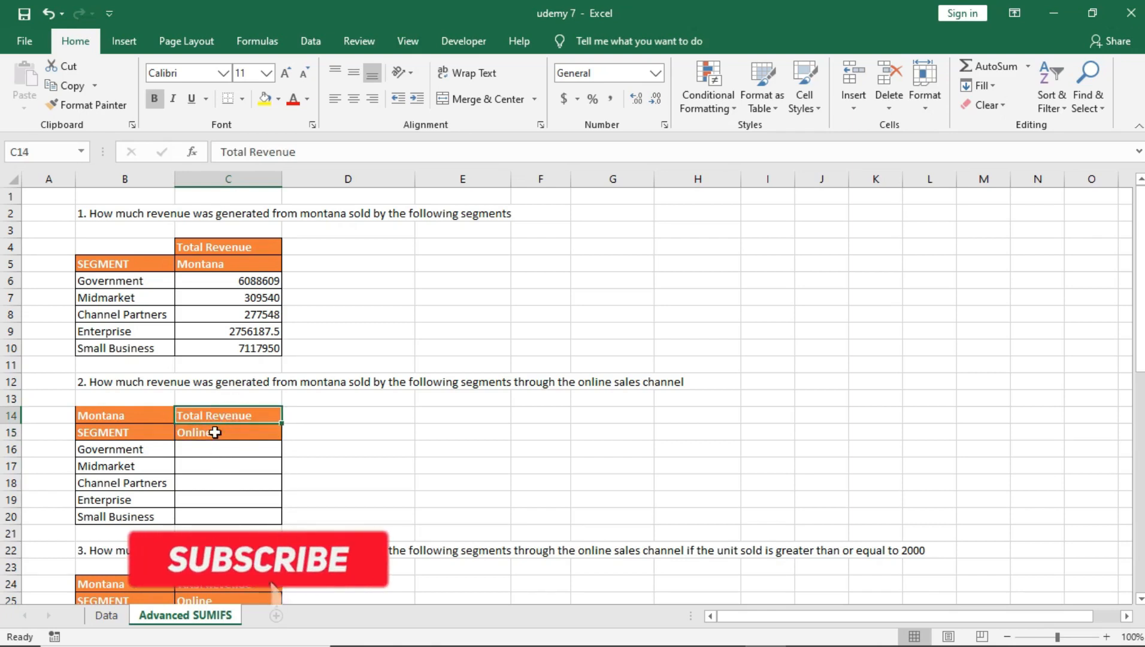
{"action": "left_click", "coordinate": [215, 432]}
{"action": "left_click", "coordinate": [157, 434]}
{"action": "left_click", "coordinate": [150, 414]}
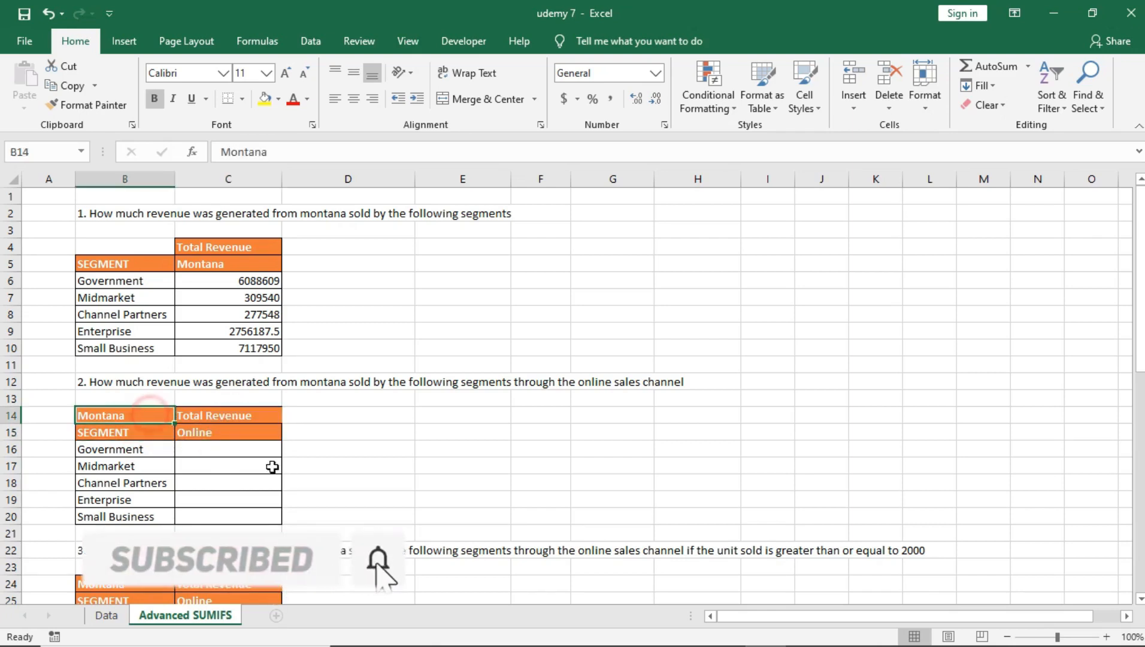
Step: Start a SUMIFS formula in C16 with the Data sheet's Revenue range J2:J701 as the sum range
{"action": "double_click", "coordinate": [227, 450]}
{"action": "type", "text": "=SUMIFS"}
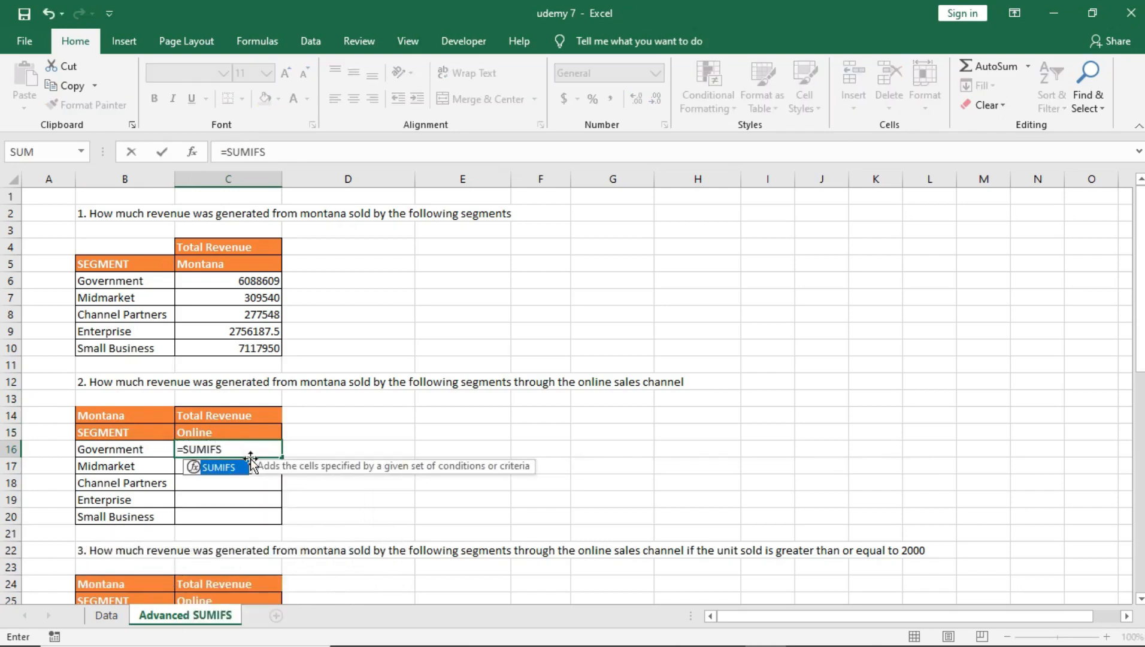
{"action": "type", "text": "("}
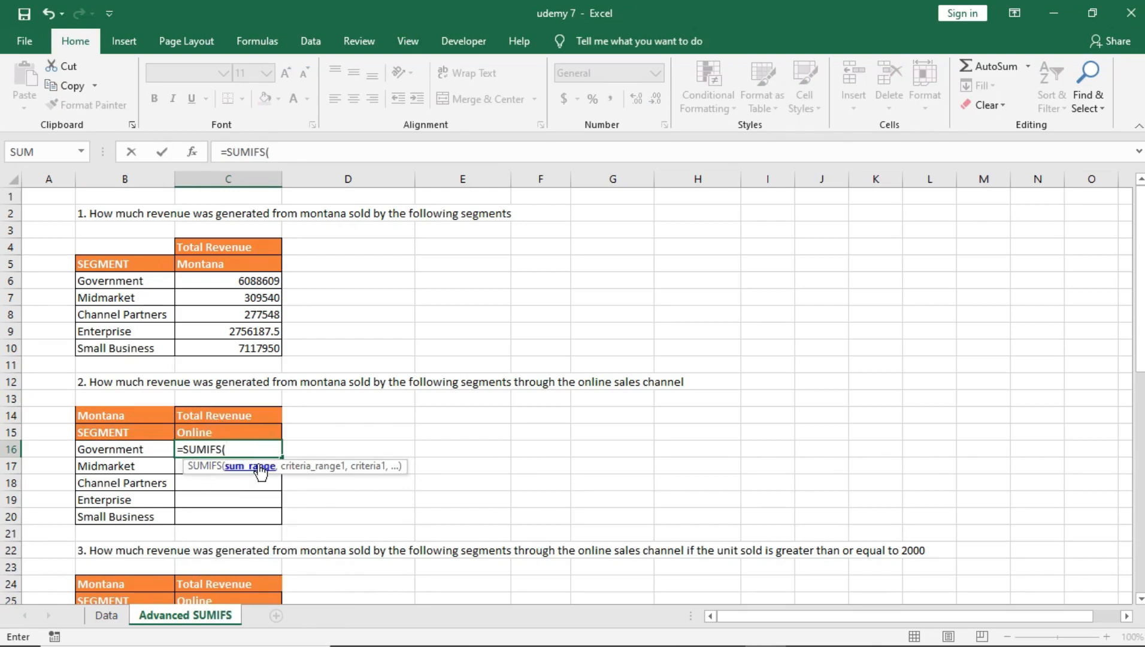
{"action": "left_click", "coordinate": [106, 615]}
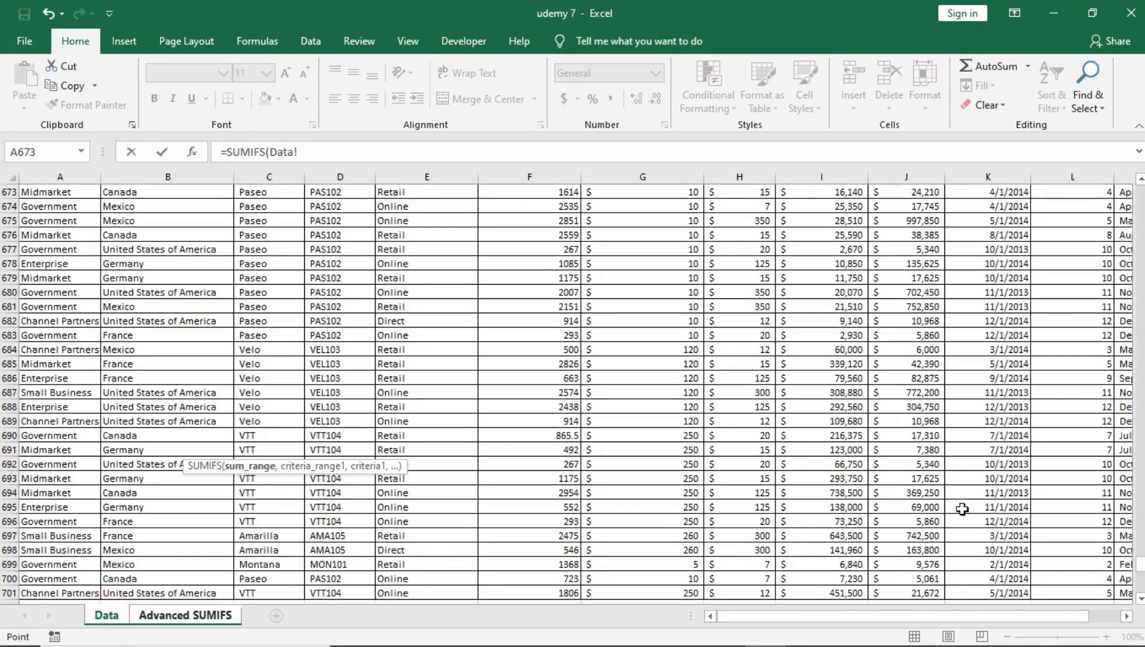
{"action": "left_click_drag", "start_coordinate": [1140, 564], "coordinate": [1128, 162]}
{"action": "left_click", "coordinate": [913, 209]}
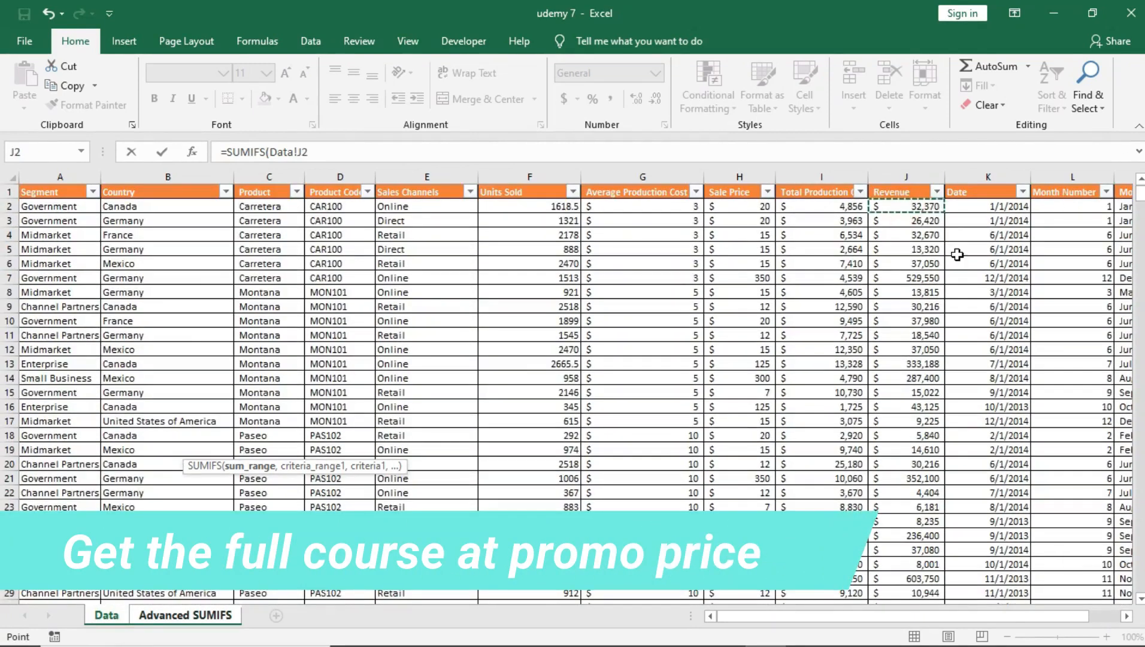
{"action": "key", "text": "ctrl+shift+Down"}
{"action": "key", "text": "ctrl+shift+Up"}
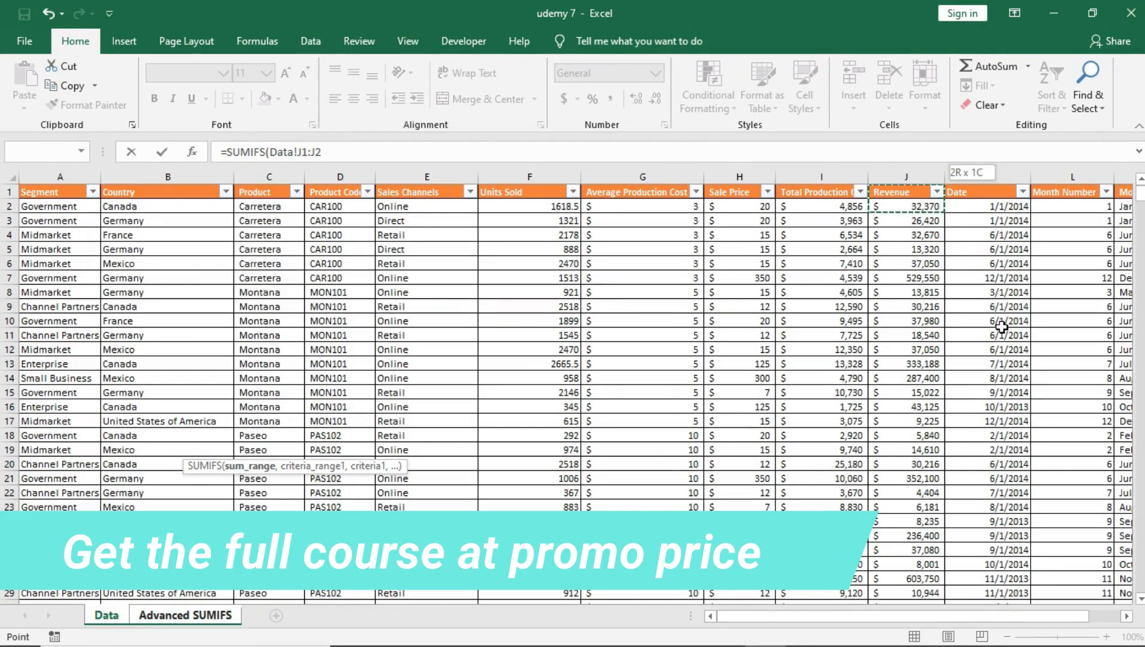
{"action": "left_click", "coordinate": [917, 209]}
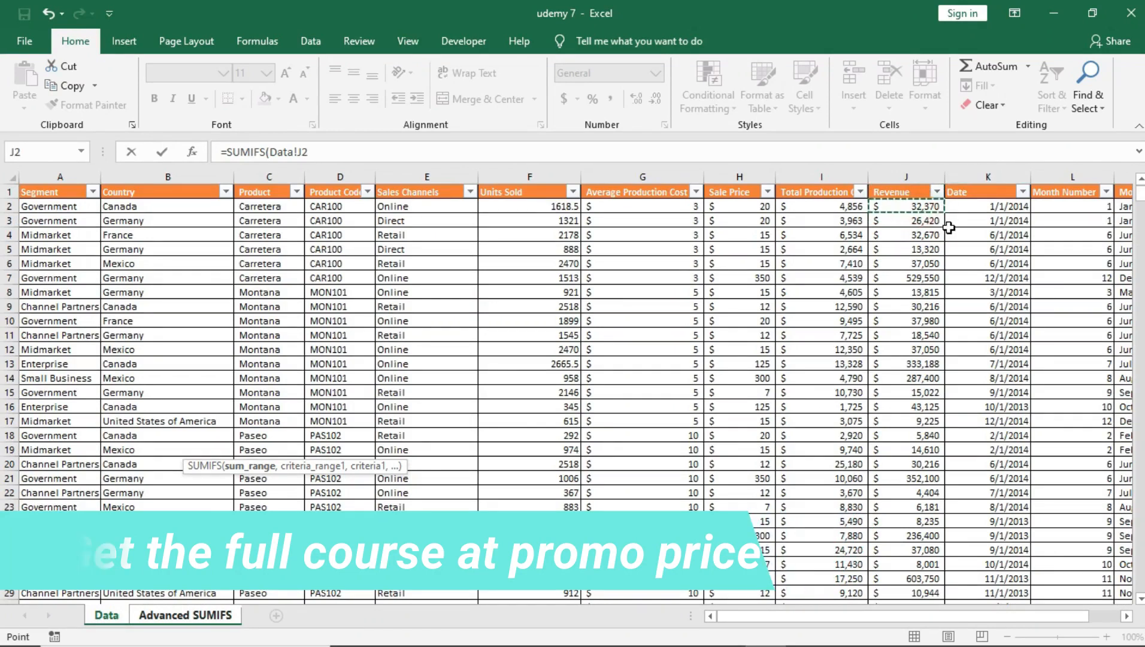
{"action": "key", "text": "ctrl+shift+Down"}
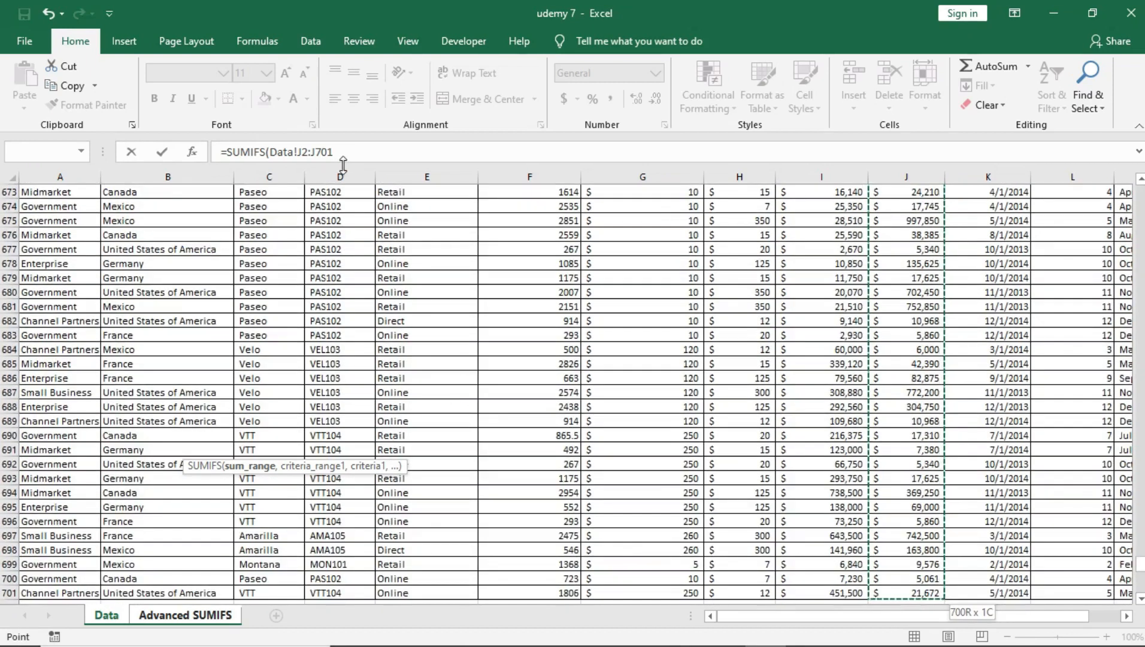
Step: Lock the sum range as Data!$J$2:$J$701 and continue to the first criteria range argument
{"action": "left_click_drag", "start_coordinate": [345, 152], "coordinate": [298, 152]}
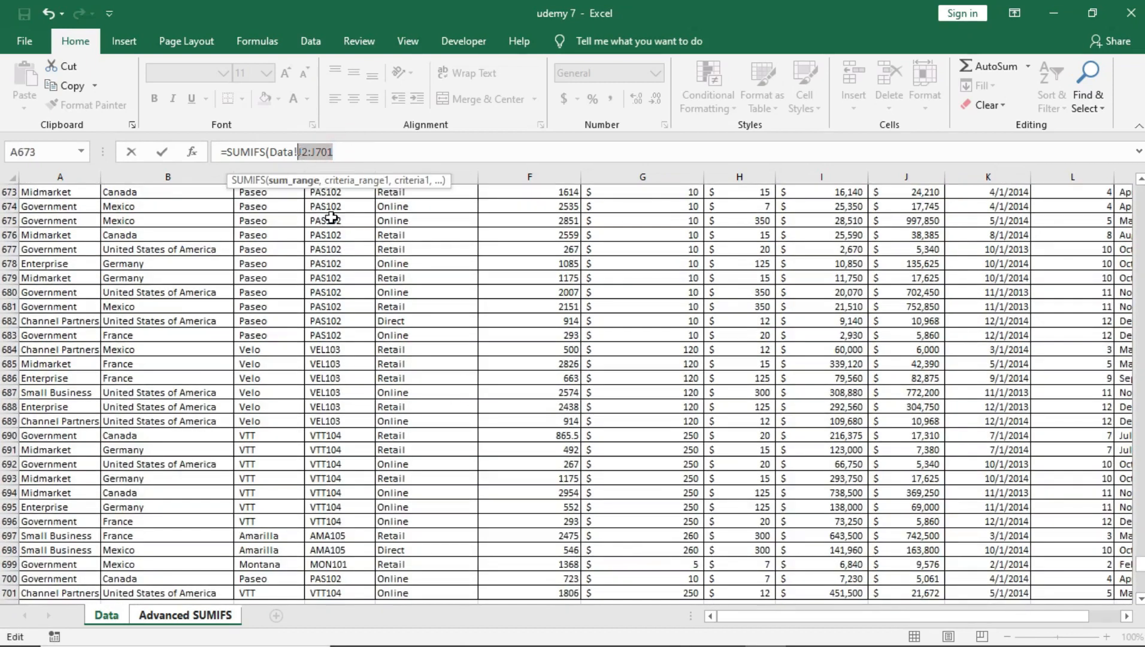
{"action": "key", "text": "F4"}
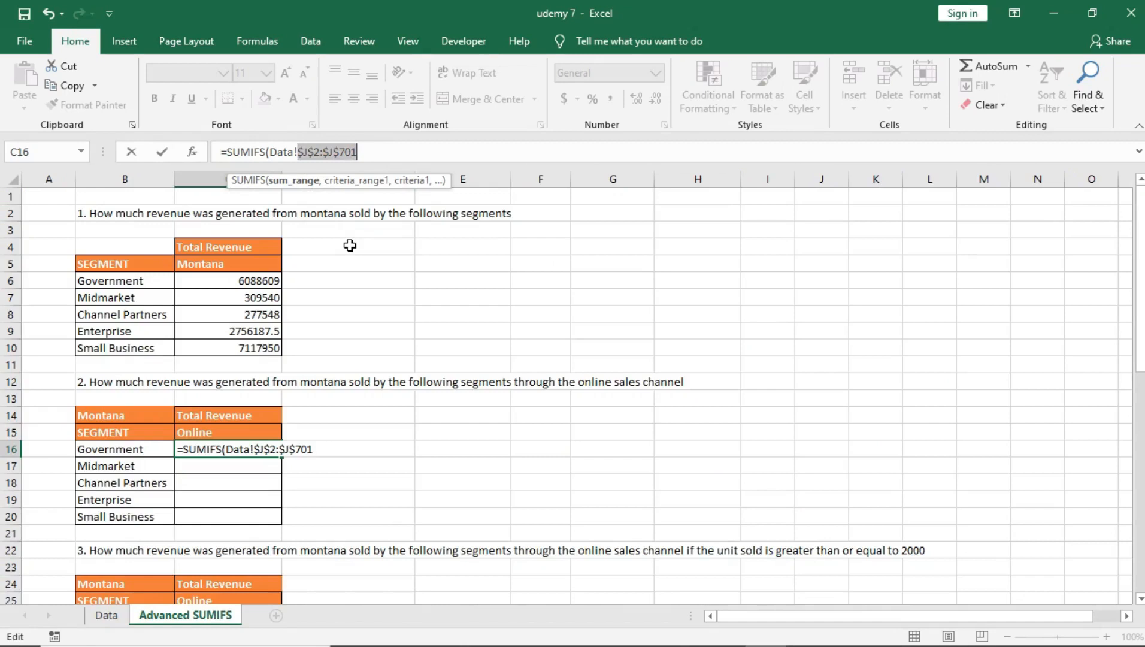
{"action": "type", "text": ","}
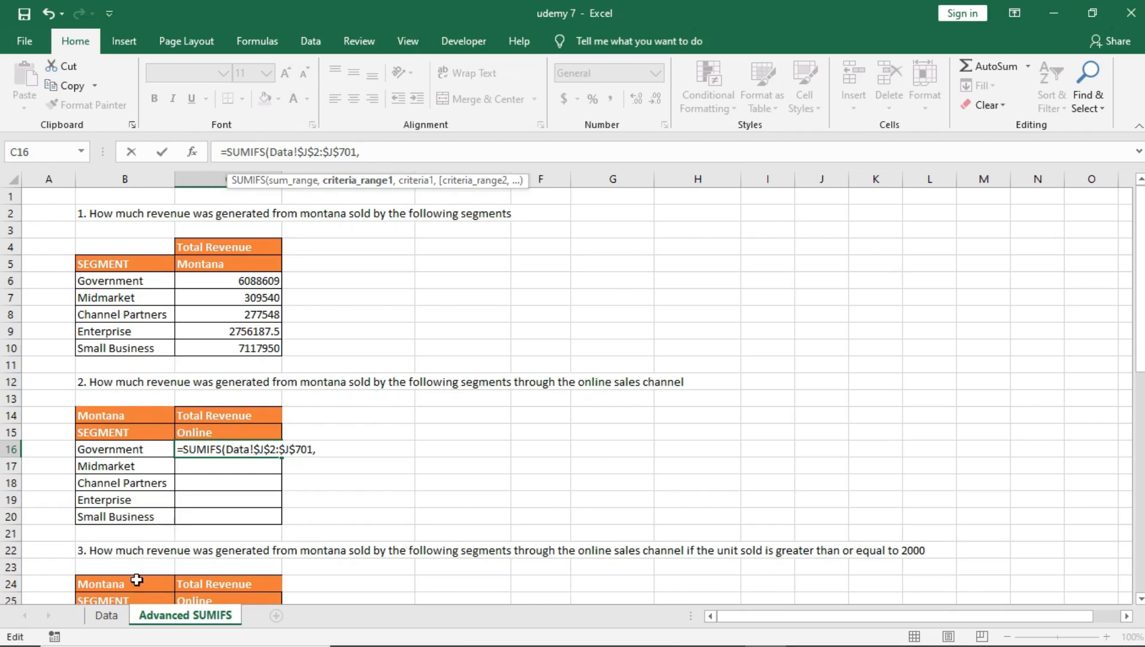
Step: Add the Data sheet's Product range as the first criteria range, locked as Data!$C$2:$C$701
{"action": "left_click", "coordinate": [106, 615]}
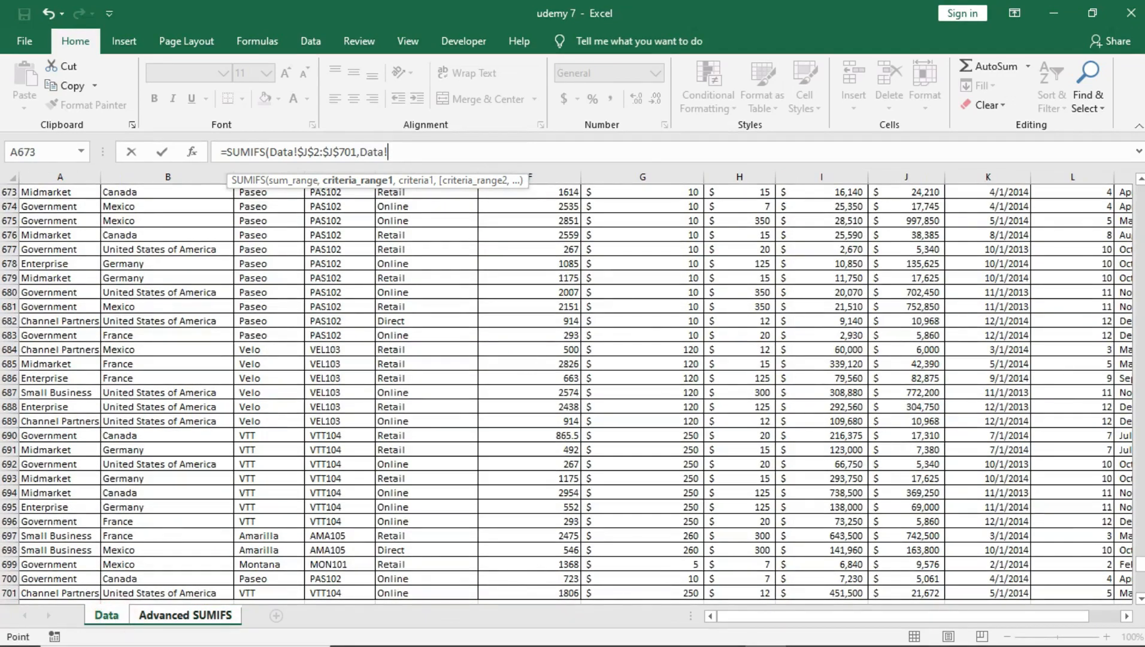
{"action": "left_click_drag", "start_coordinate": [1143, 566], "coordinate": [1142, 190]}
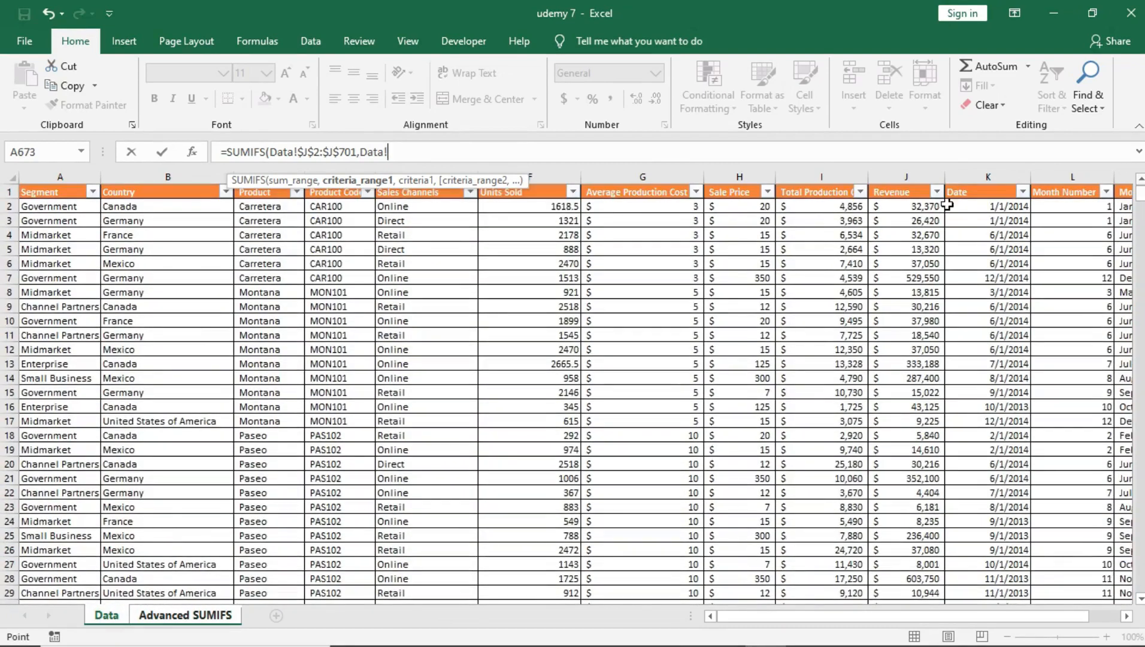
{"action": "left_click", "coordinate": [270, 205]}
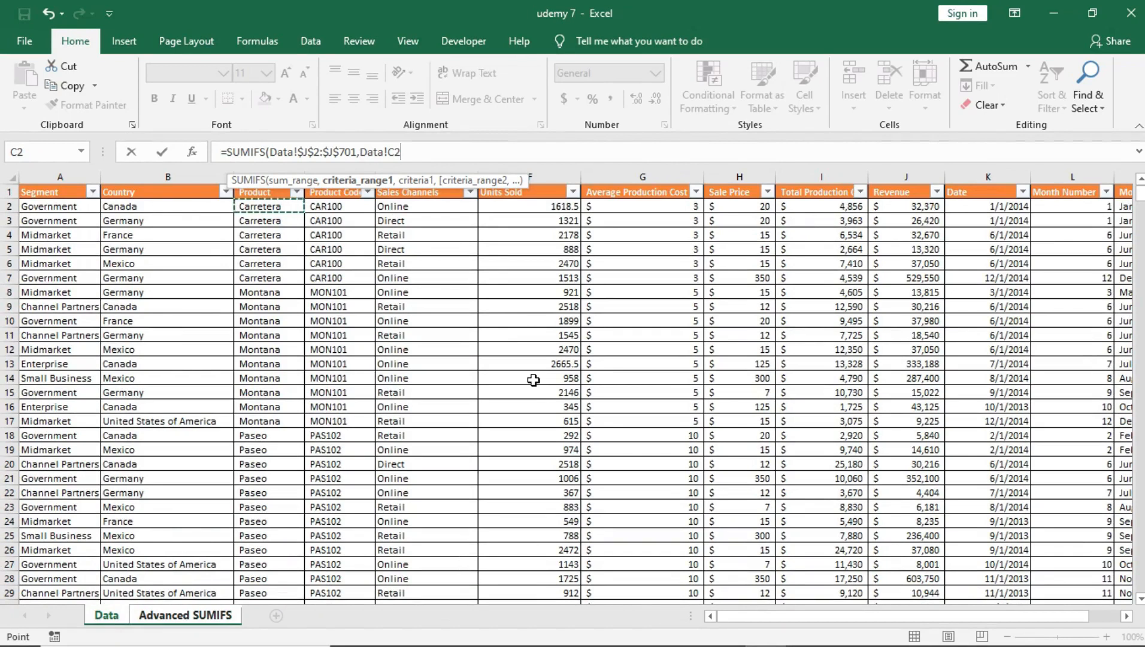
{"action": "key", "text": "ctrl+shift+Down"}
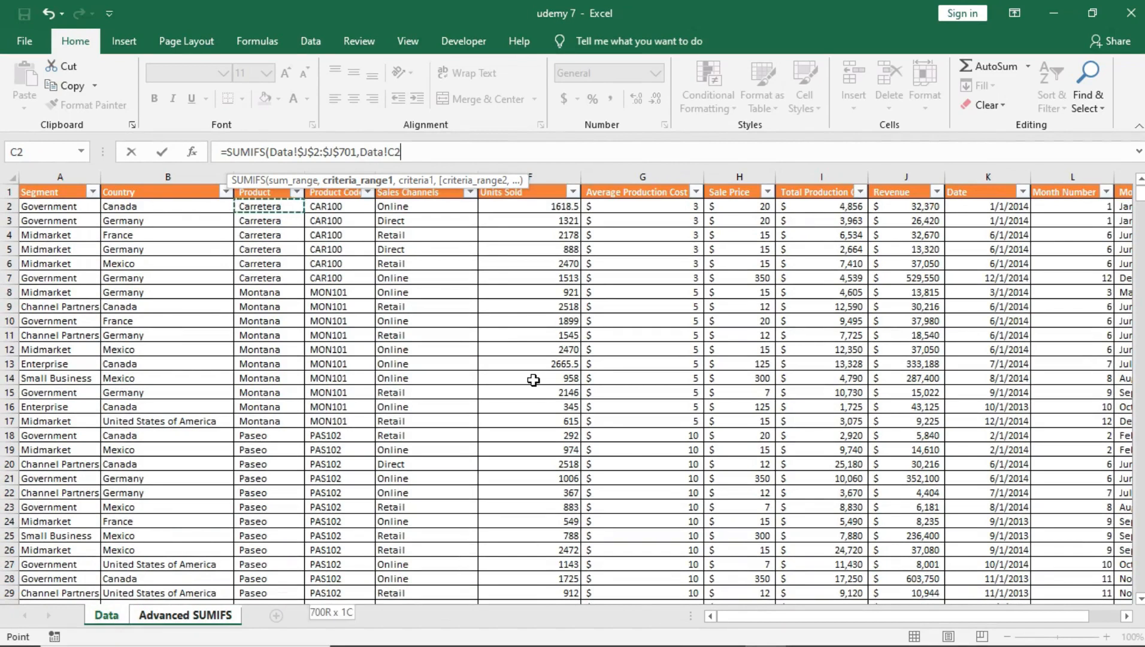
{"action": "left_click", "coordinate": [428, 151]}
{"action": "left_click_drag", "start_coordinate": [428, 151], "coordinate": [388, 152]}
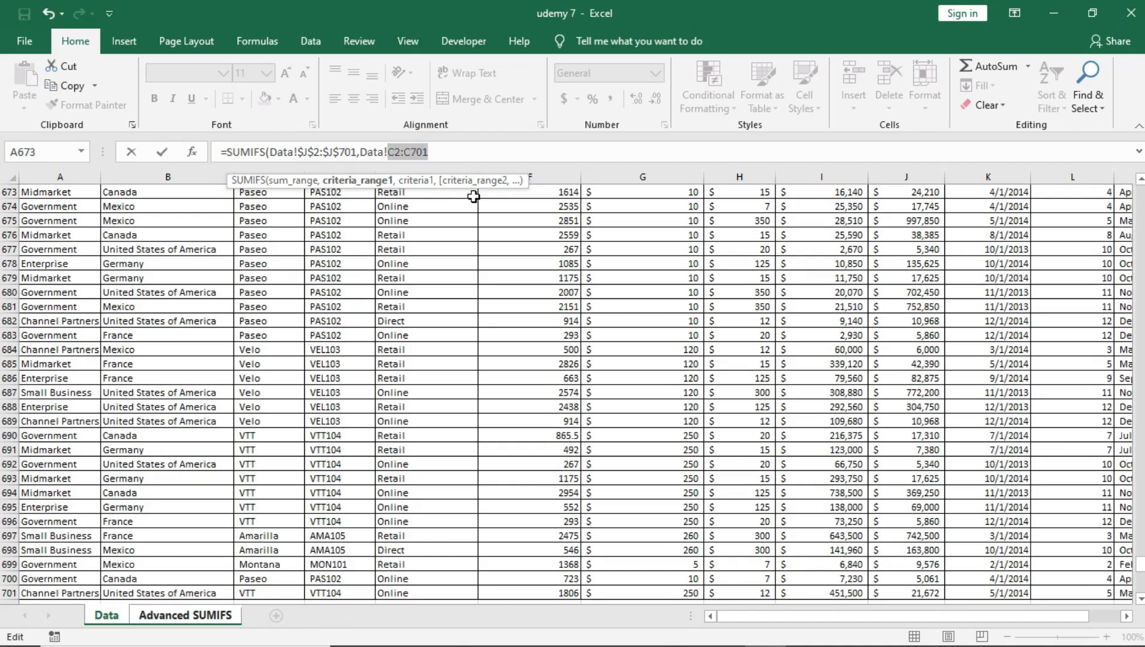
{"action": "key", "text": "F4"}
{"action": "type", "text": ","}
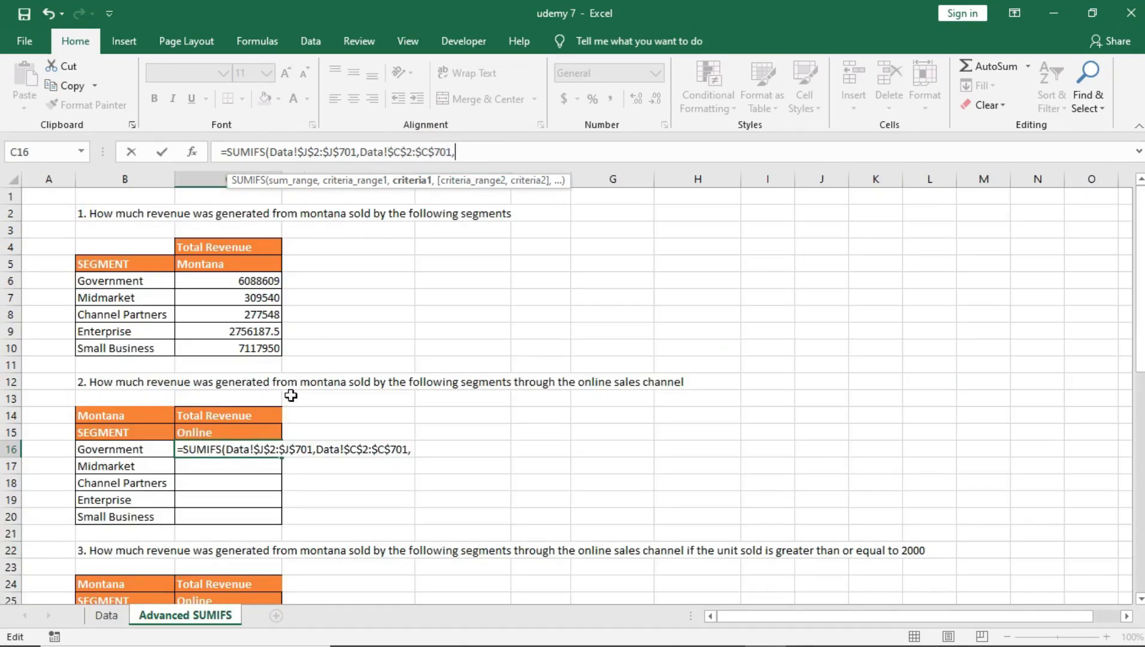
Step: Set the first criterion to the second table's Montana header cell, locked as 'Advanced SUMIFS'!$B$14
{"action": "left_click", "coordinate": [132, 418]}
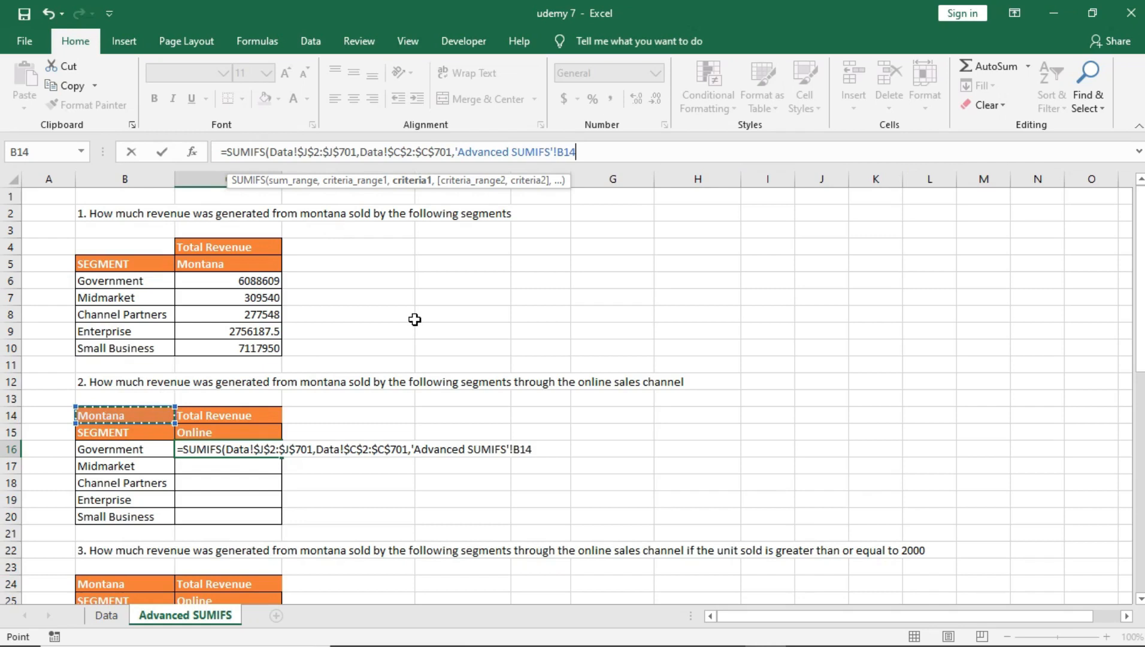
{"action": "type", "text": ","}
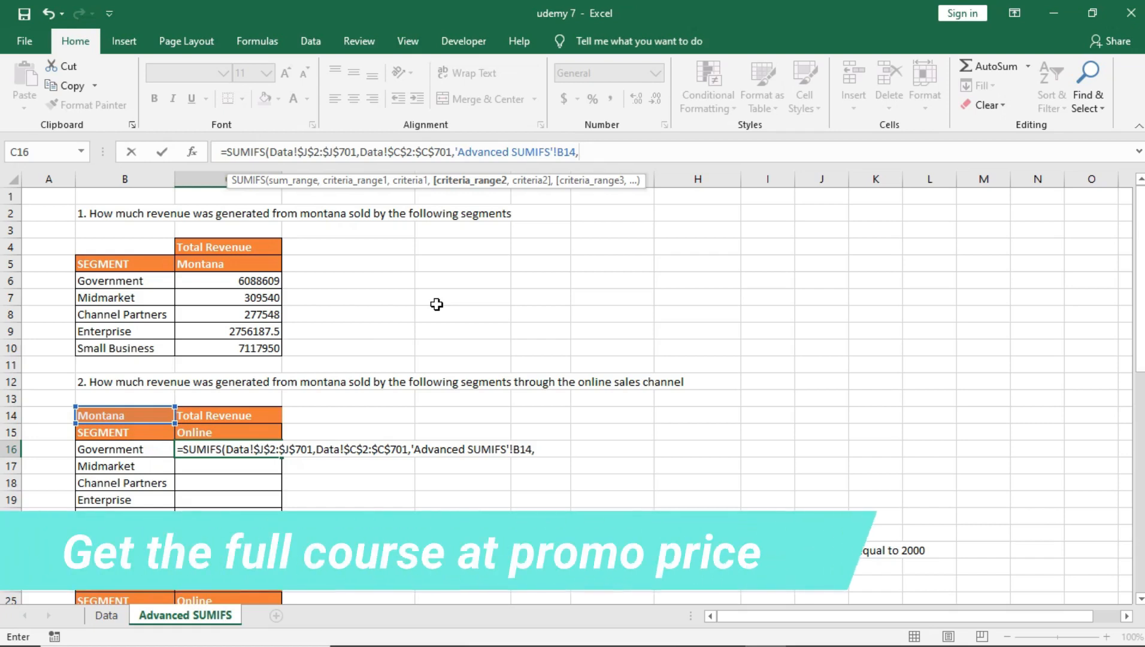
{"action": "double_click", "coordinate": [559, 151]}
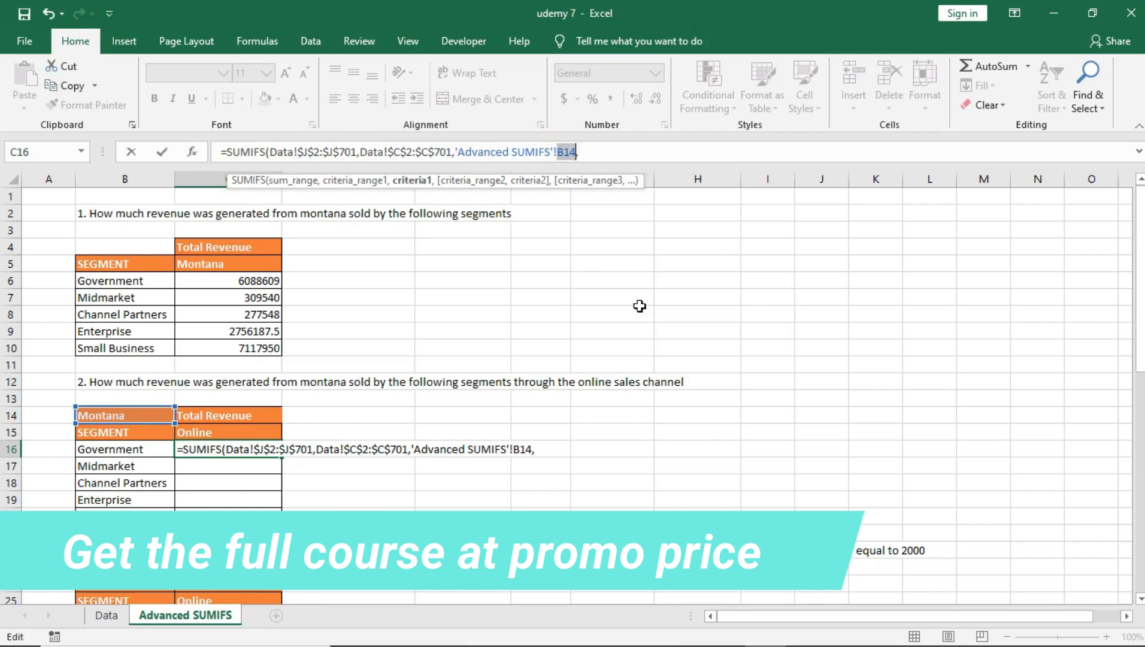
{"action": "key", "text": "F4"}
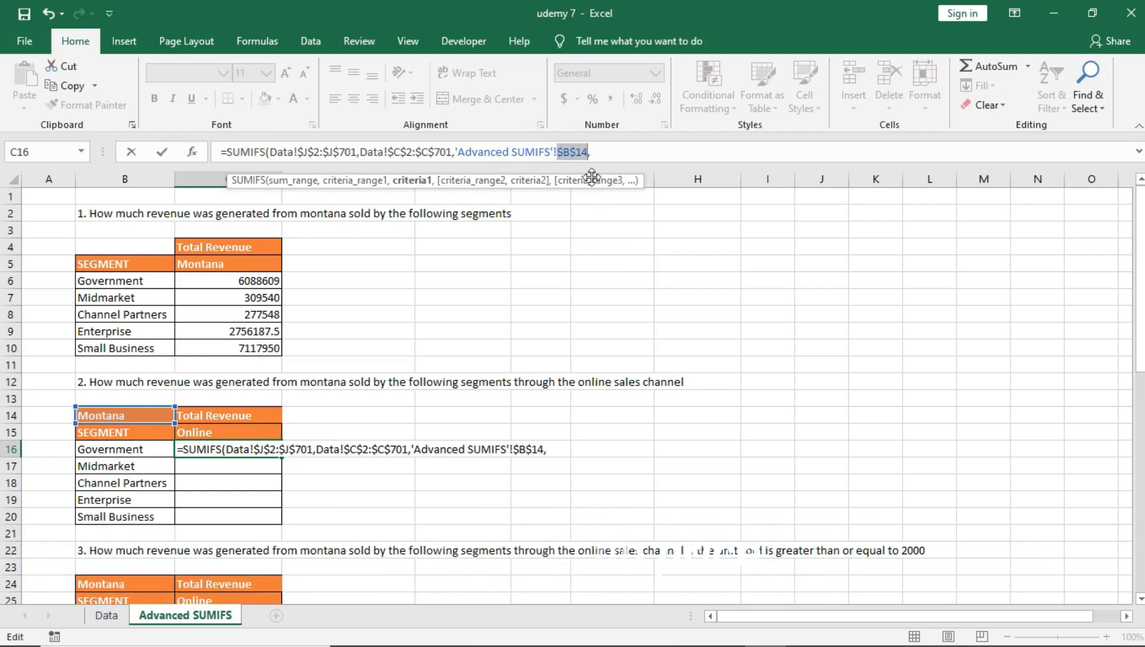
{"action": "left_click", "coordinate": [593, 153]}
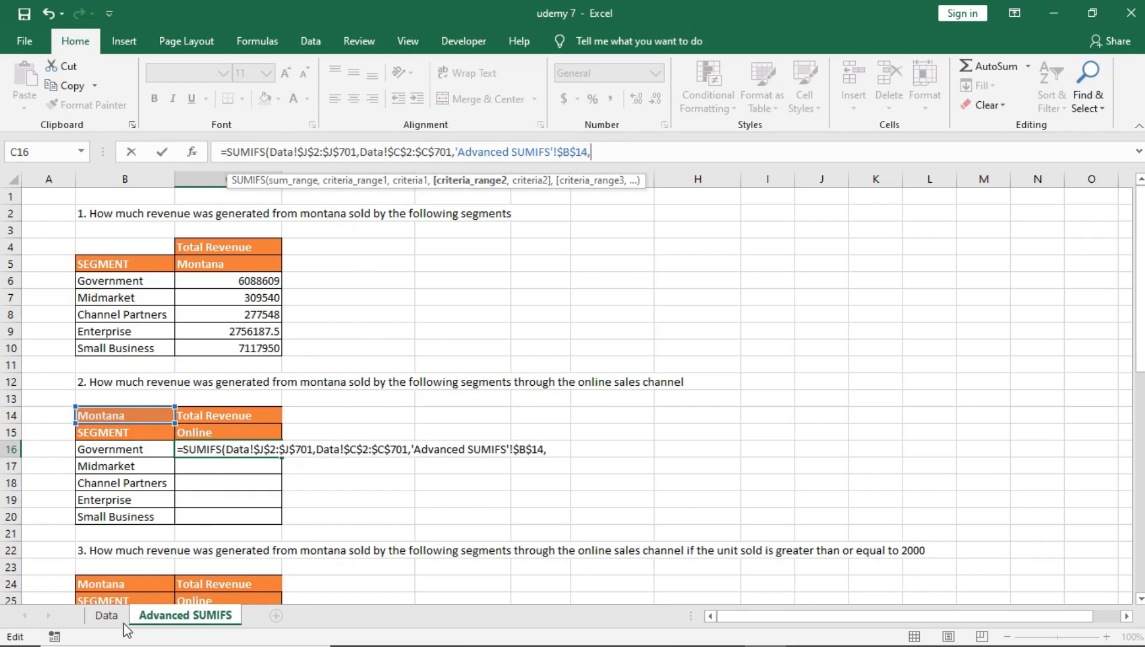
Step: Add the Data sheet's Segment range, locked as Data!$A$2:$A$701, as the second criteria range with the relative Government cell B16 as its criterion
{"action": "left_click", "coordinate": [106, 615]}
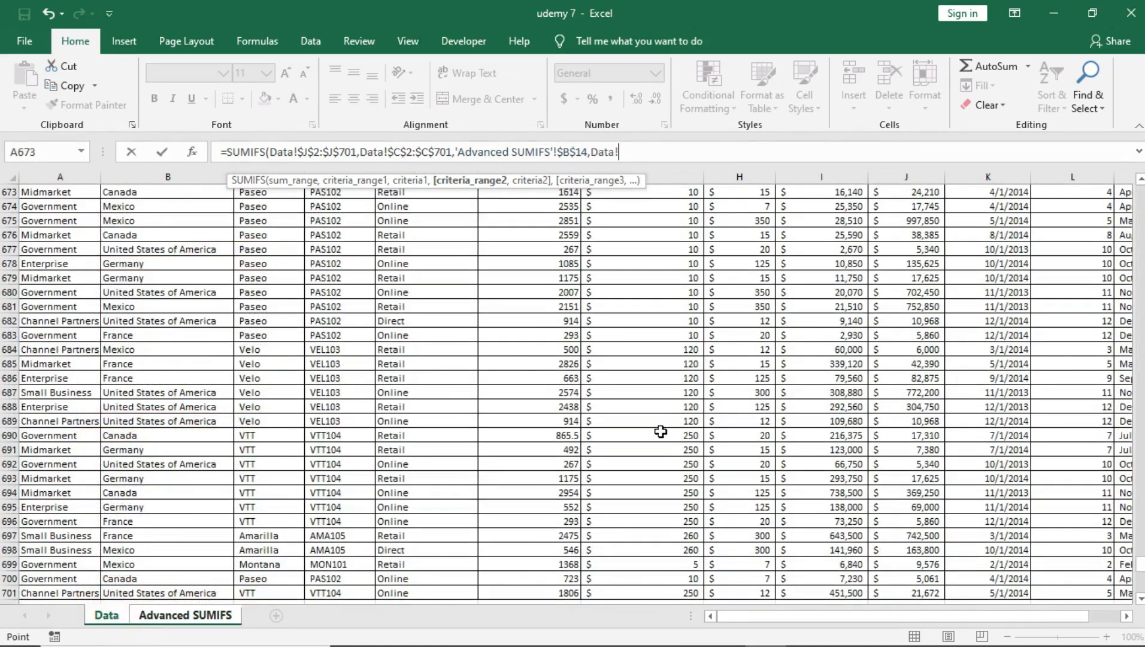
{"action": "left_click_drag", "start_coordinate": [1141, 565], "coordinate": [1141, 191]}
{"action": "left_click", "coordinate": [31, 204]}
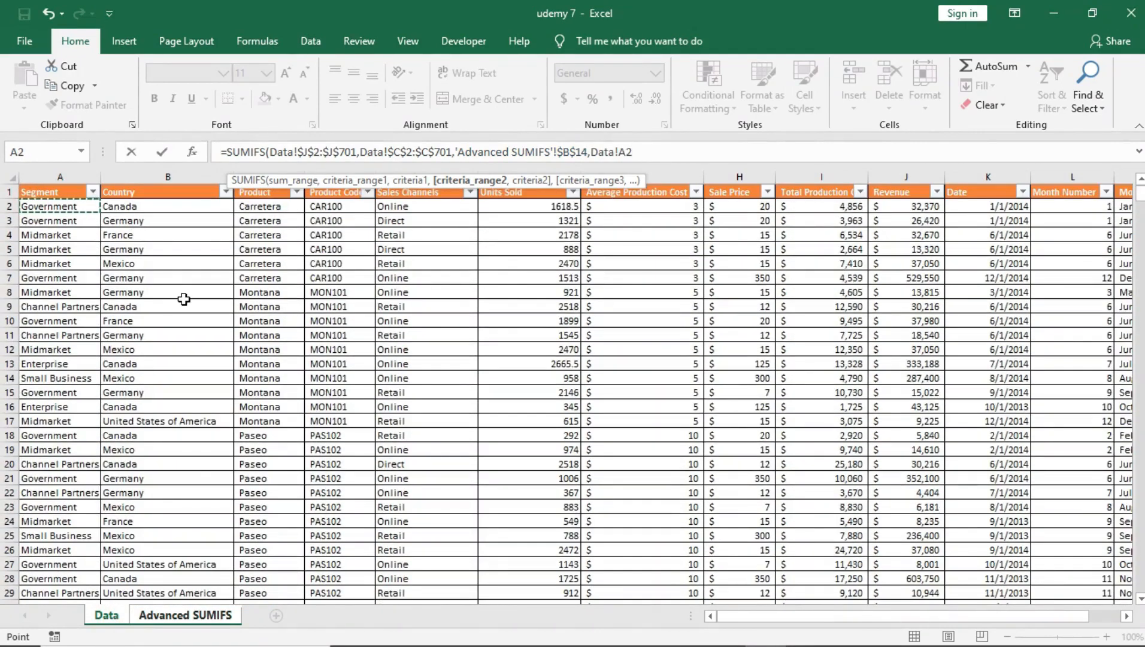
{"action": "key", "text": "ctrl+shift+Down"}
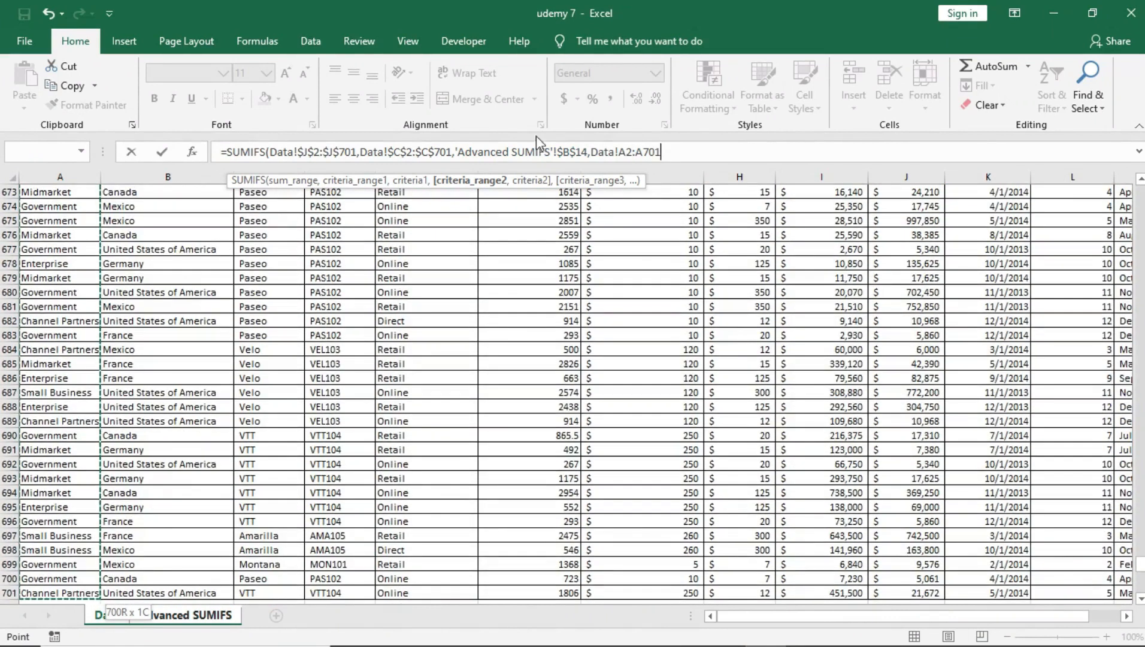
{"action": "left_click_drag", "start_coordinate": [620, 152], "coordinate": [661, 151]}
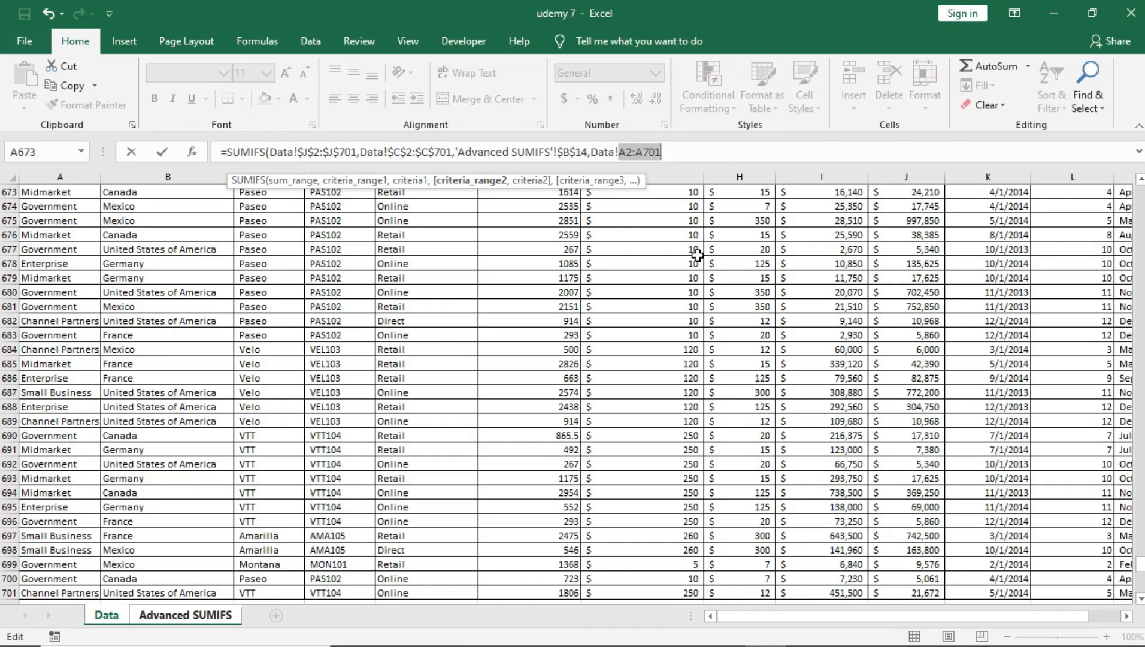
{"action": "key", "text": "F4"}
{"action": "key", "text": "Right"}
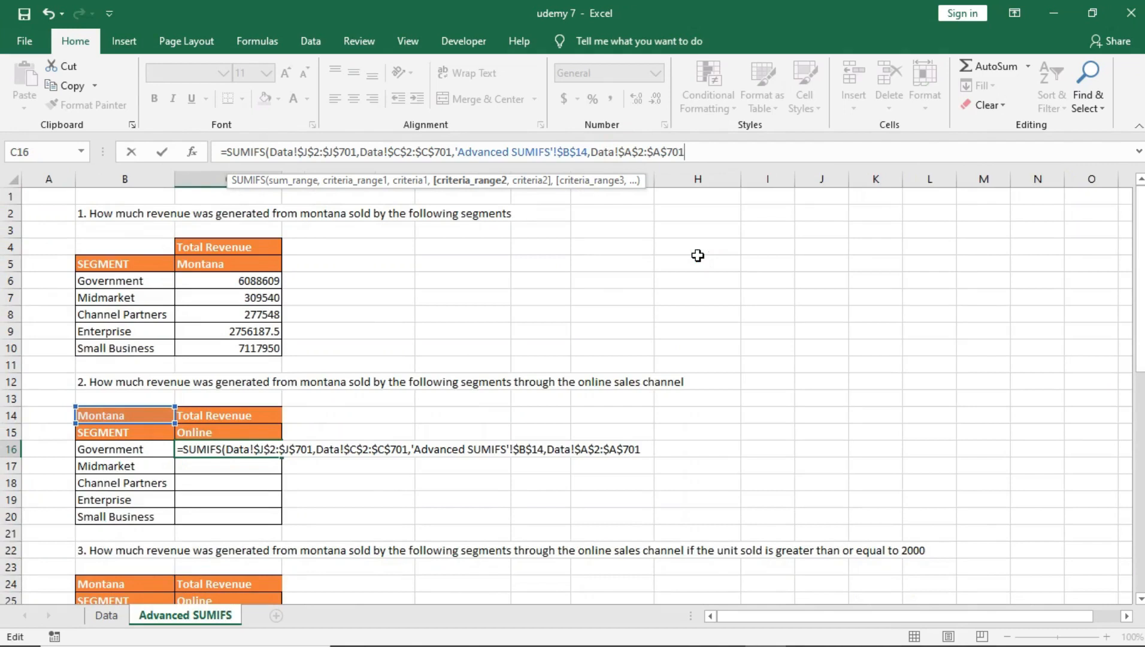
{"action": "type", "text": ","}
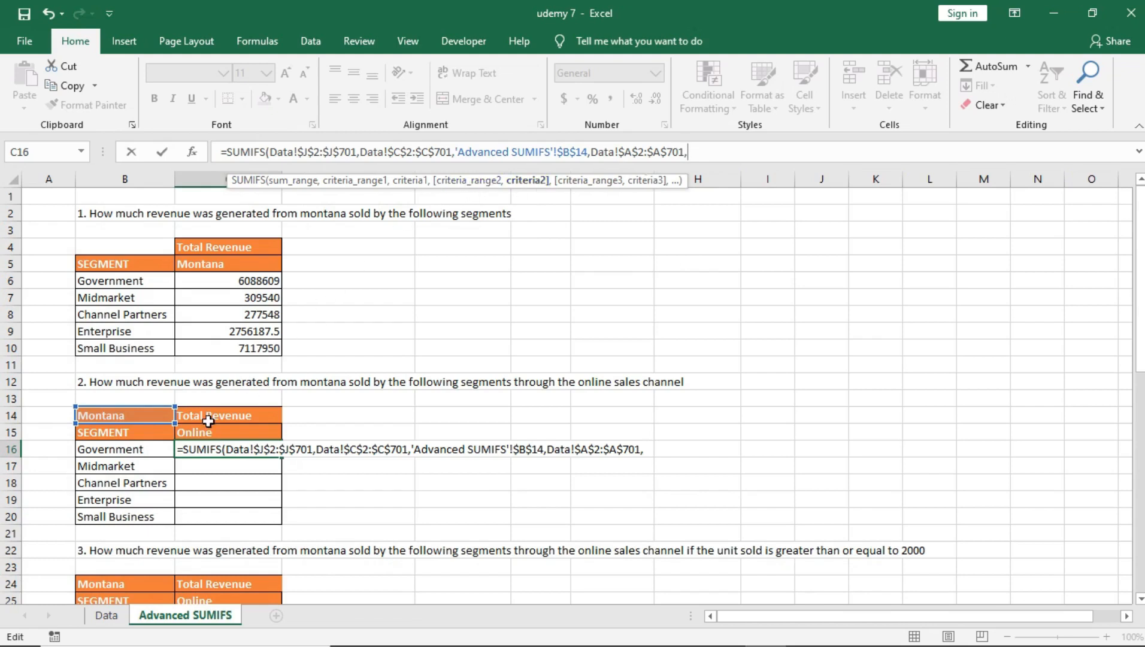
{"action": "left_click", "coordinate": [118, 449]}
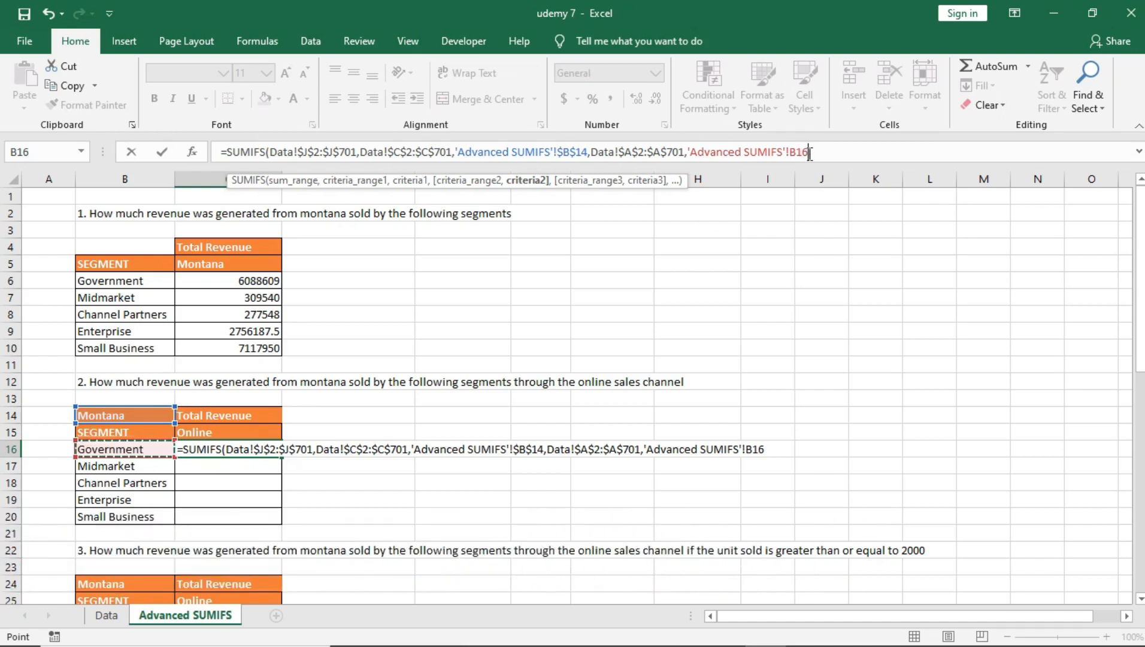
{"action": "type", "text": ","}
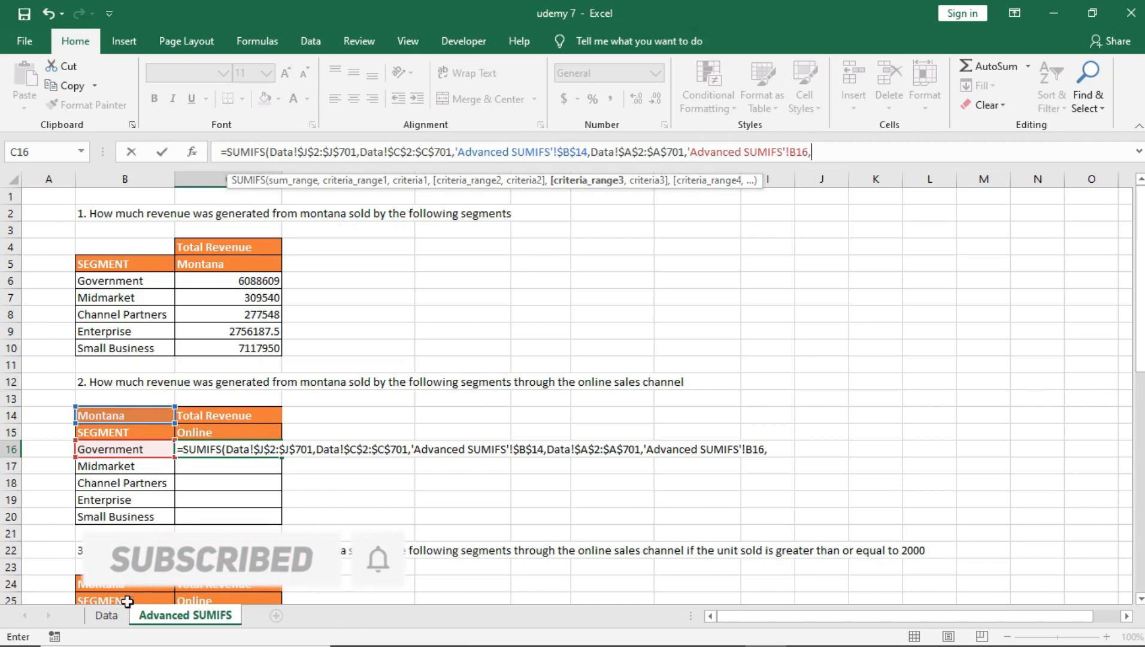
Step: Add the Data sheet's Sales Channels range as the third criteria range, locked as Data!$E$2:$E$701
{"action": "left_click", "coordinate": [109, 615]}
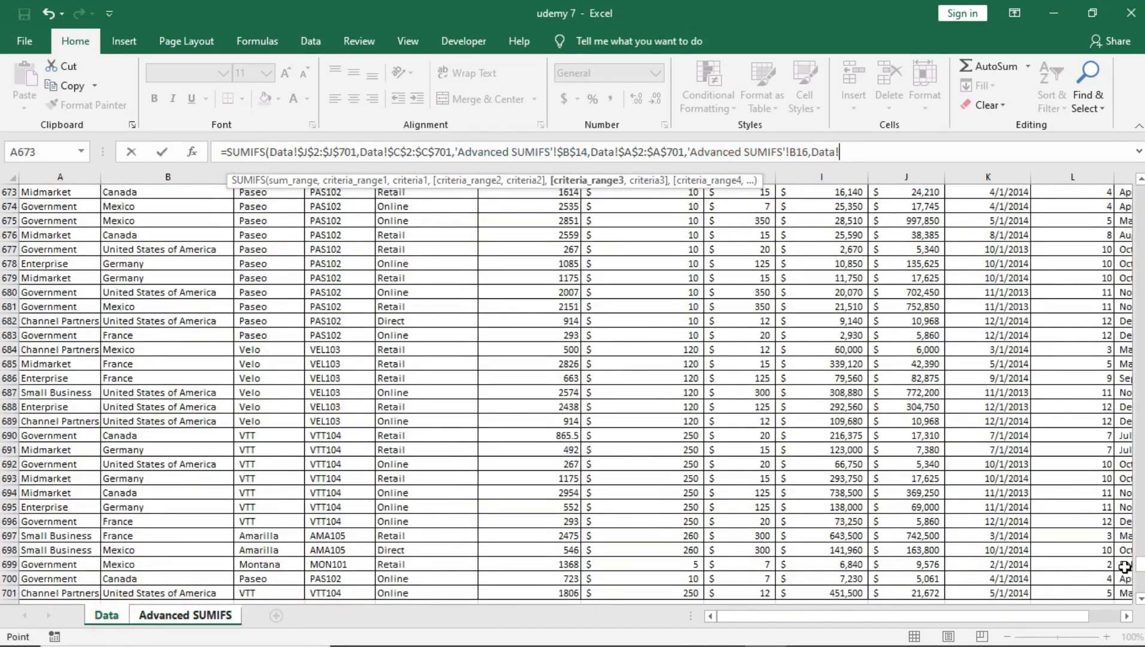
{"action": "left_click_drag", "start_coordinate": [1140, 575], "coordinate": [1139, 193]}
{"action": "left_click", "coordinate": [402, 206]}
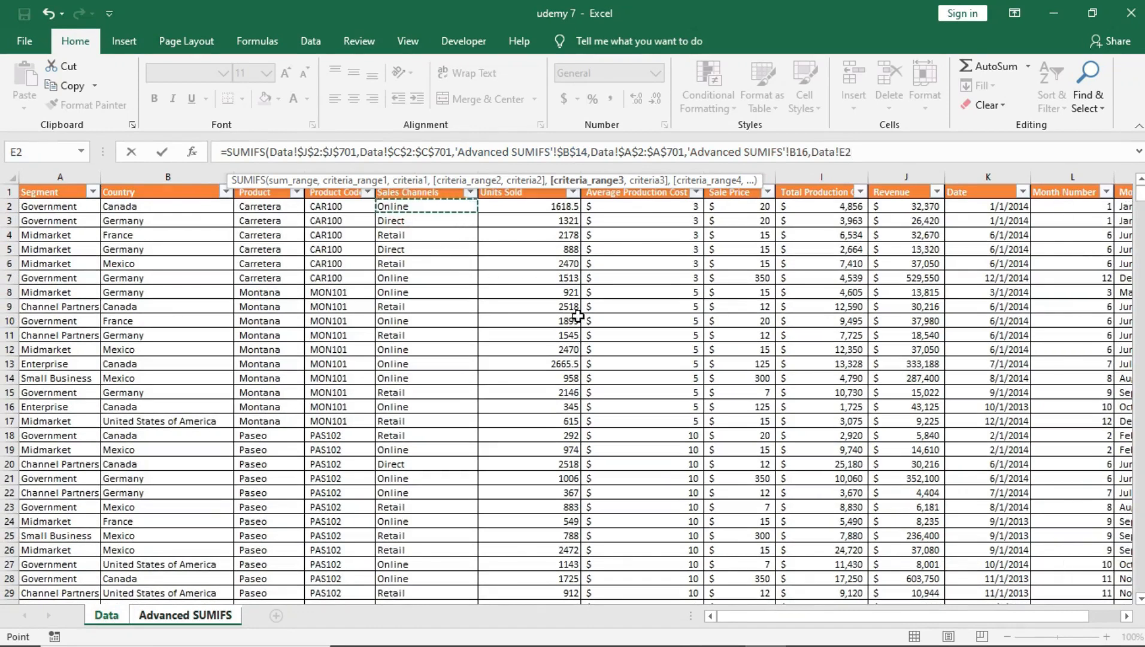
{"action": "key", "text": "ctrl+shift+Down"}
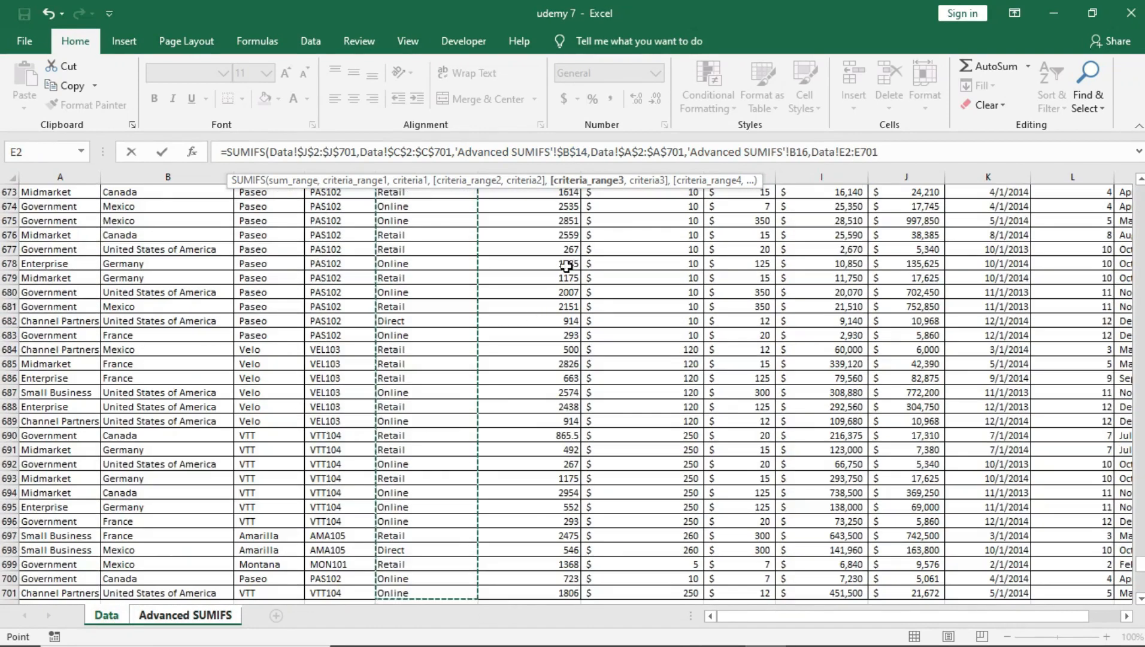
{"action": "left_click_drag", "start_coordinate": [878, 152], "coordinate": [843, 155]}
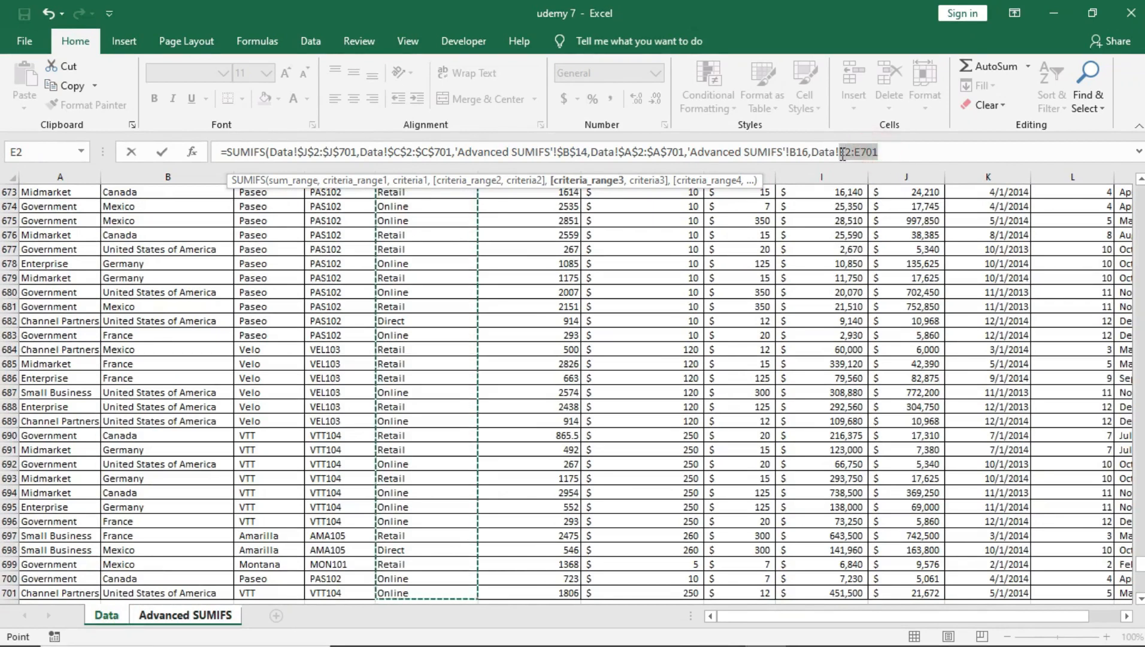
{"action": "key", "text": "F4"}
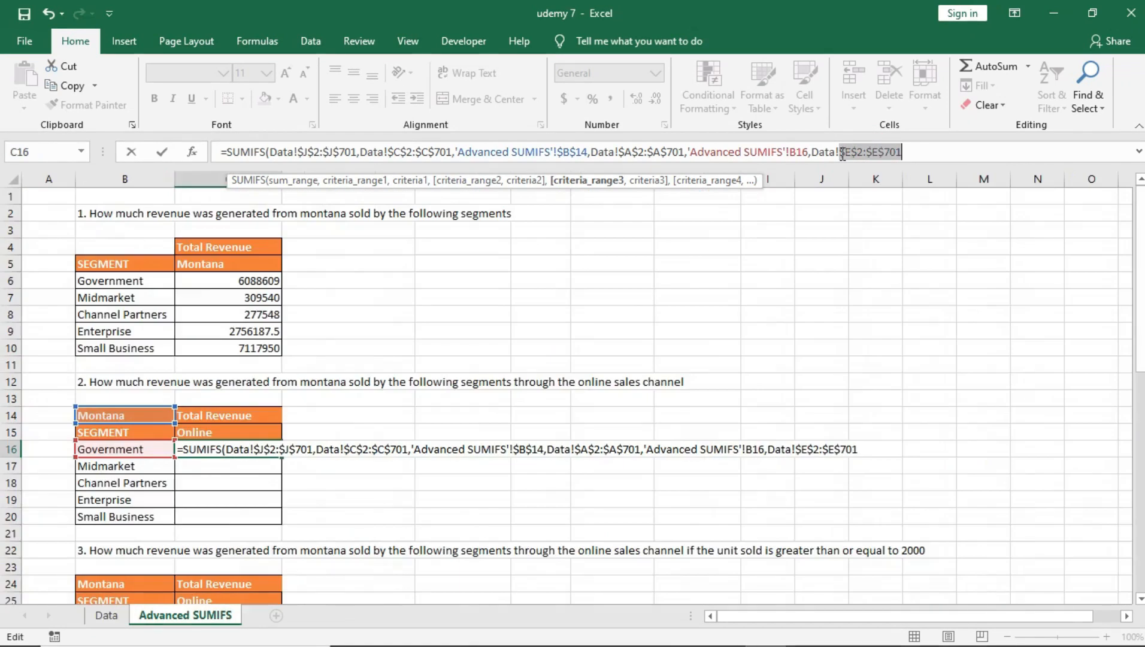
{"action": "key", "text": "End"}
{"action": "type", "text": ","}
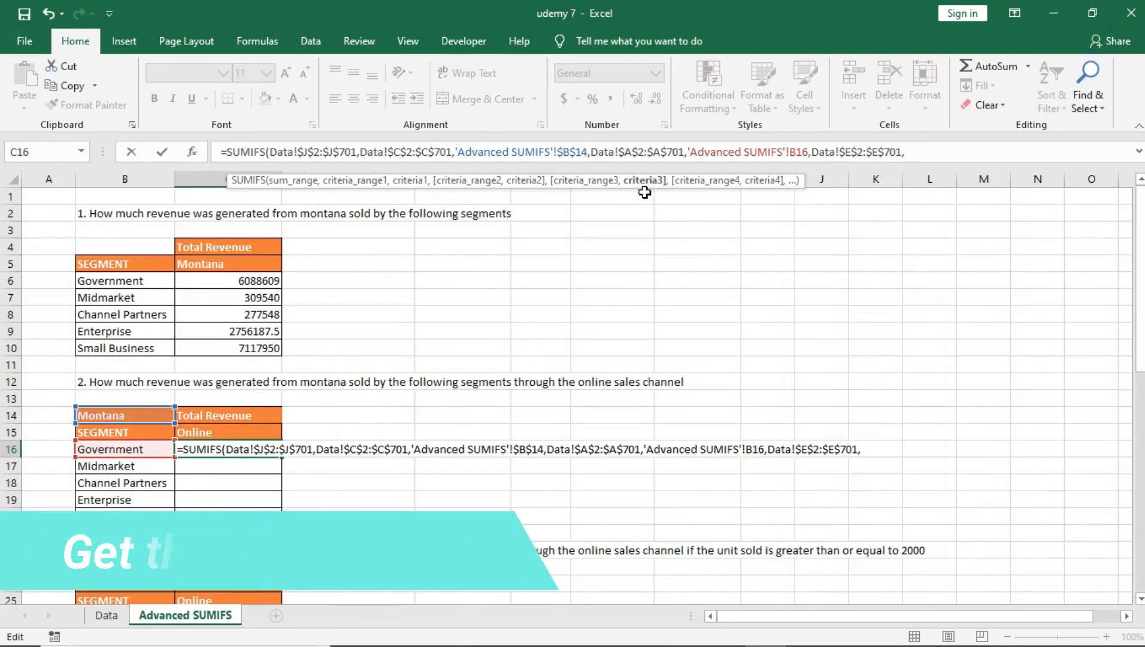
Step: Set the third criterion to the Online header cell, locked as 'Advanced SUMIFS'!$C$15, and complete the SUMIFS formula in C16
{"action": "left_click", "coordinate": [213, 435]}
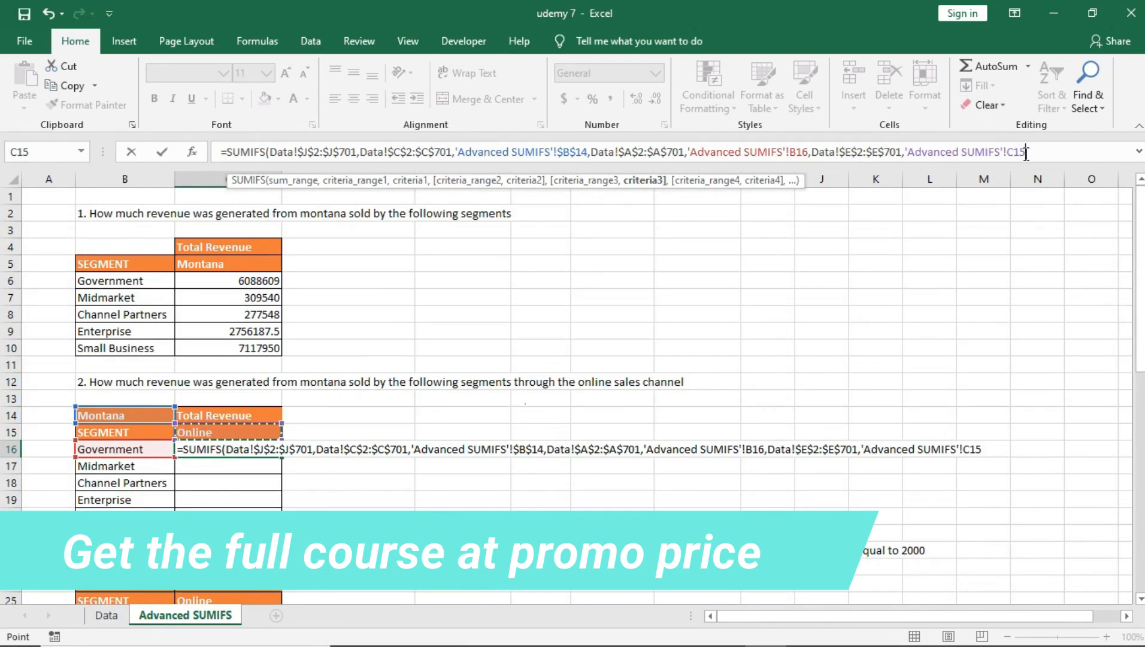
{"action": "left_click_drag", "start_coordinate": [1027, 154], "coordinate": [1010, 155]}
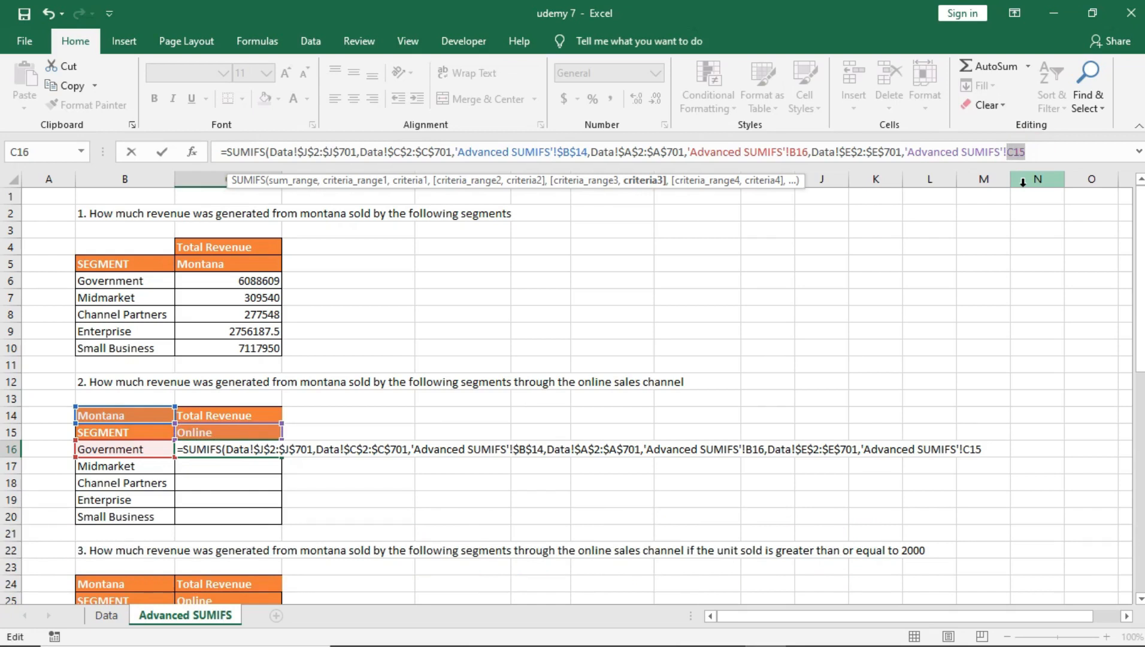
{"action": "key", "text": "F4"}
{"action": "key", "text": "Right"}
{"action": "type", "text": ")"}
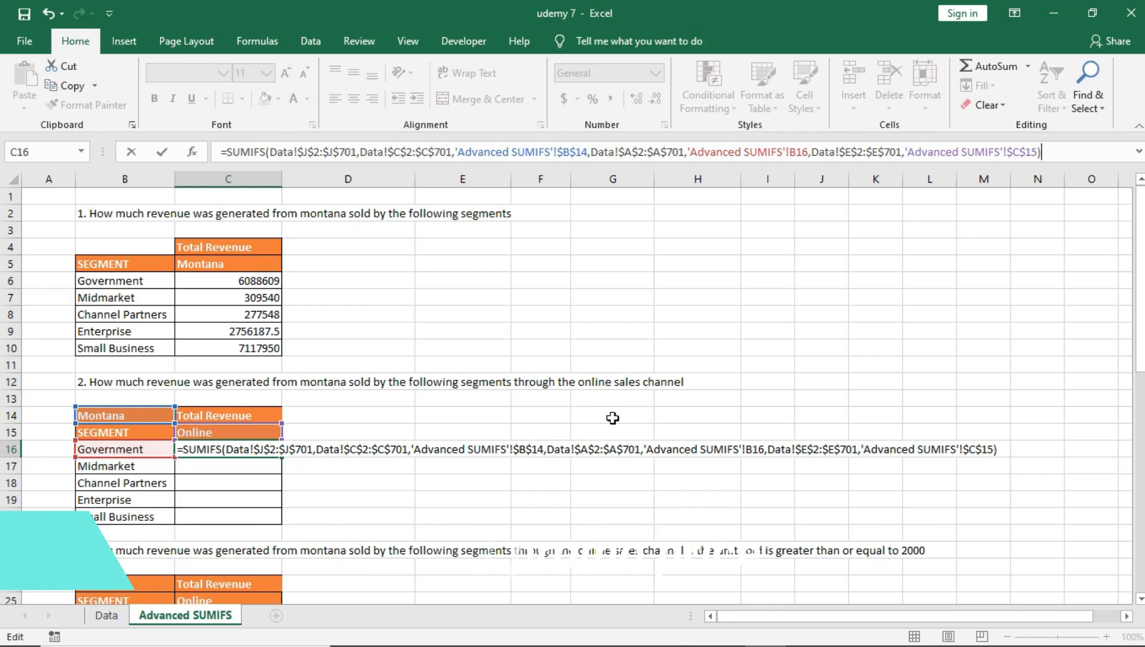
{"action": "key", "text": "Return"}
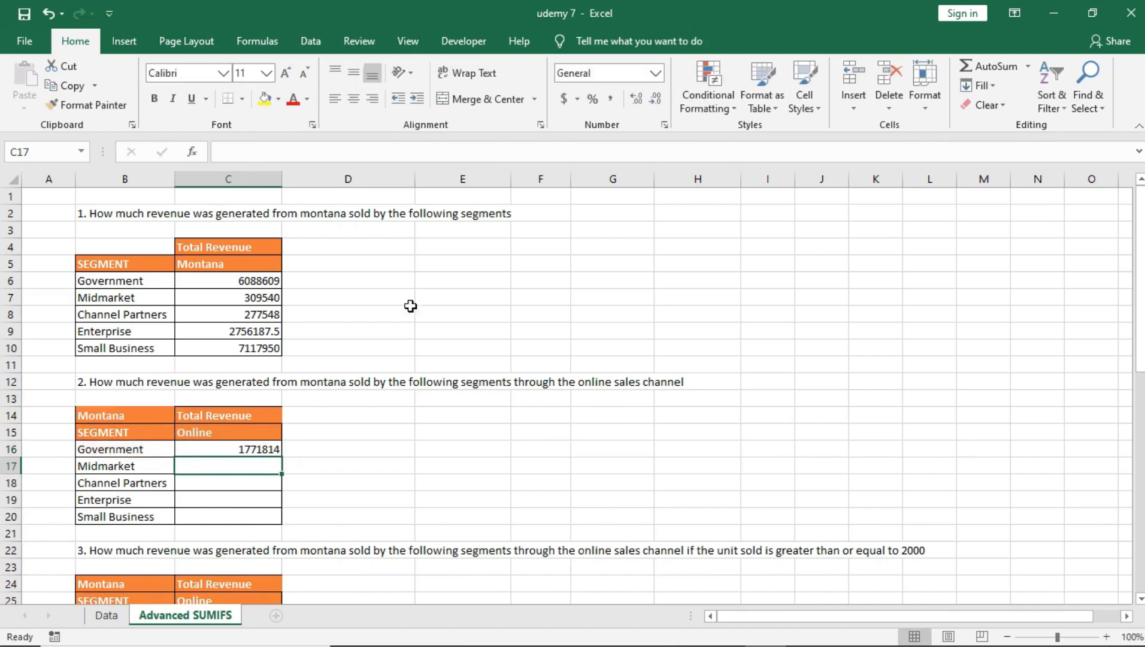
Step: Fill the SUMIFS formula from C16 down through C20 for the remaining segments
{"action": "left_click", "coordinate": [248, 448]}
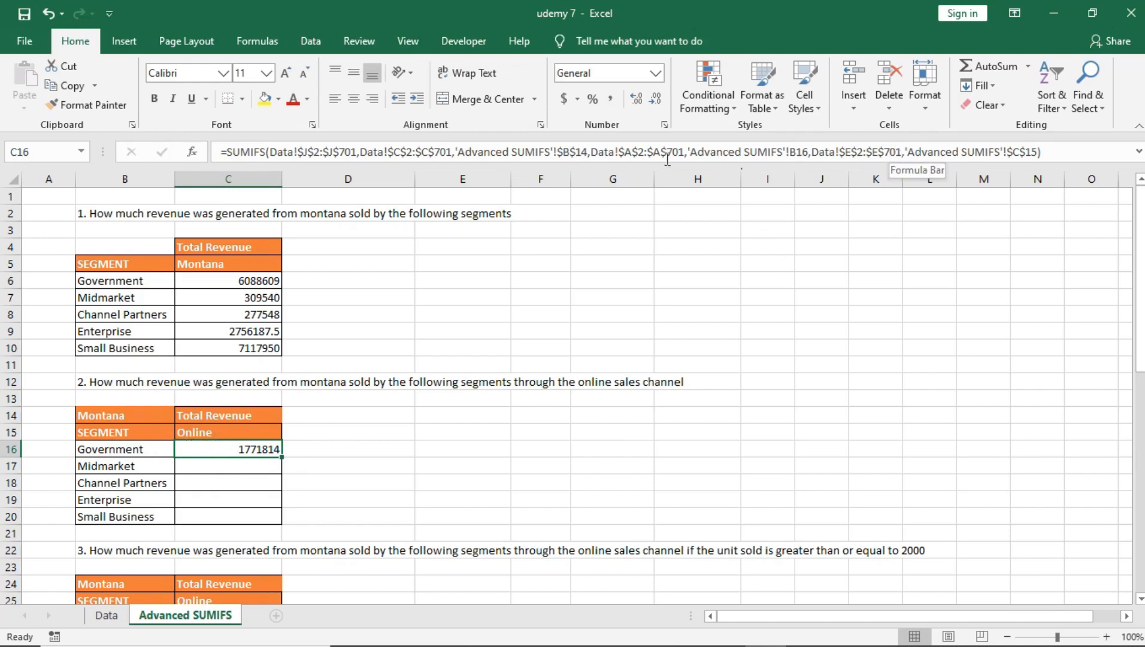
{"action": "double_click", "coordinate": [237, 448]}
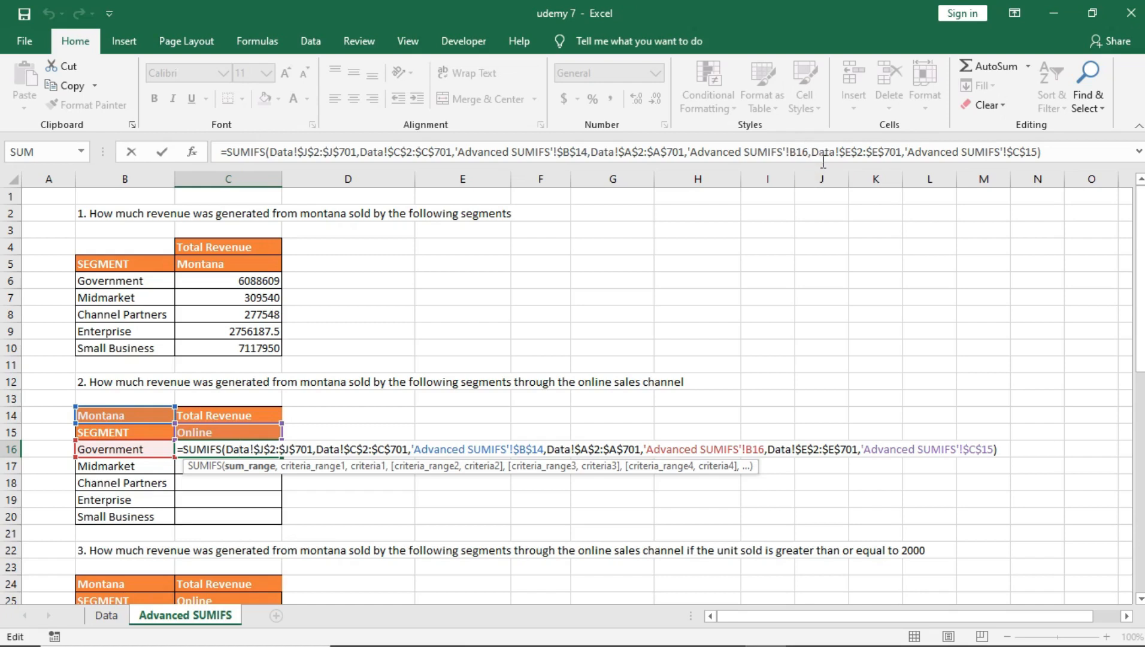
{"action": "key", "text": "Return"}
{"action": "left_click", "coordinate": [269, 449]}
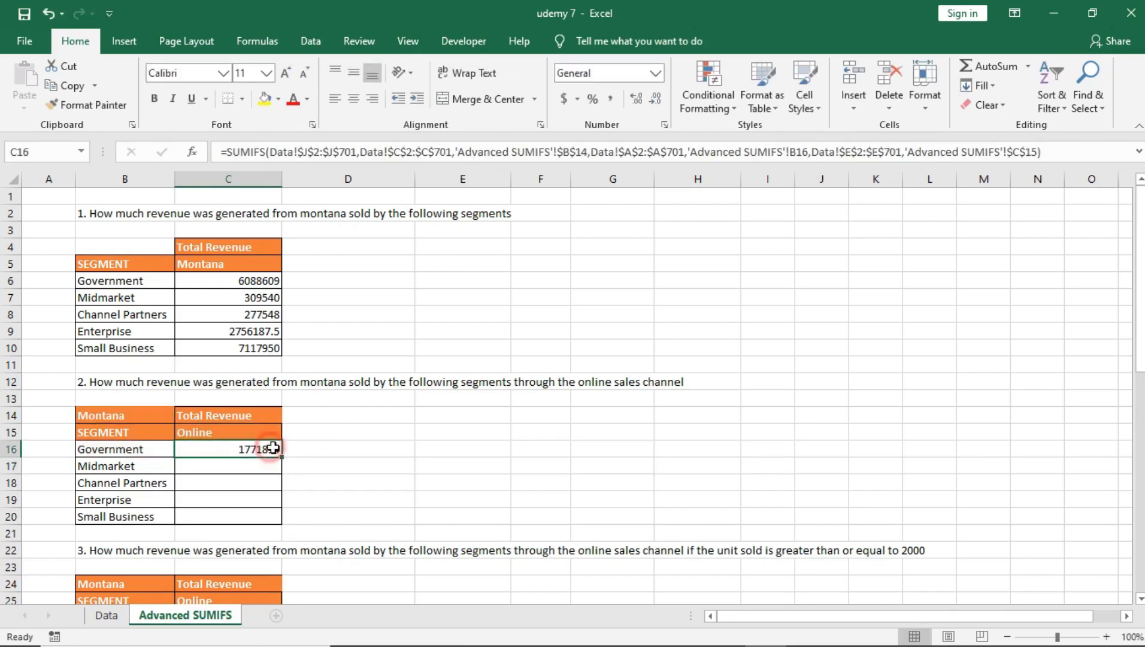
{"action": "left_click_drag", "start_coordinate": [281, 457], "coordinate": [276, 517]}
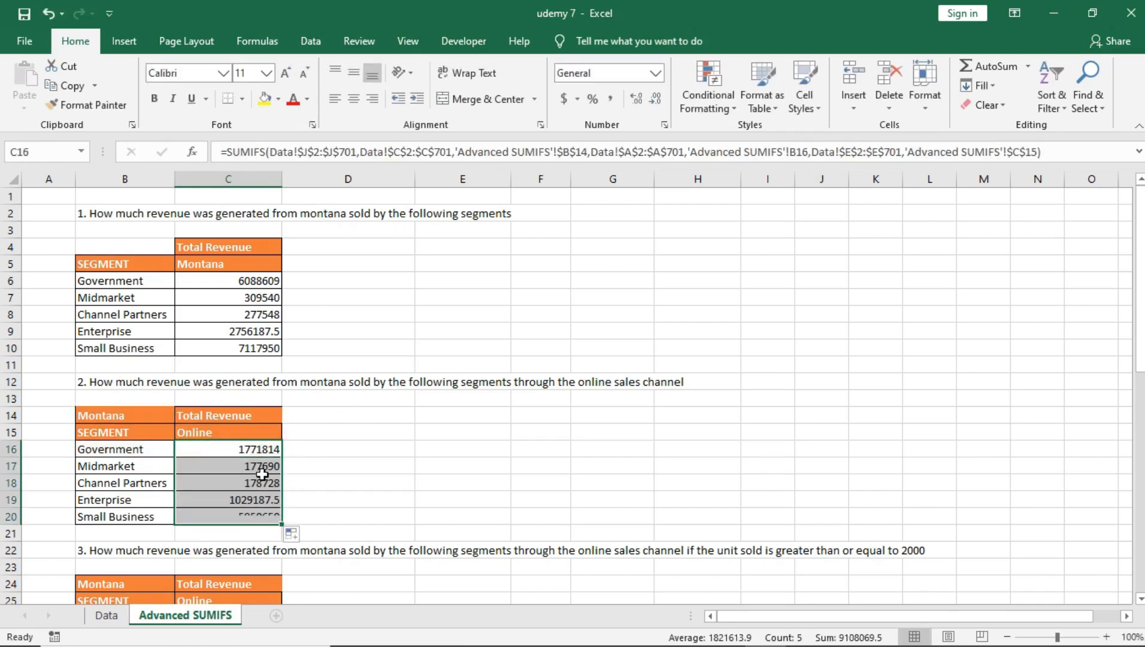
Step: Check the filled SUMIFS formulas in C16:C20 against their segment labels in B16:B20
{"action": "left_click", "coordinate": [246, 468]}
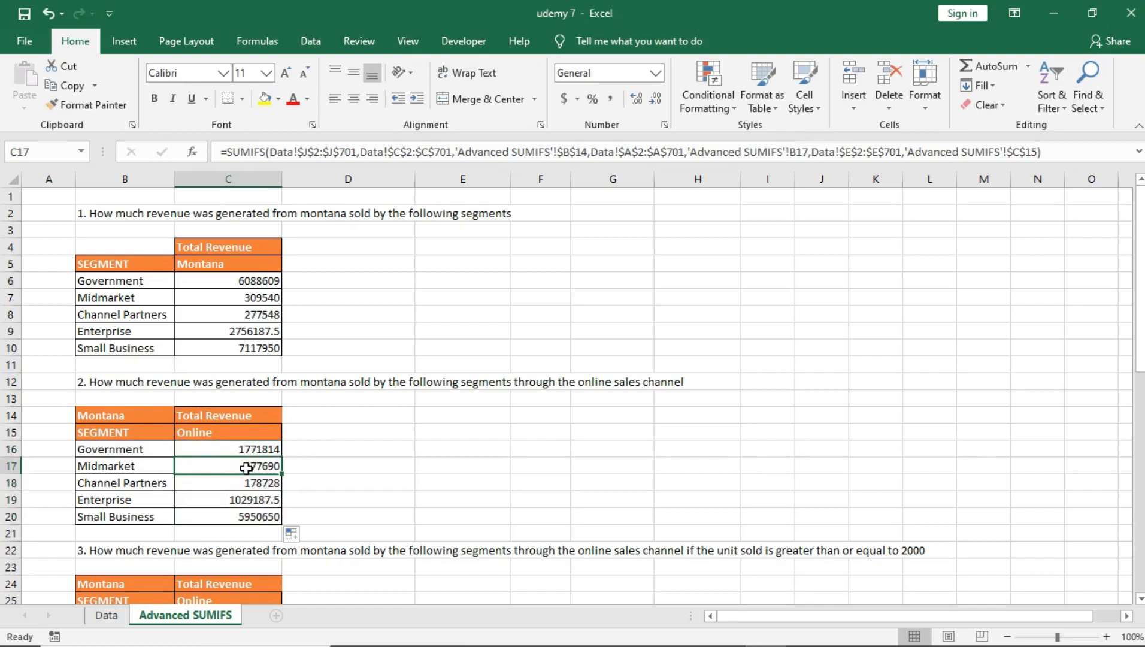
{"action": "left_click", "coordinate": [252, 480]}
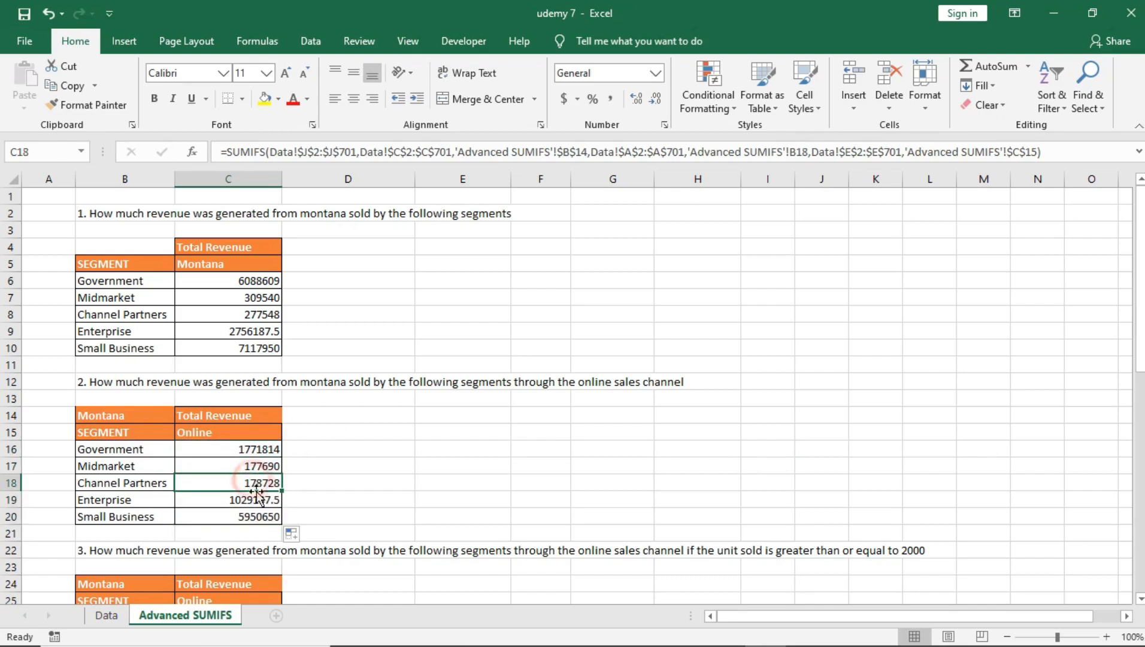
{"action": "left_click", "coordinate": [254, 497]}
{"action": "left_click", "coordinate": [252, 517]}
{"action": "left_click_drag", "start_coordinate": [238, 447], "coordinate": [250, 519]}
{"action": "left_click_drag", "start_coordinate": [122, 450], "coordinate": [132, 516]}
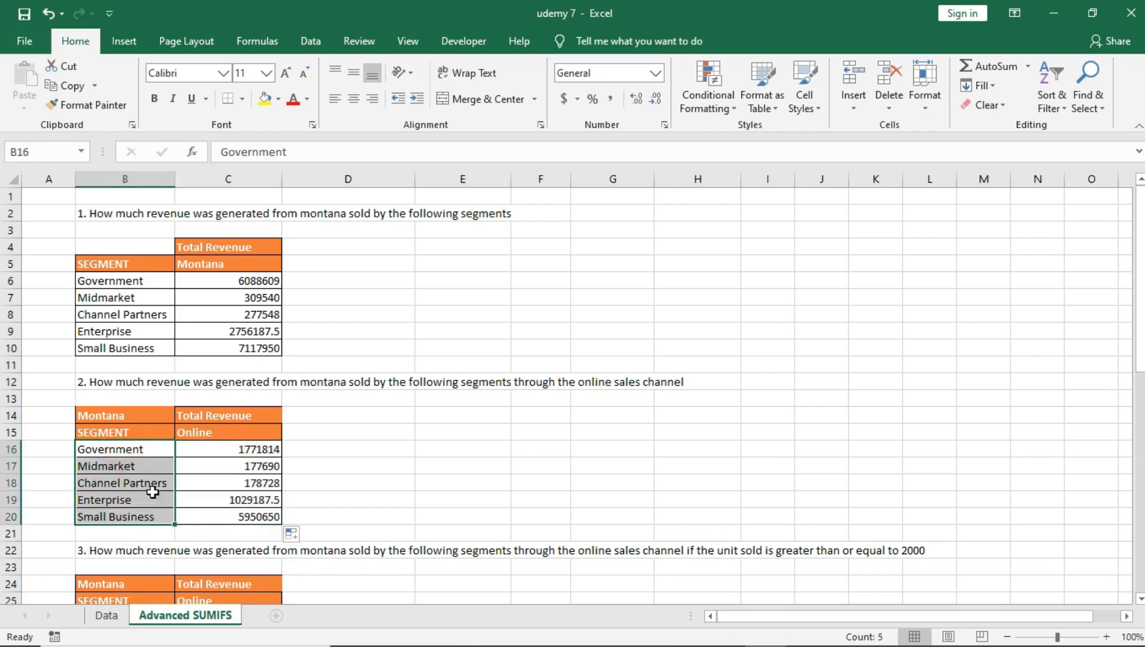
{"action": "left_click", "coordinate": [238, 447]}
{"action": "left_click", "coordinate": [242, 466]}
{"action": "left_click", "coordinate": [246, 483]}
{"action": "left_click", "coordinate": [254, 501]}
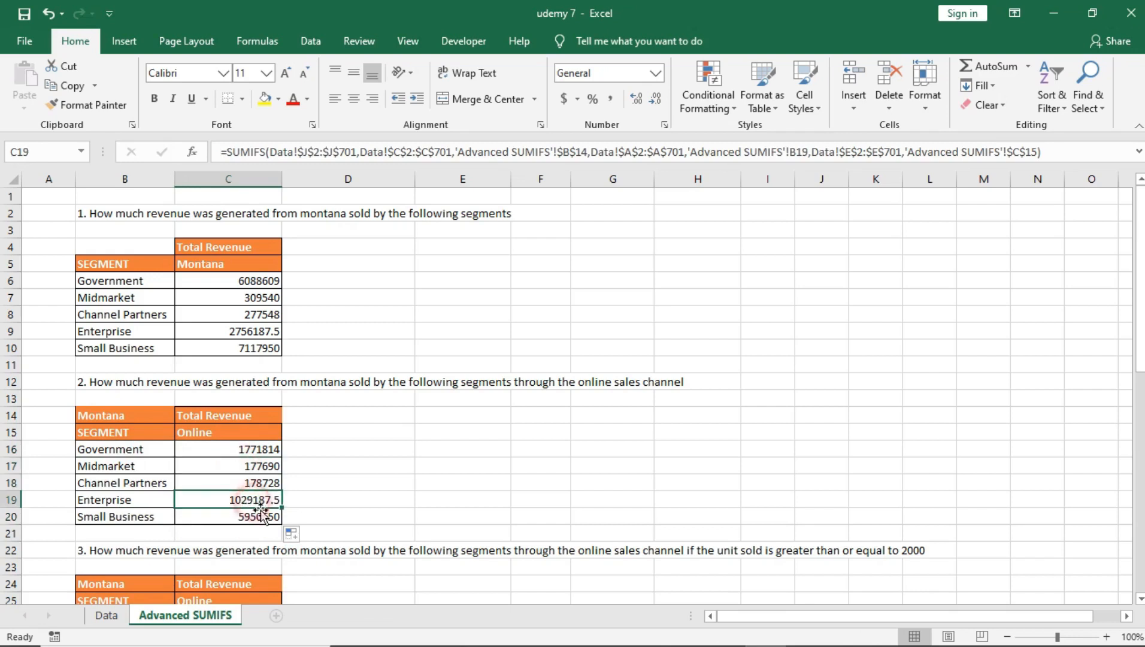
{"action": "left_click", "coordinate": [257, 482]}
{"action": "left_click", "coordinate": [262, 466]}
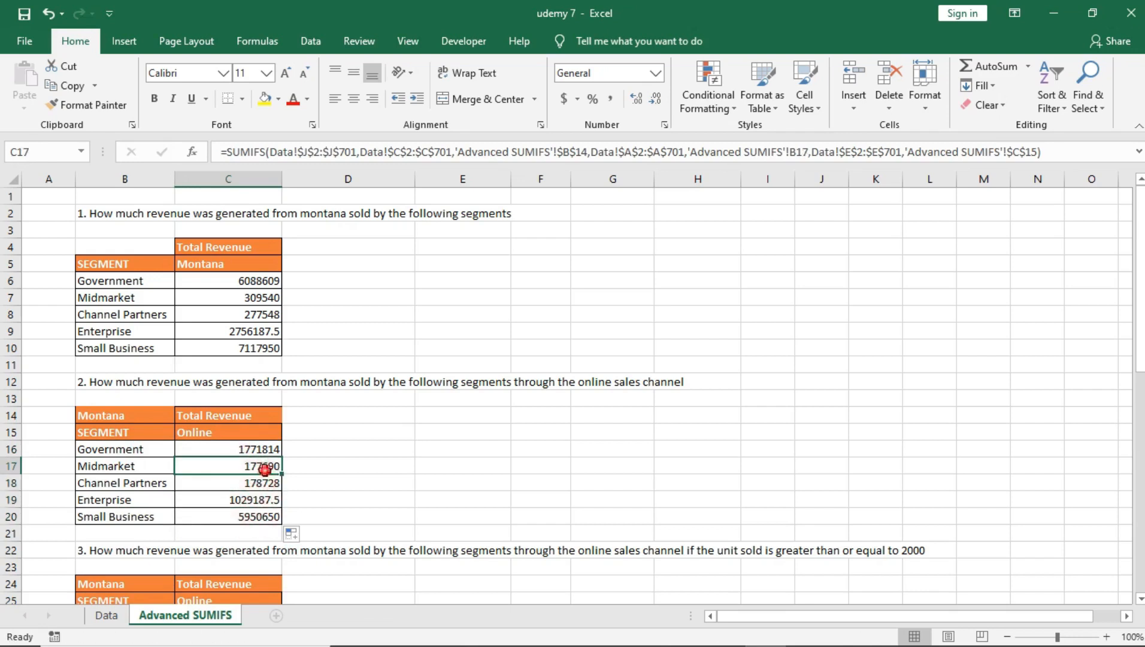
{"action": "left_click", "coordinate": [257, 482]}
{"action": "left_click", "coordinate": [251, 450]}
{"action": "left_click", "coordinate": [257, 469]}
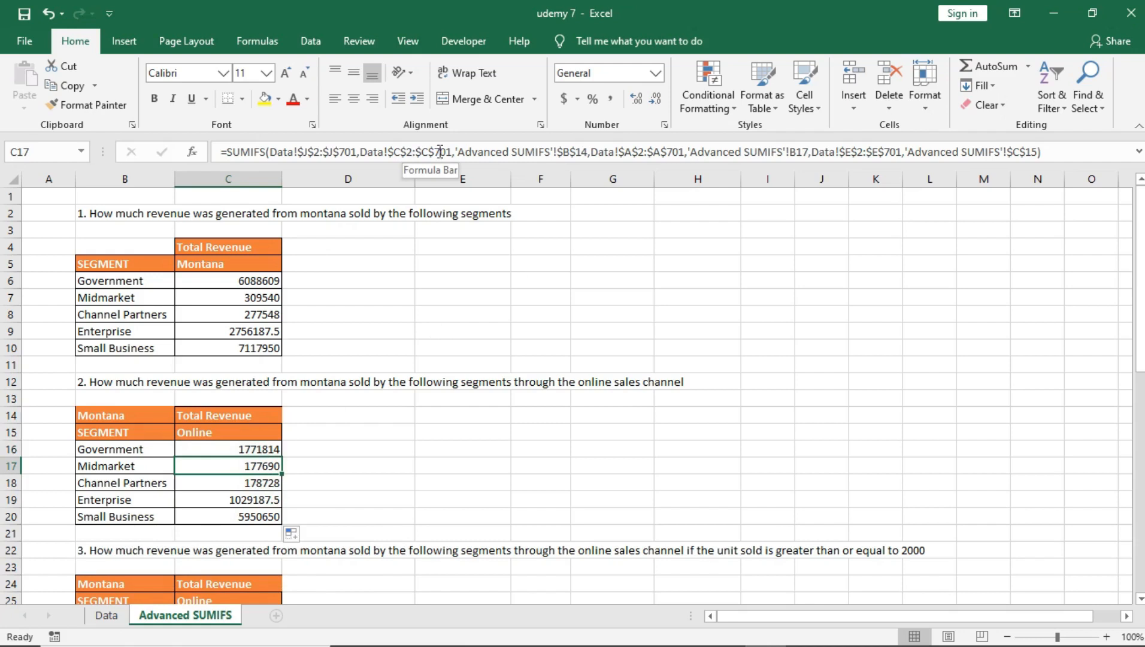
Step: Review question 3 and its empty table alongside the second table's formulas, selecting the full SUMIFS text in C16
{"action": "scroll", "coordinate": [289, 283], "scroll_direction": "down", "scroll_amount": 6}
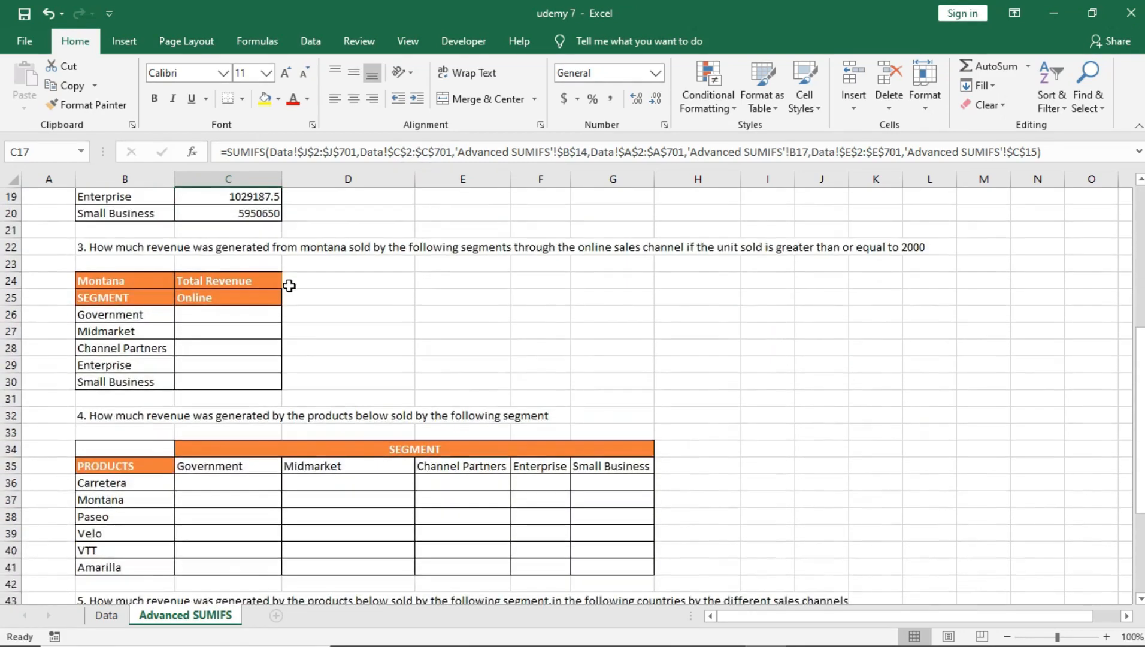
{"action": "scroll", "coordinate": [289, 286], "scroll_direction": "up", "scroll_amount": 4}
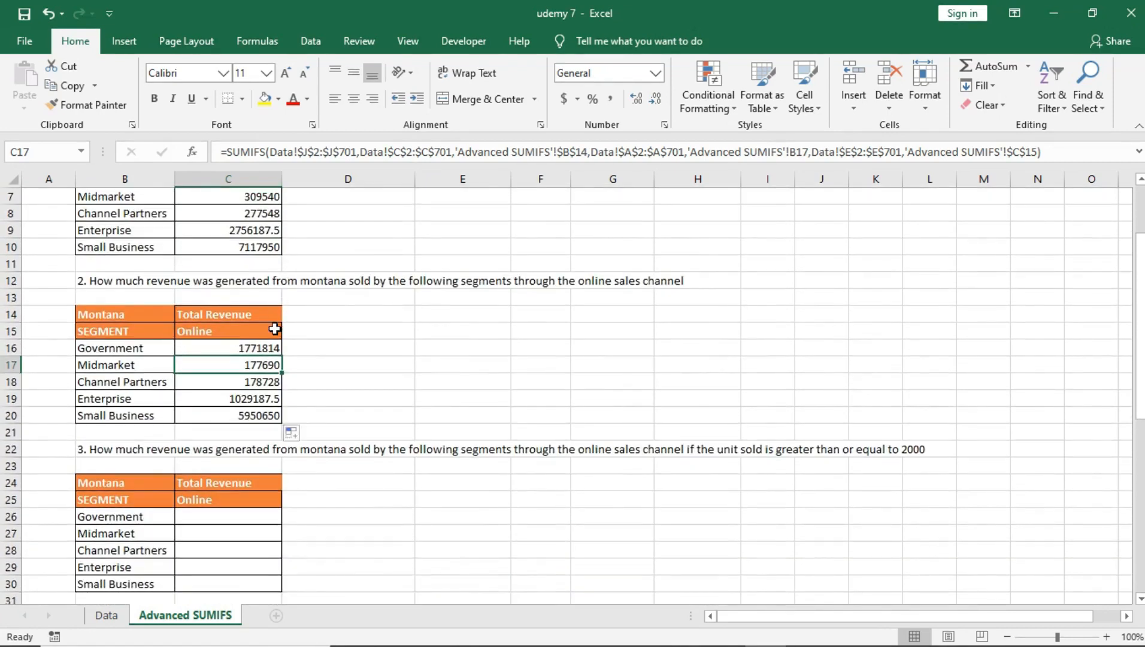
{"action": "scroll", "coordinate": [240, 347], "scroll_direction": "down", "scroll_amount": 2}
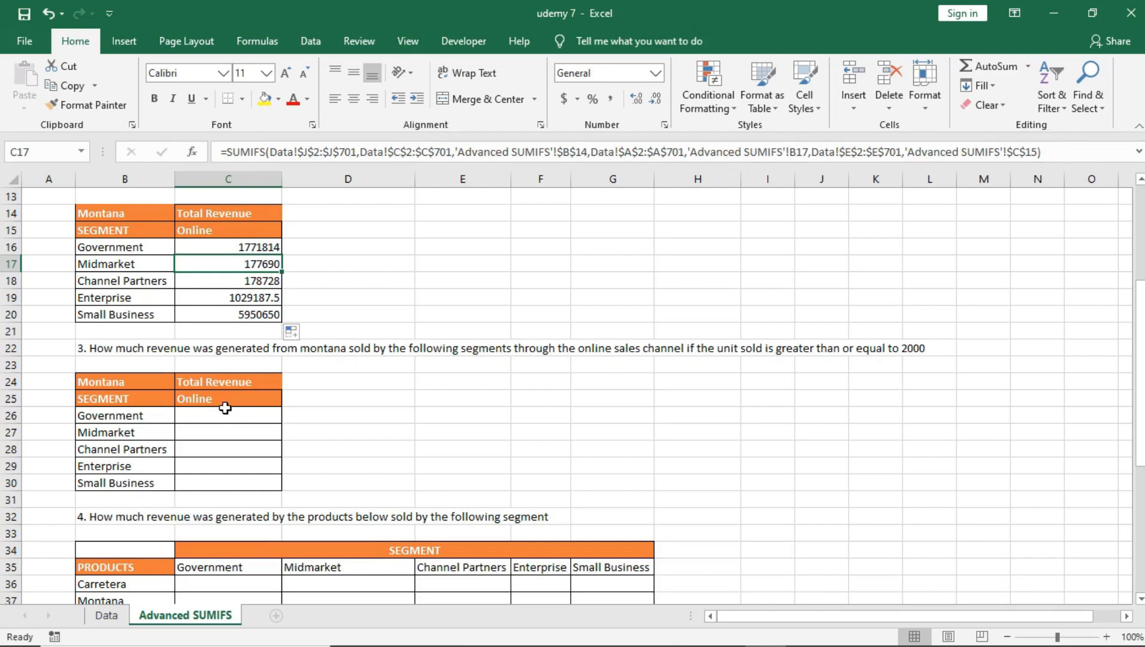
{"action": "left_click", "coordinate": [236, 280]}
{"action": "left_click", "coordinate": [254, 312]}
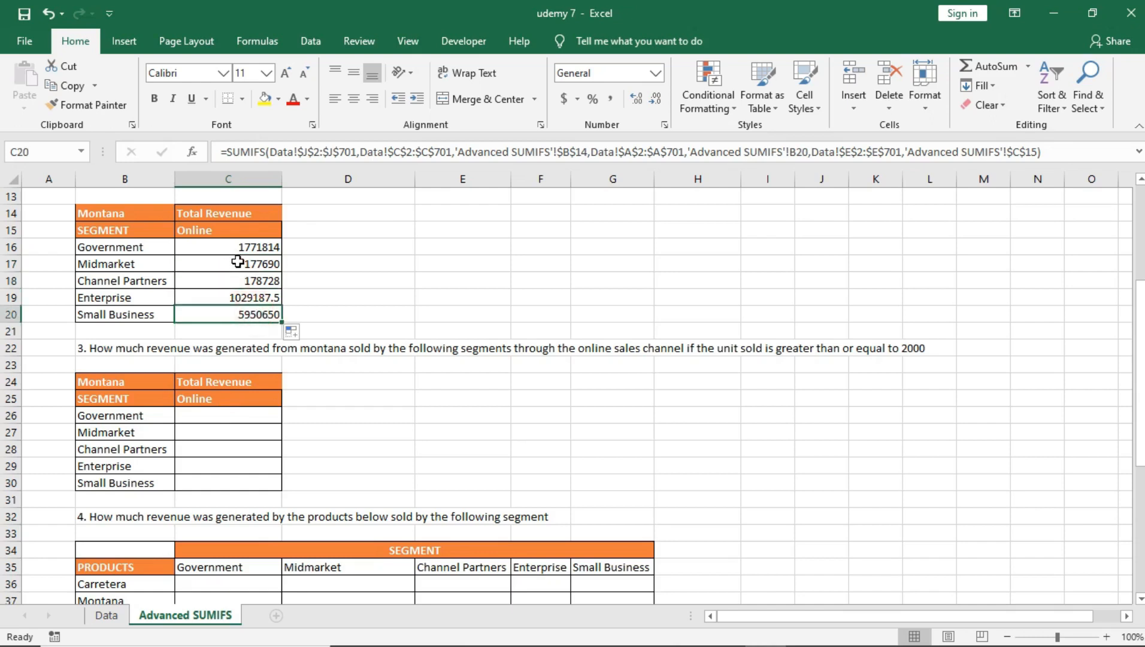
{"action": "left_click", "coordinate": [236, 250]}
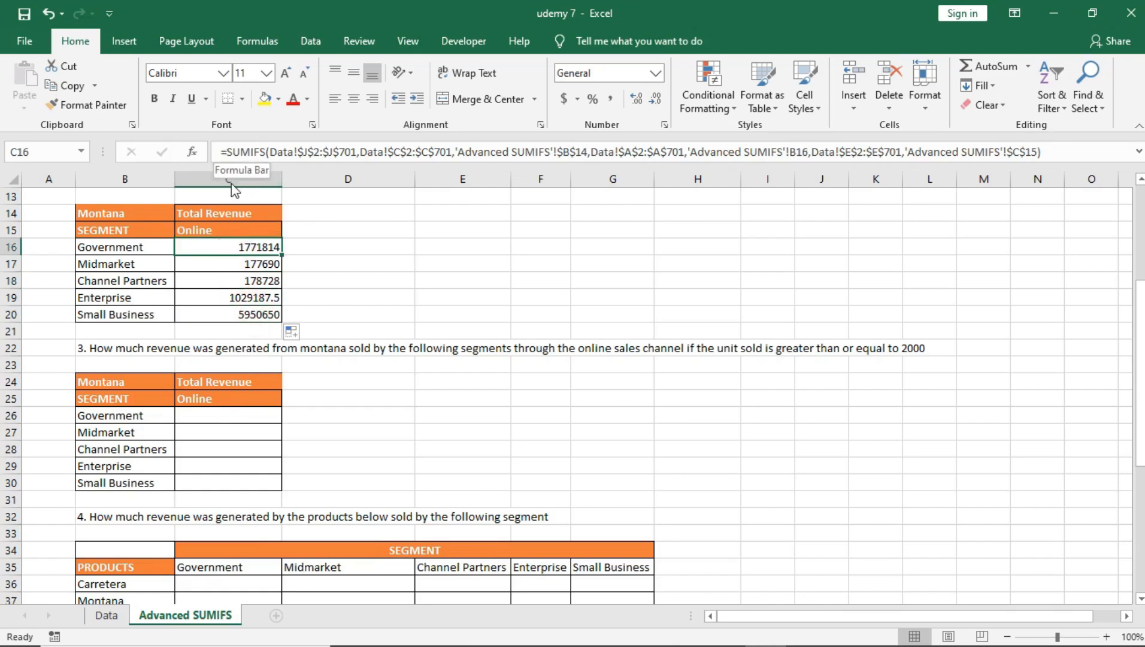
{"action": "left_click_drag", "start_coordinate": [220, 151], "coordinate": [1068, 151]}
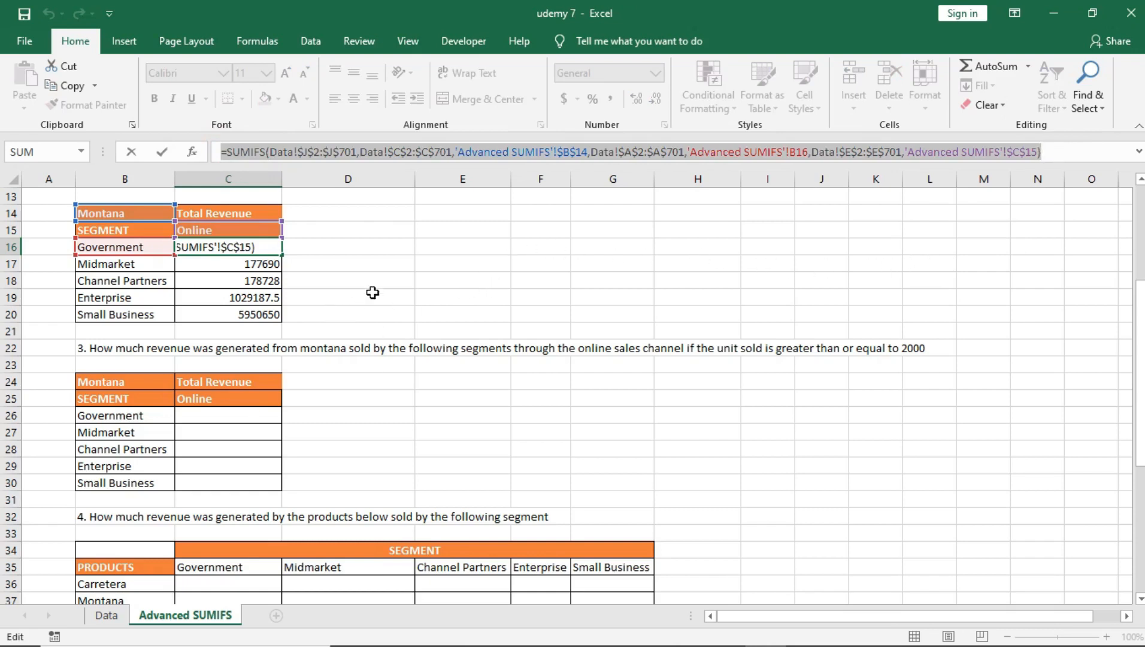
{"action": "key", "text": "Return"}
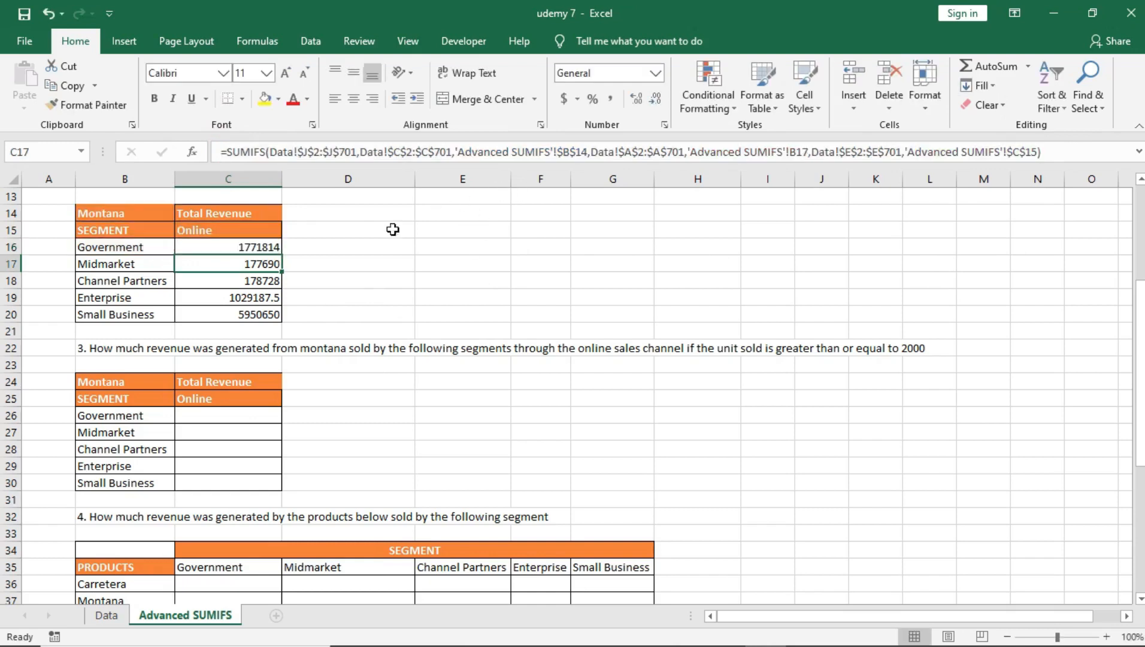
Step: Start a SUMIFS formula in C26 with the Data sheet's Revenue column, locked as Data!$J$2:$J$701, as the sum range
{"action": "left_click", "coordinate": [248, 421]}
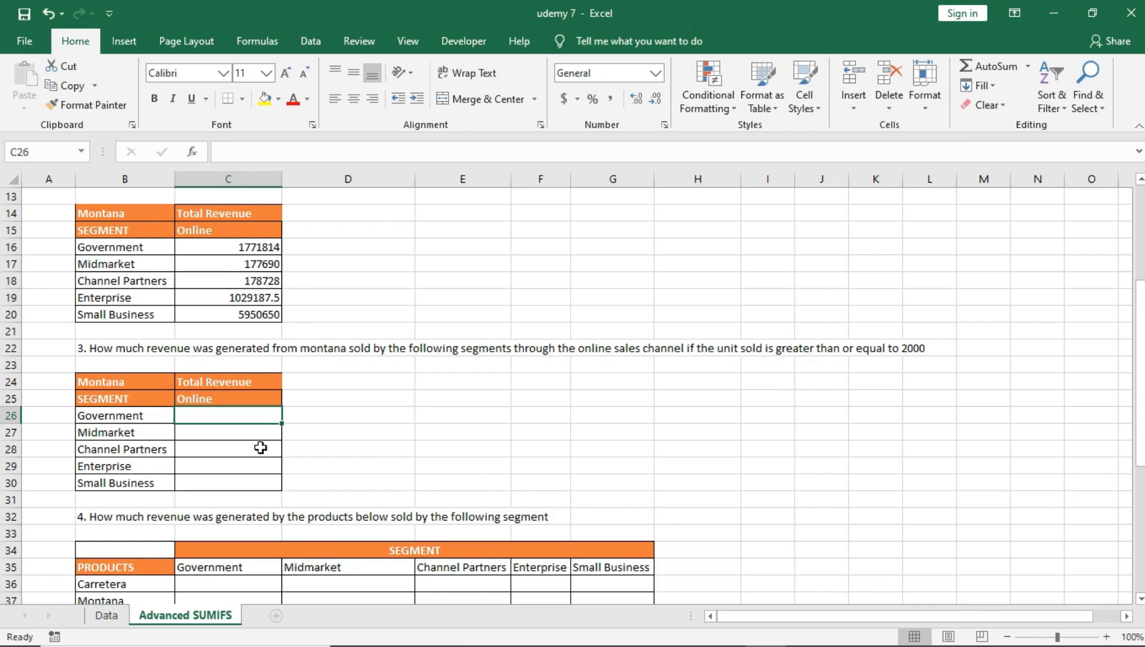
{"action": "double_click", "coordinate": [237, 414]}
{"action": "type", "text": "=SUMIFS"}
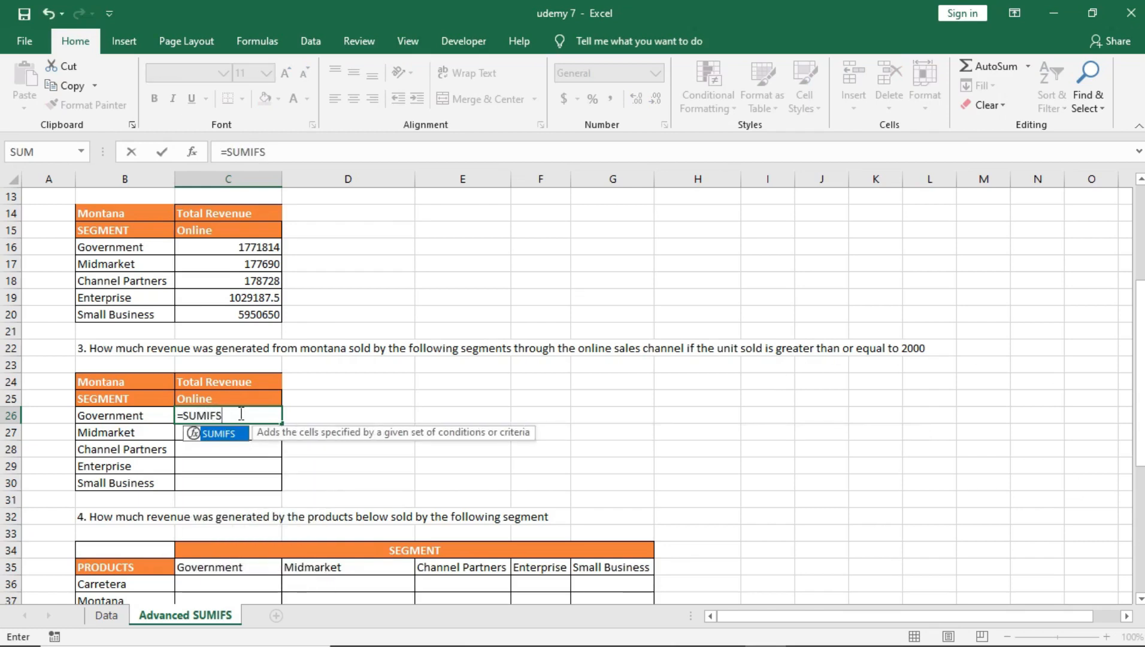
{"action": "type", "text": "("}
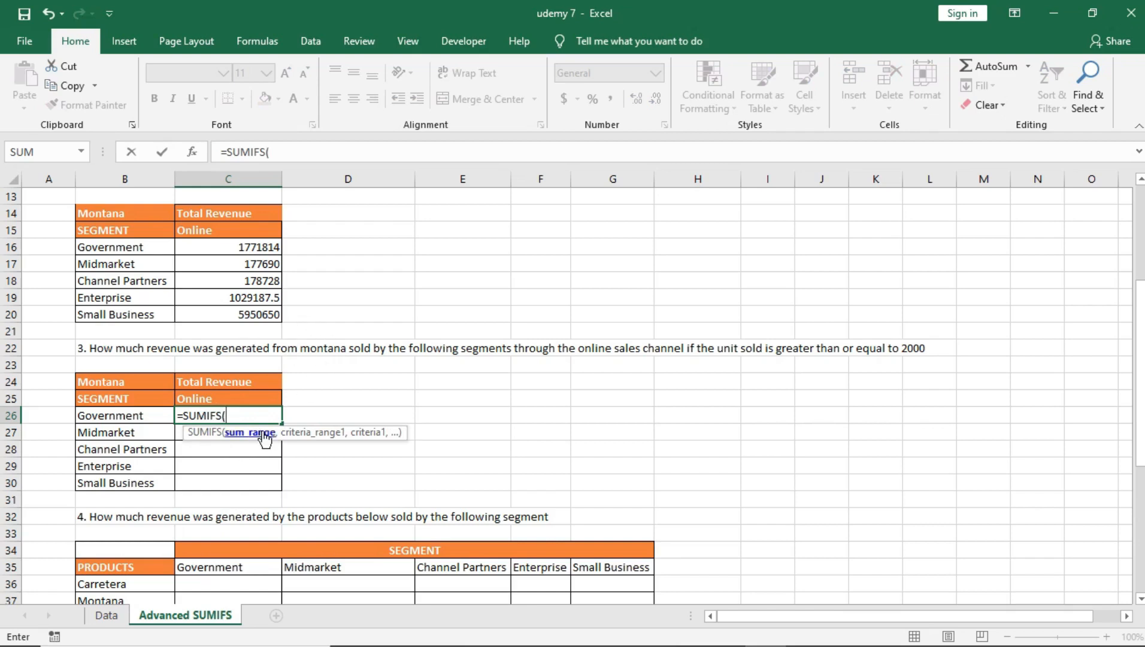
{"action": "left_click", "coordinate": [111, 617]}
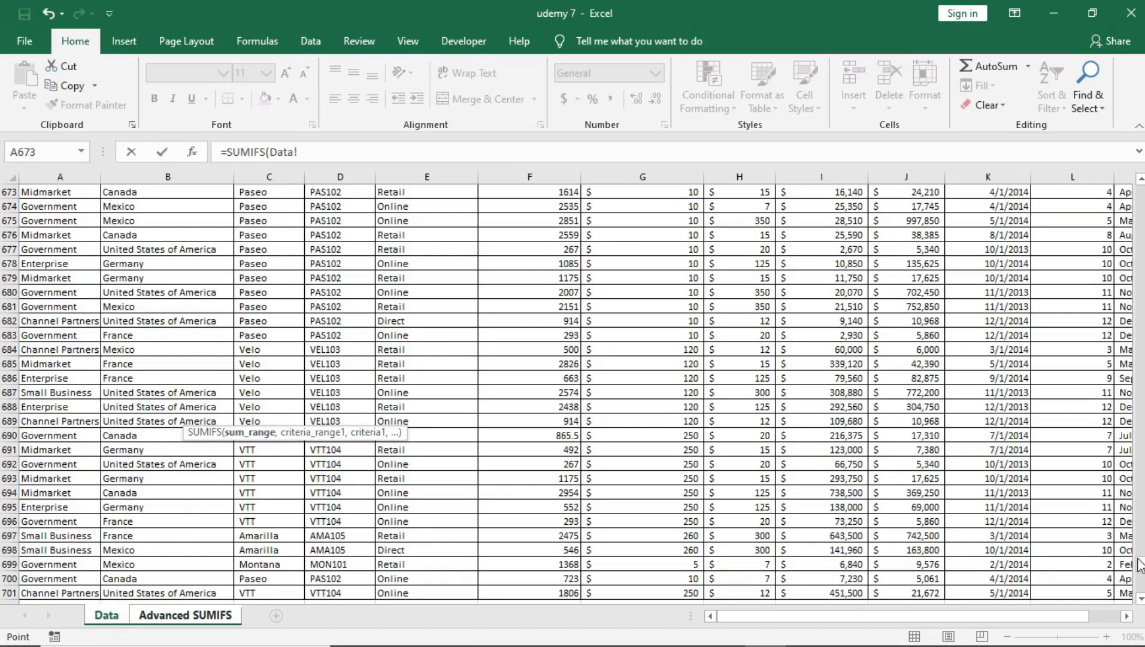
{"action": "scroll", "coordinate": [1138, 565], "scroll_direction": "up", "scroll_amount": 20}
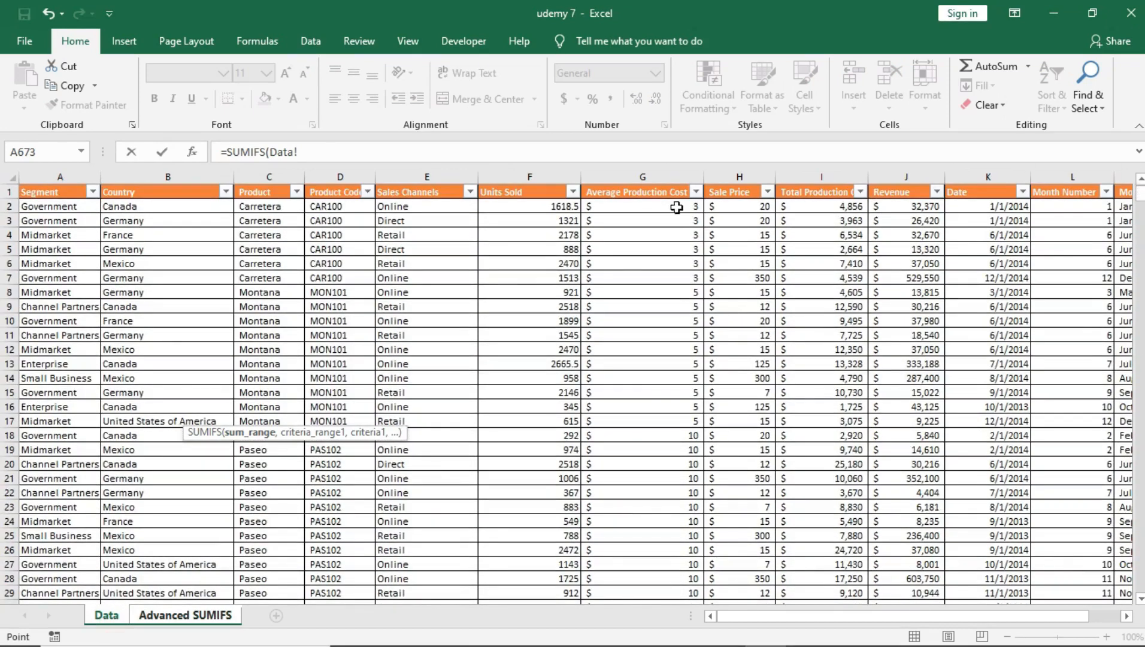
{"action": "left_click", "coordinate": [895, 202]}
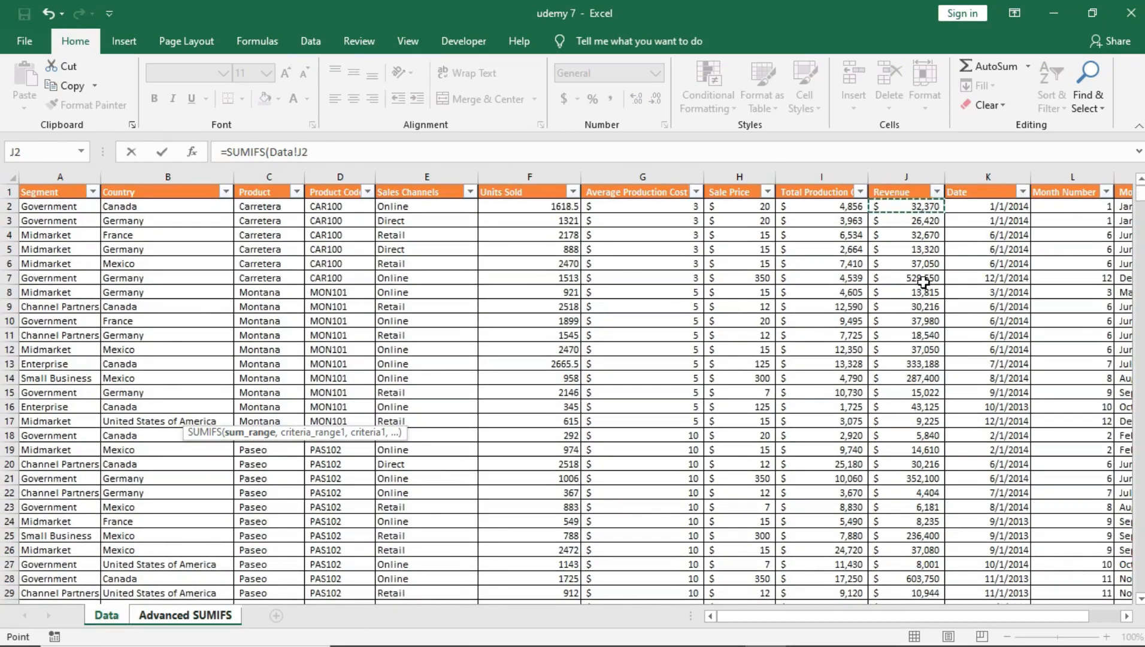
{"action": "key", "text": "ctrl+shift+Down"}
{"action": "left_click_drag", "start_coordinate": [333, 152], "coordinate": [300, 157]}
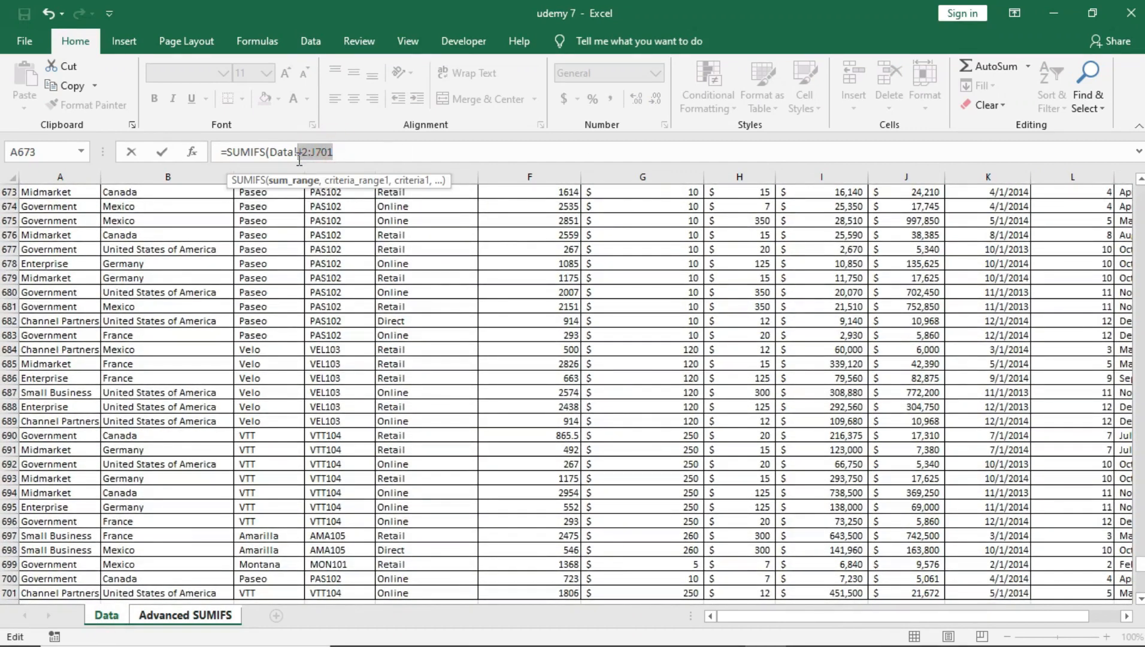
{"action": "key", "text": "F4"}
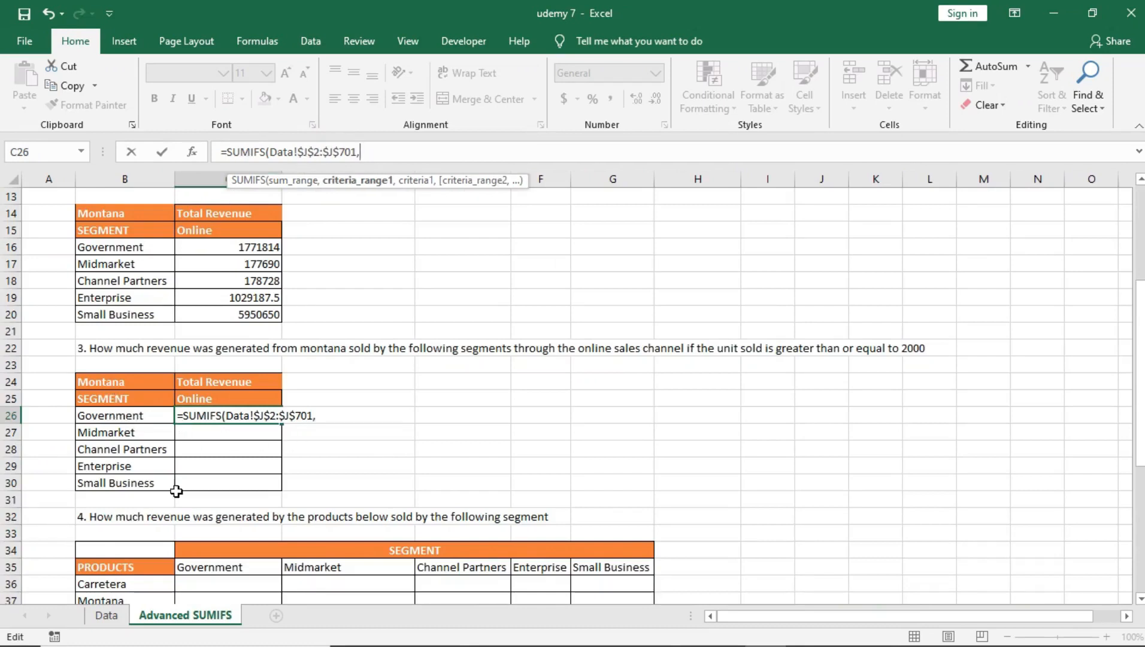
Step: Add the Data sheet's Product column, locked as Data!$C$2:$C$701, as the first criteria range in the C26 formula
{"action": "left_click", "coordinate": [106, 616]}
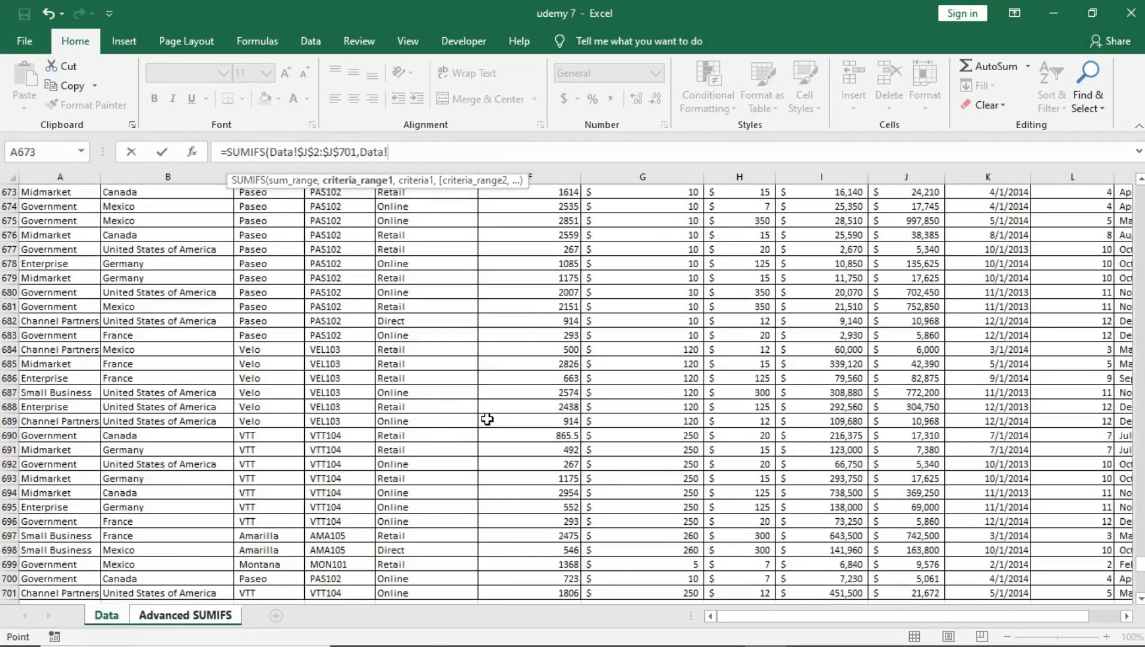
{"action": "left_click_drag", "start_coordinate": [1141, 572], "coordinate": [1141, 192]}
{"action": "left_click", "coordinate": [259, 202]}
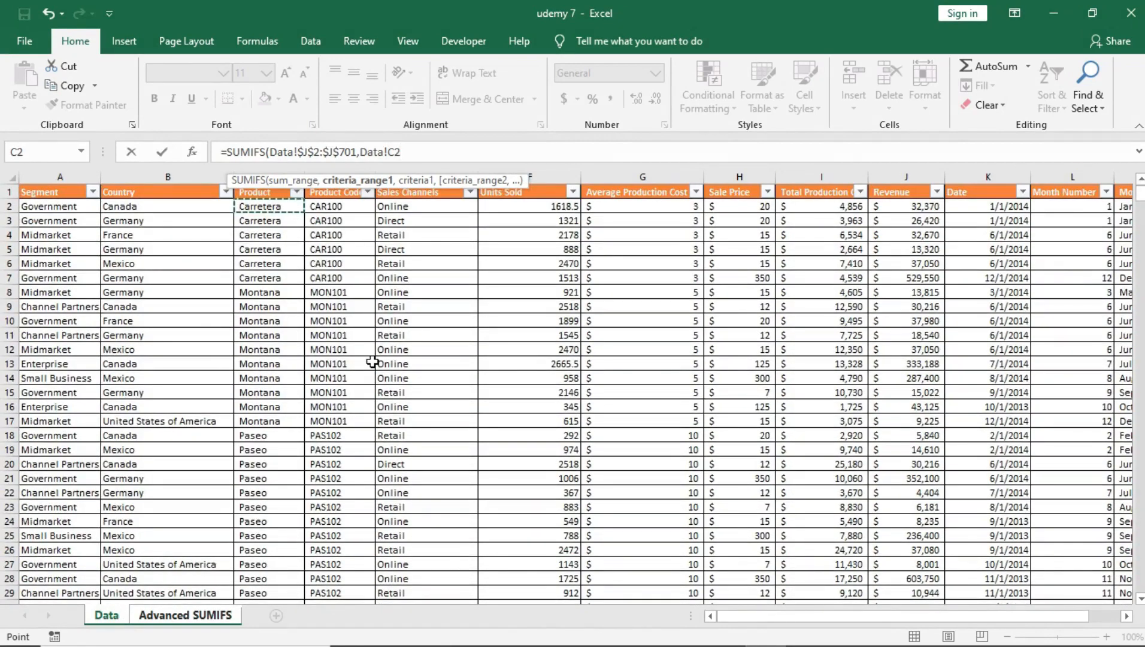
{"action": "key", "text": "ctrl+shift+Down"}
{"action": "left_click", "coordinate": [430, 150]}
{"action": "left_click_drag", "start_coordinate": [414, 147], "coordinate": [389, 153]}
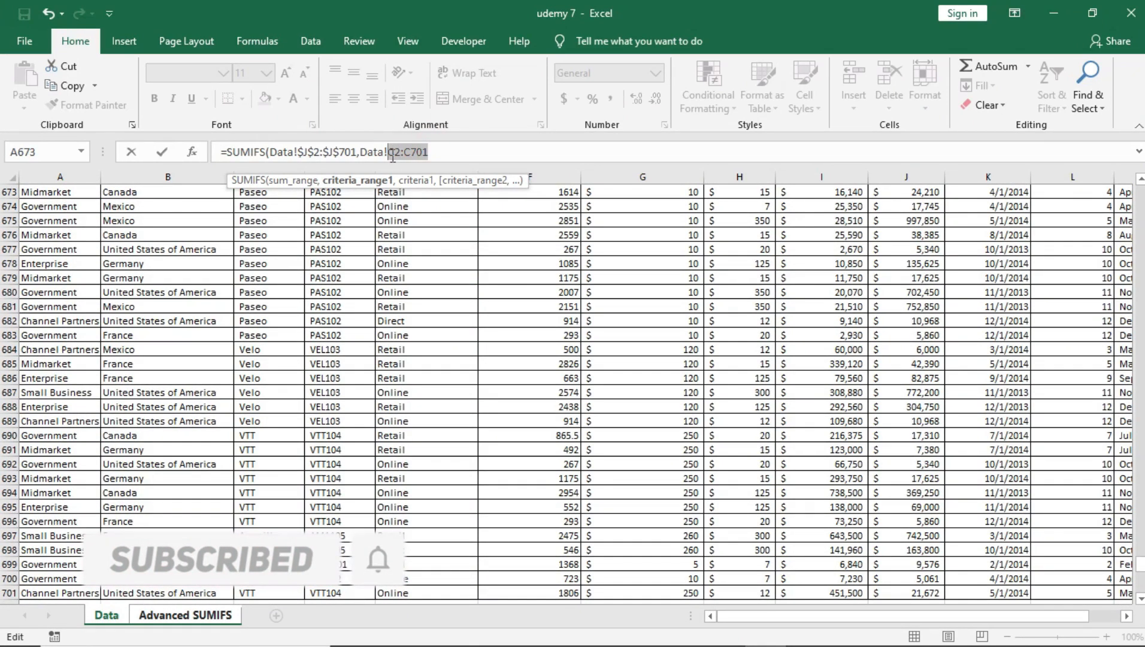
{"action": "key", "text": "F4"}
{"action": "type", "text": ","}
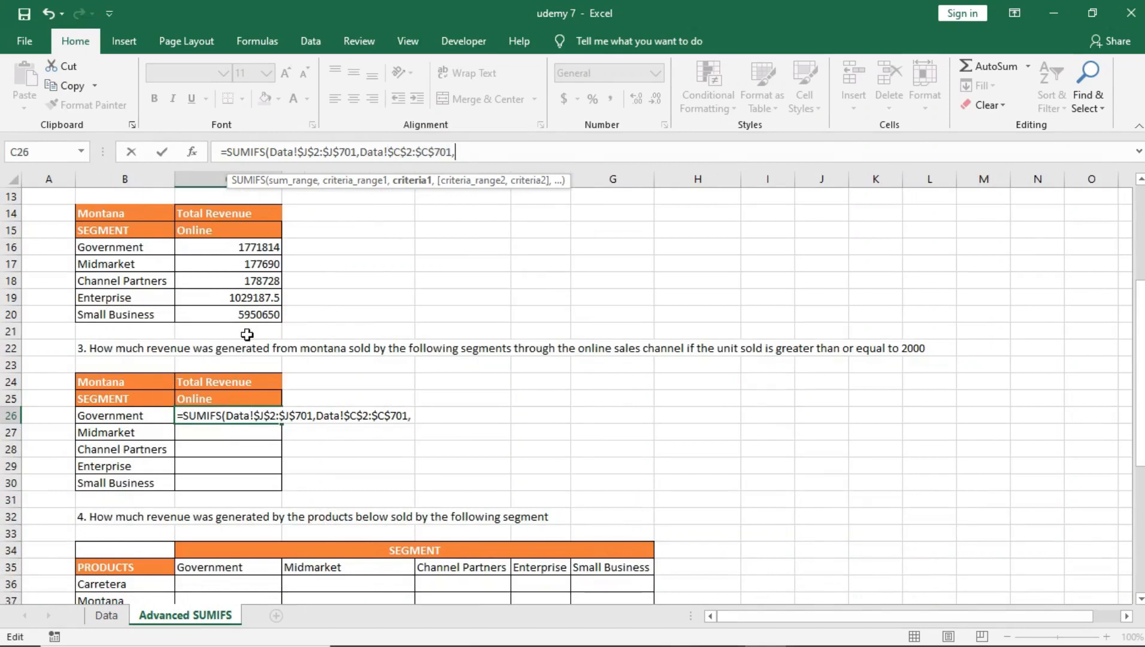
Step: Set the first criterion to the Montana header cell of question 3's table, locked as 'Advanced SUMIFS'!$B$24
{"action": "left_click", "coordinate": [125, 381]}
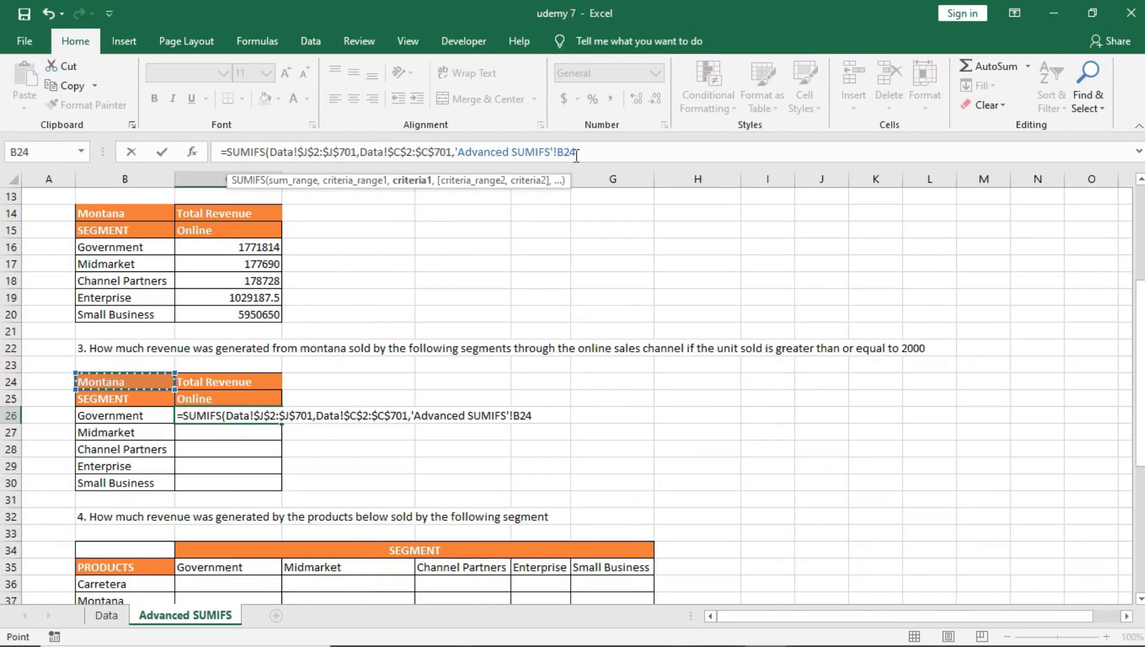
{"action": "left_click", "coordinate": [559, 153]}
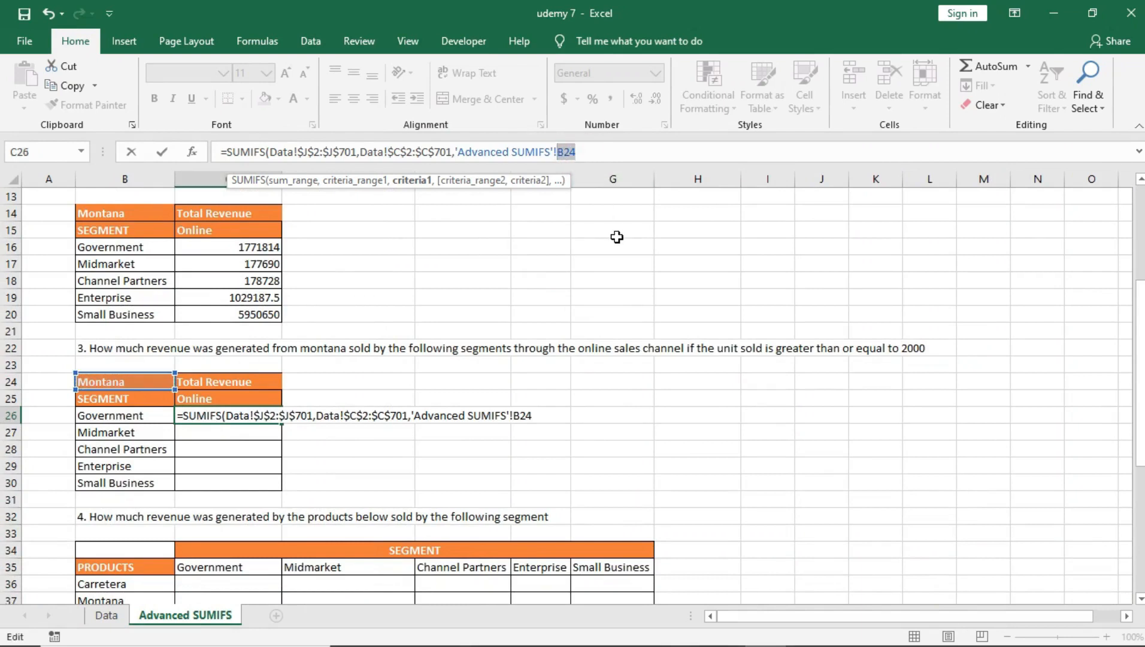
{"action": "key", "text": "F4"}
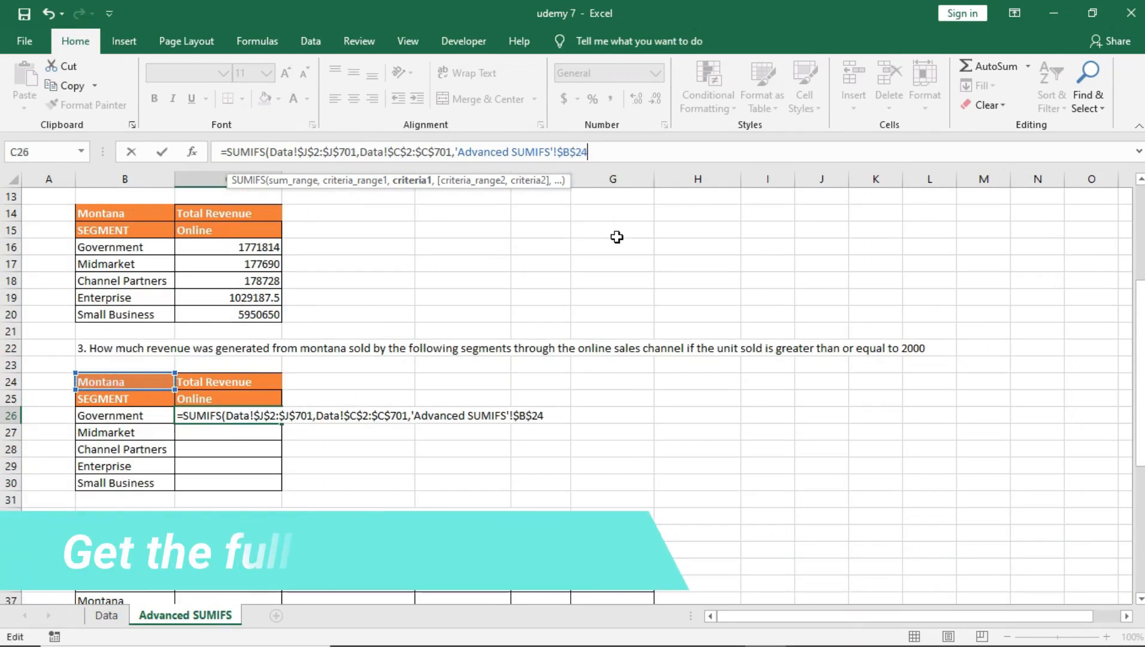
{"action": "type", "text": ","}
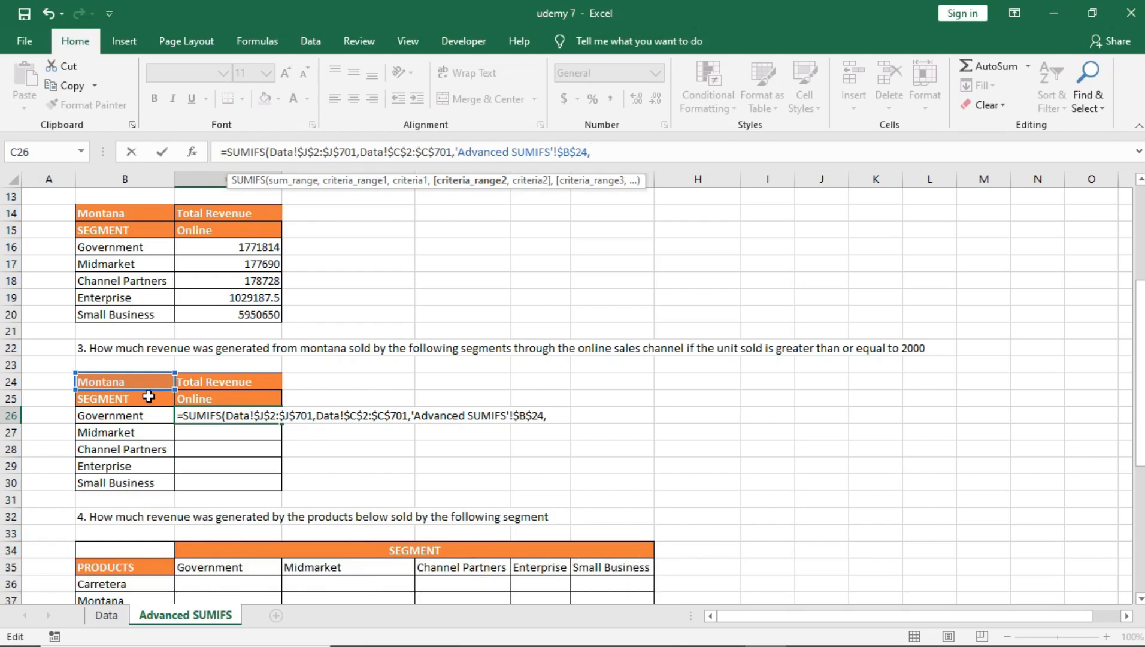
Step: Add the Segment column, locked as Data!$A$2:$A$701, as the second criteria range, with the Government label in B26 as its relative criterion
{"action": "left_click", "coordinate": [106, 615]}
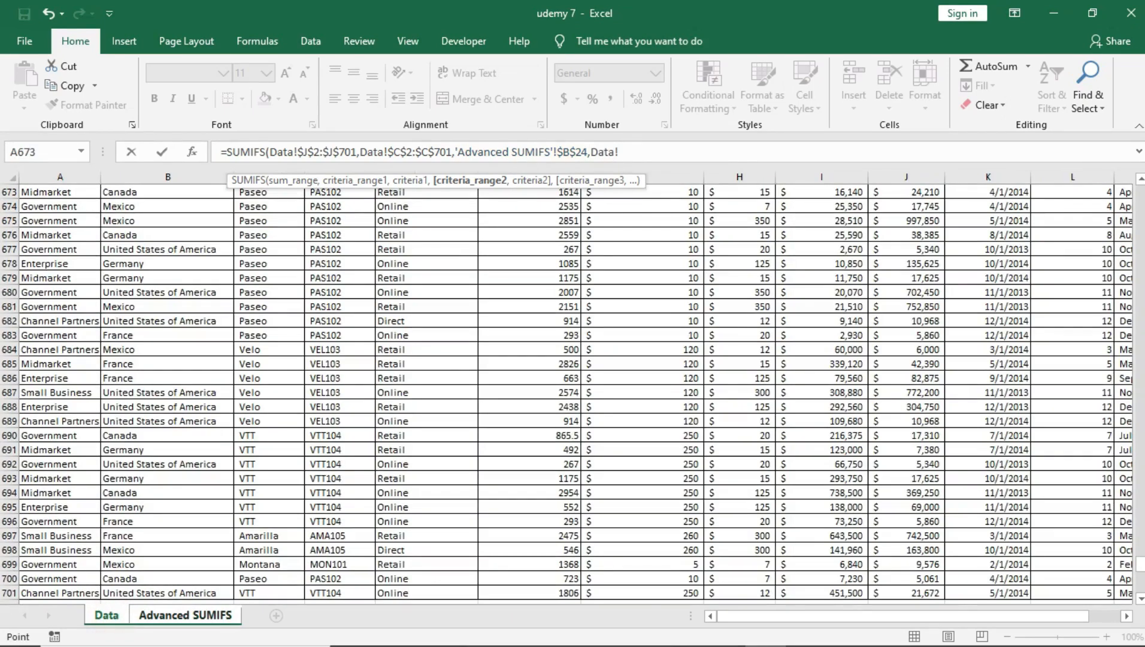
{"action": "left_click_drag", "start_coordinate": [1143, 570], "coordinate": [1143, 187]}
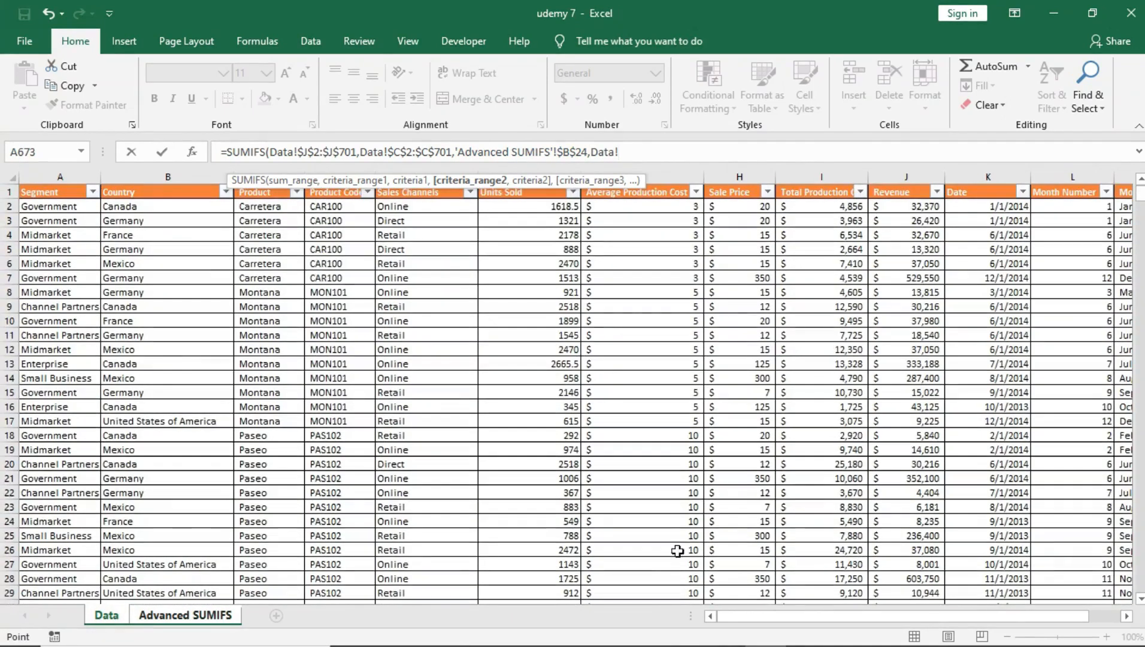
{"action": "left_click", "coordinate": [56, 206]}
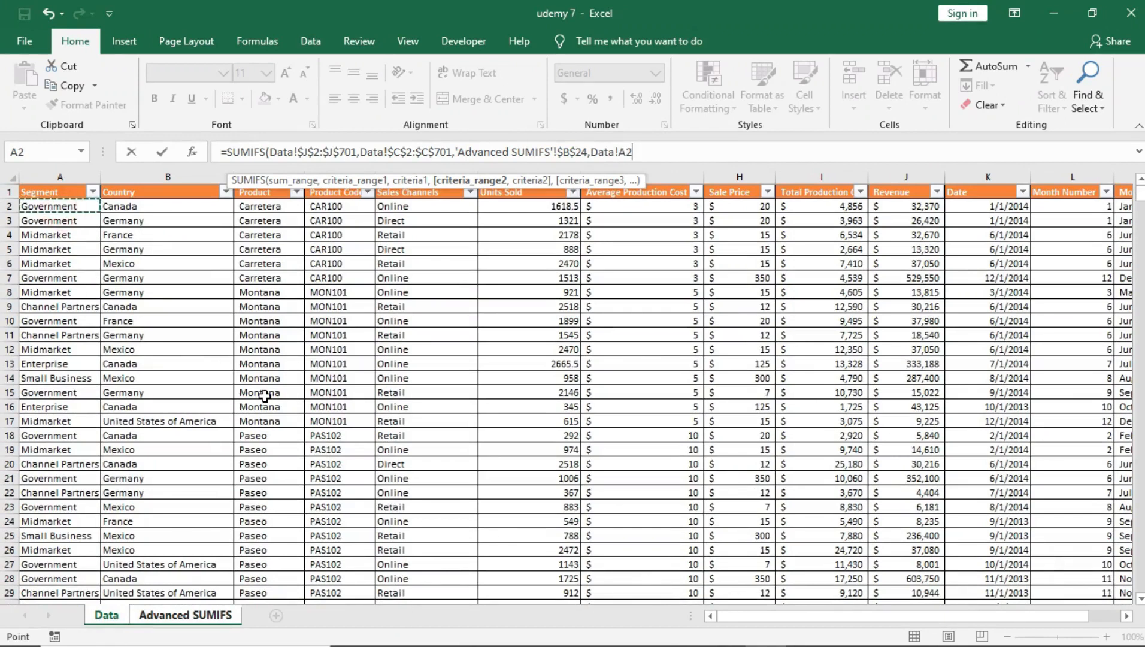
{"action": "key", "text": "ctrl+shift+Down"}
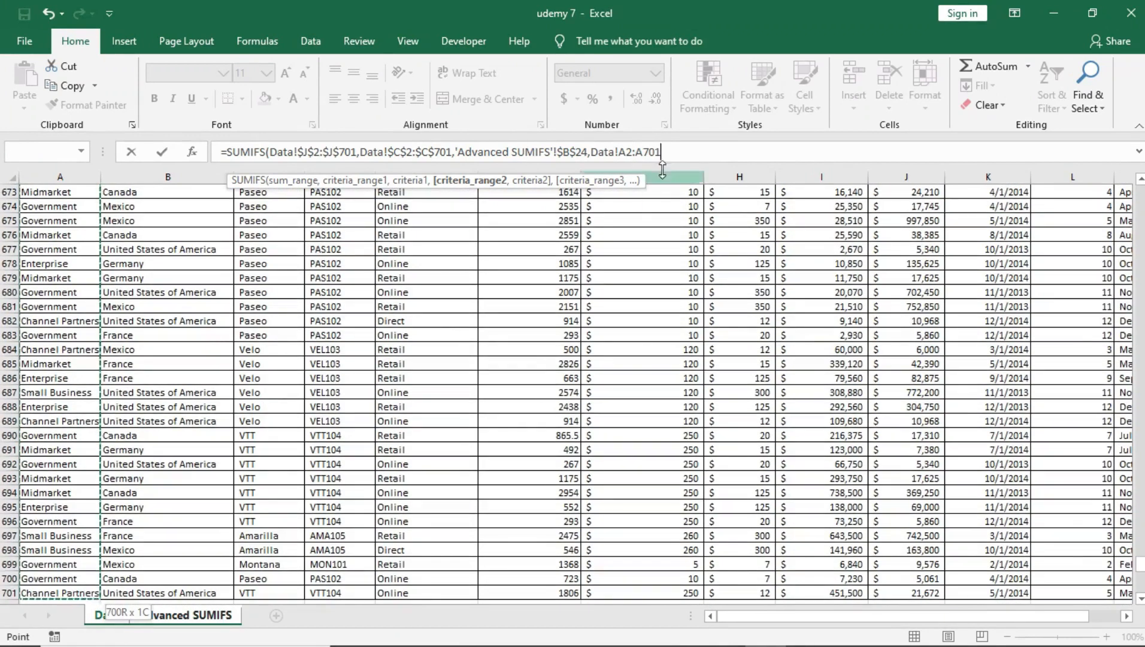
{"action": "double_click", "coordinate": [640, 152]}
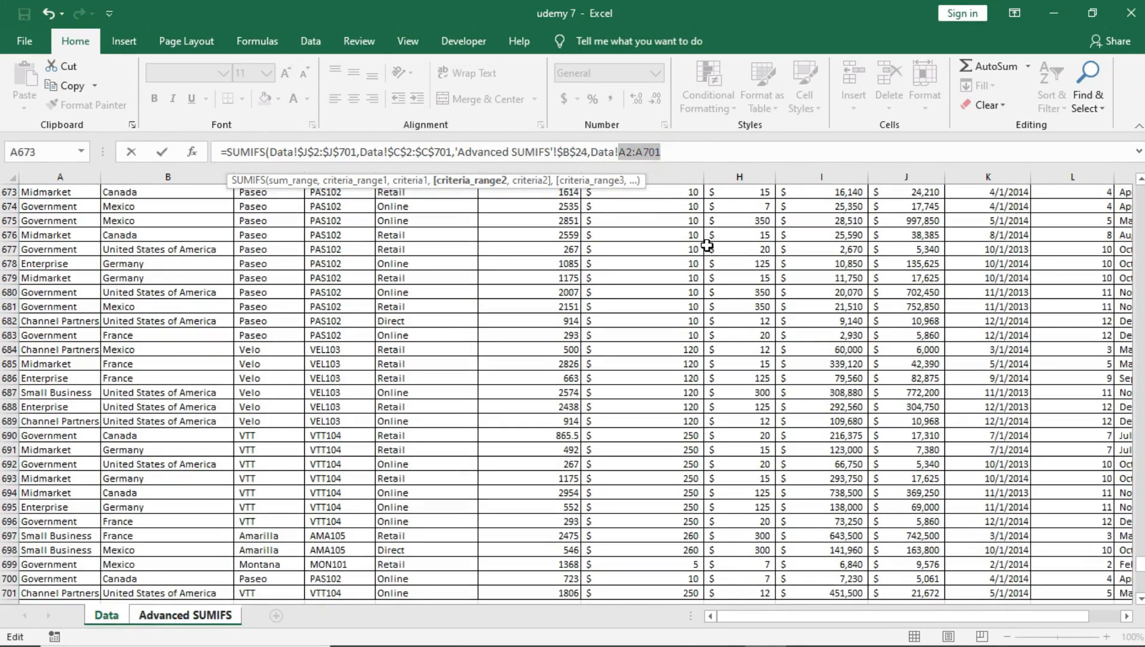
{"action": "key", "text": "F4"}
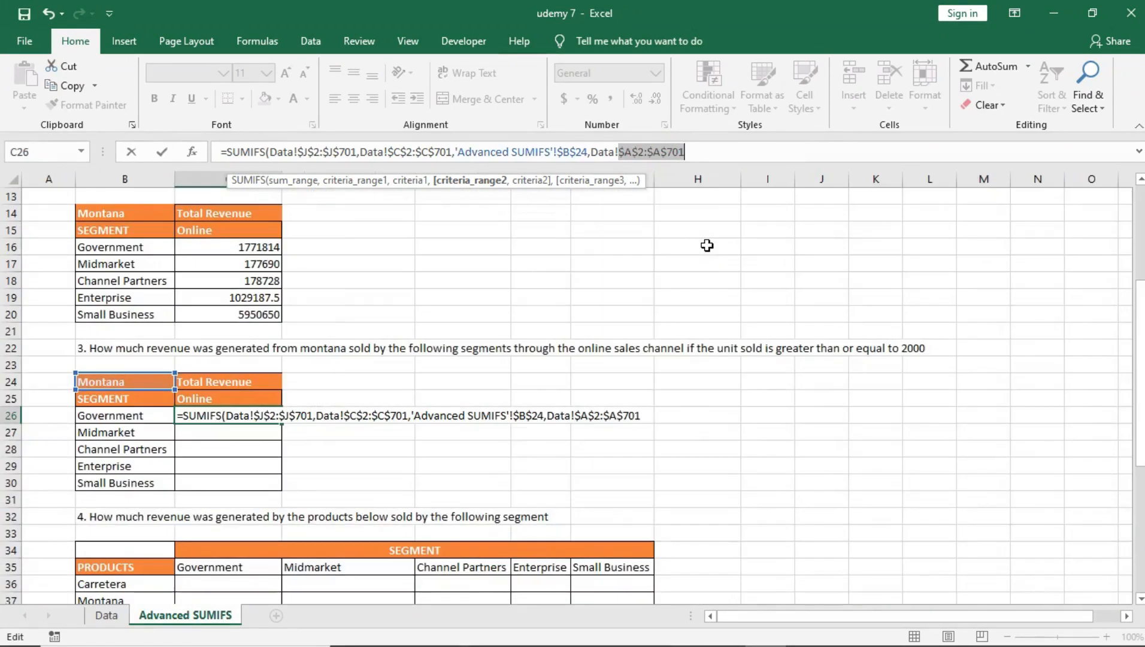
{"action": "key", "text": "Right"}
{"action": "type", "text": ","}
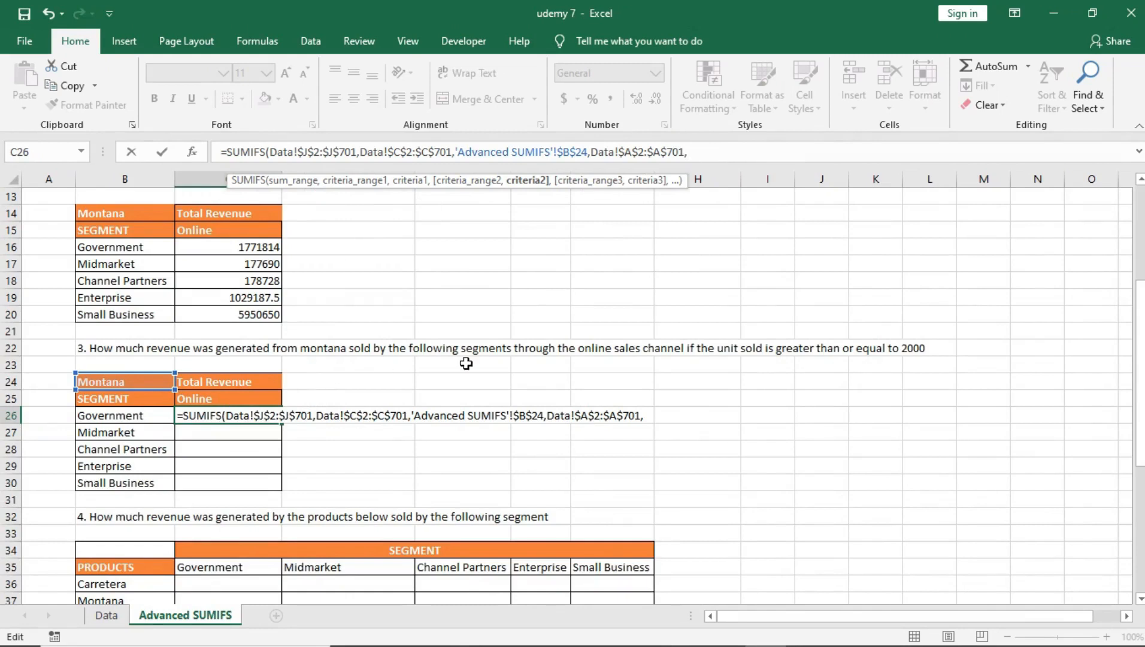
{"action": "left_click", "coordinate": [128, 416]}
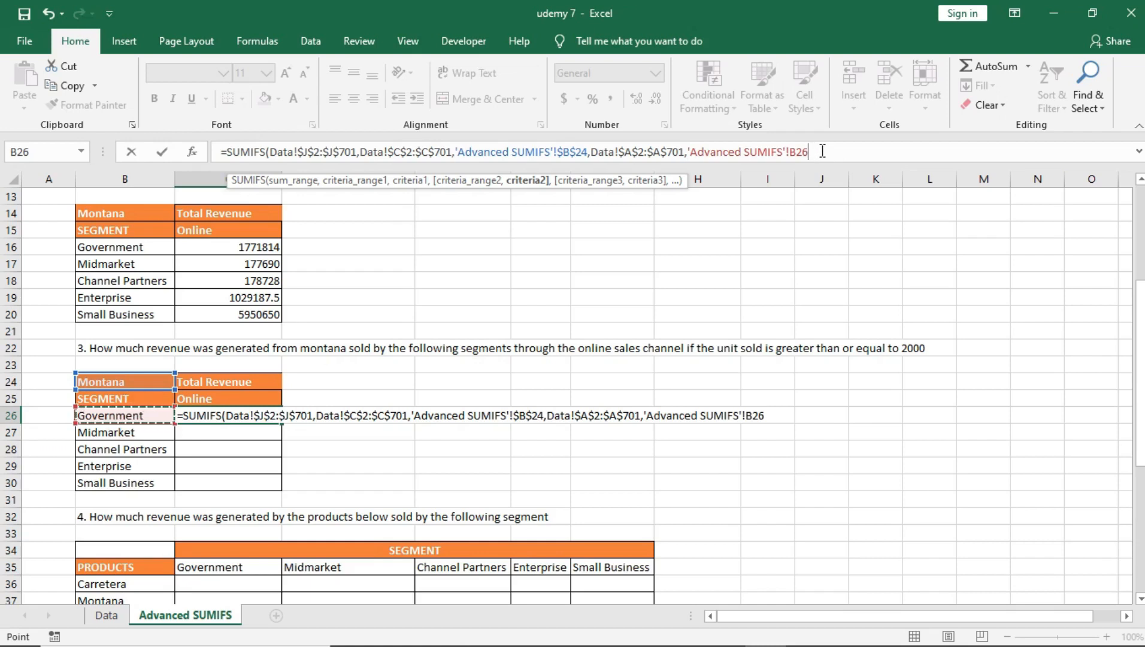
{"action": "type", "text": ","}
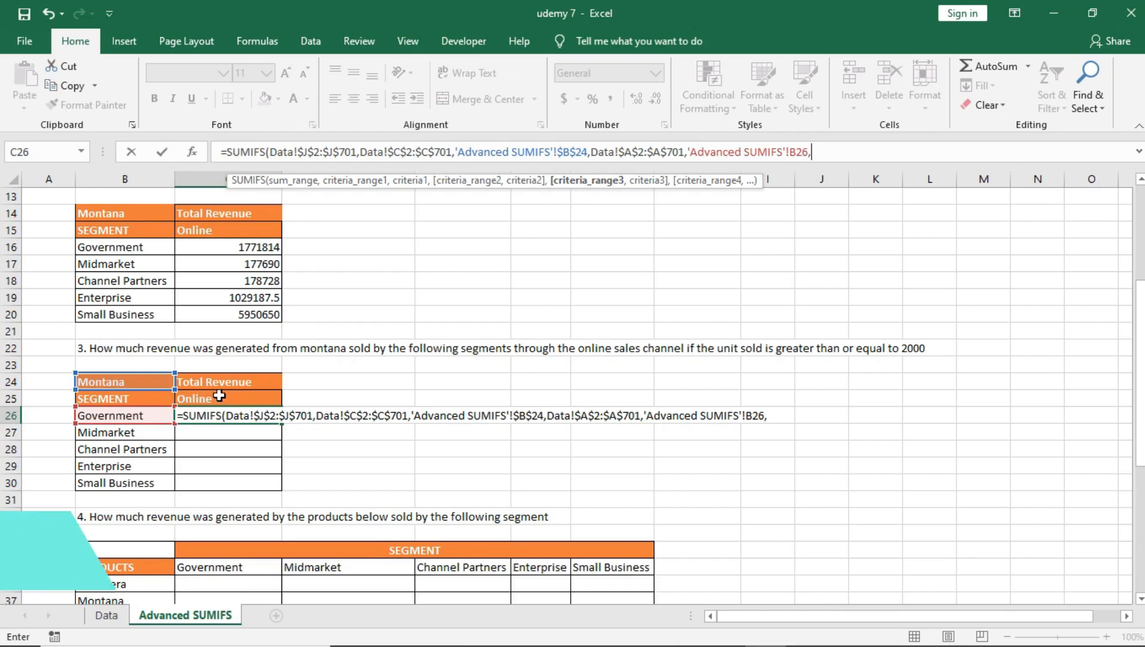
Step: Add the Sales Channels column, locked as Data!$E$2:$E$701, as the third criteria range in the C26 formula
{"action": "left_click", "coordinate": [111, 615]}
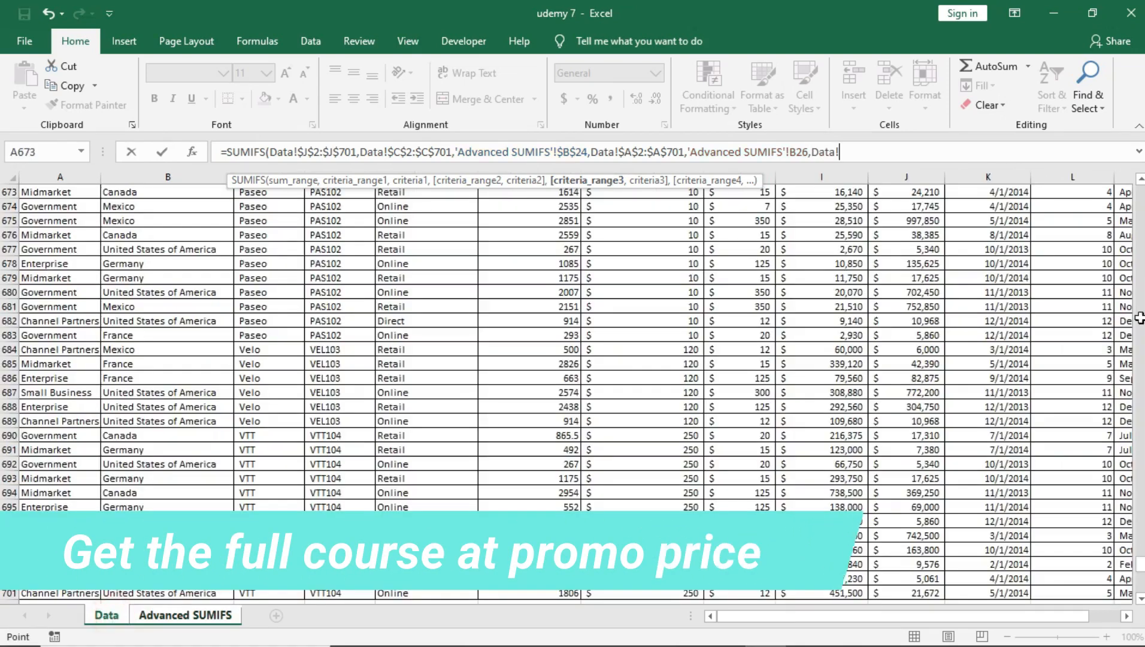
{"action": "left_click_drag", "start_coordinate": [1139, 569], "coordinate": [1139, 192]}
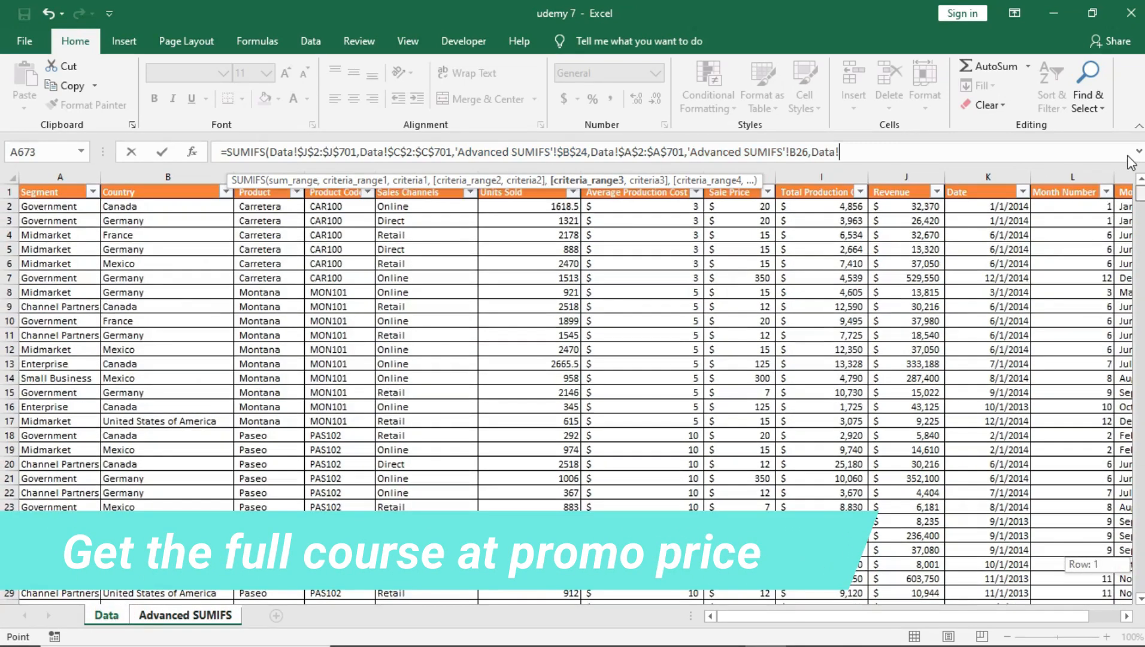
{"action": "left_click", "coordinate": [392, 205]}
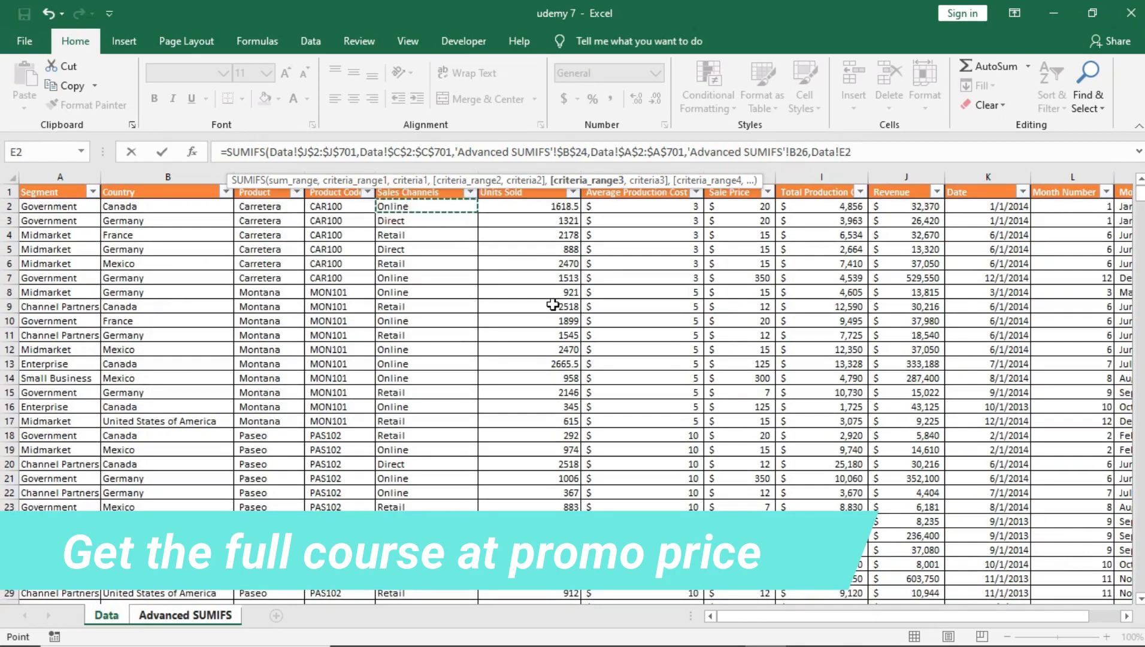
{"action": "key", "text": "ctrl+shift+Down"}
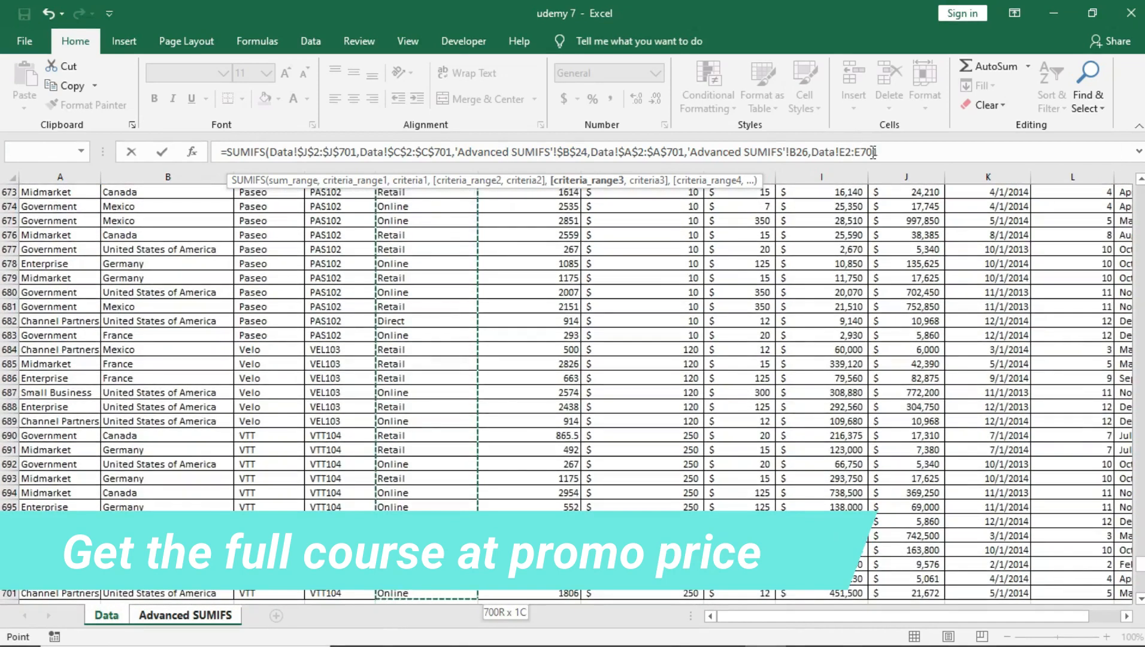
{"action": "left_click_drag", "start_coordinate": [879, 151], "coordinate": [839, 153]}
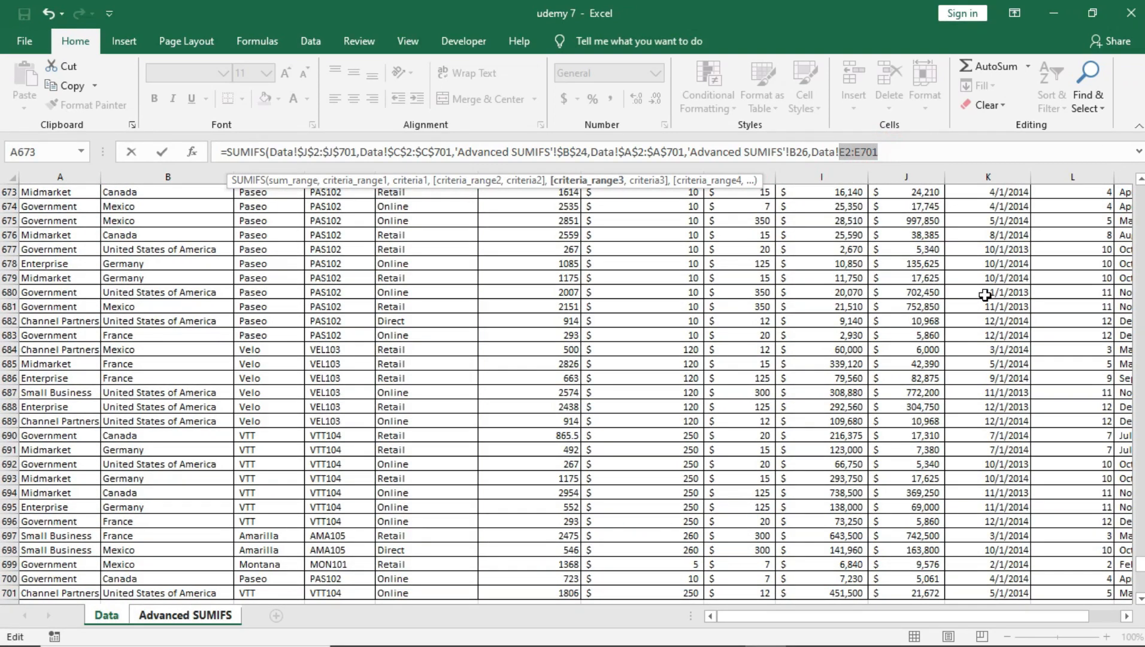
{"action": "key", "text": "F4"}
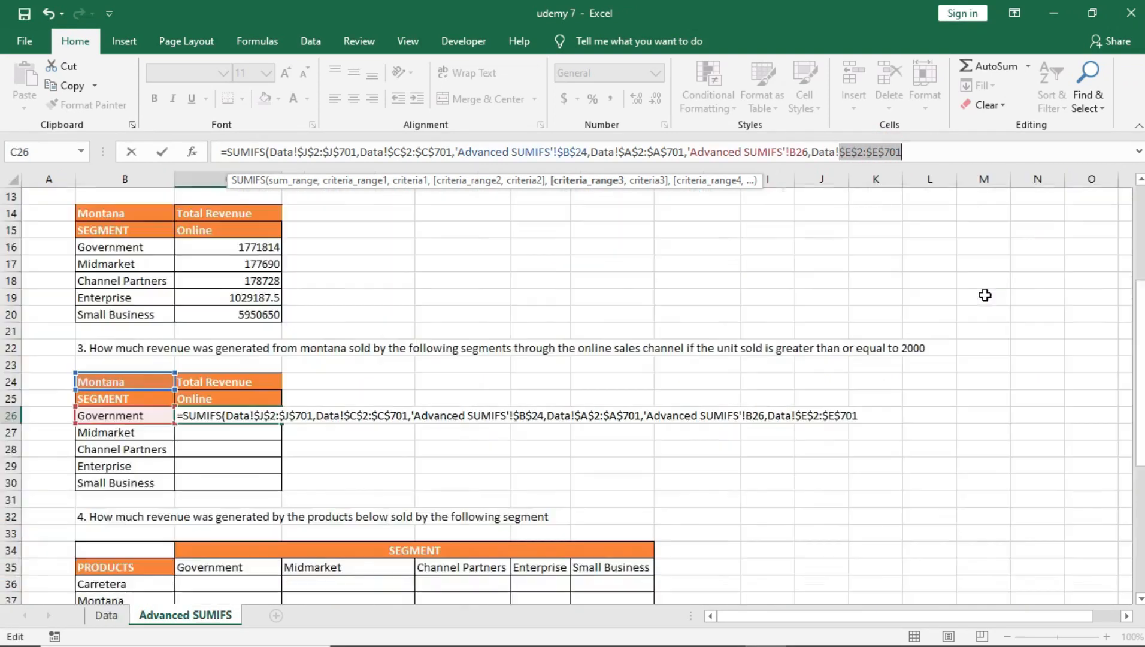
{"action": "key", "text": "Right"}
{"action": "type", "text": ","}
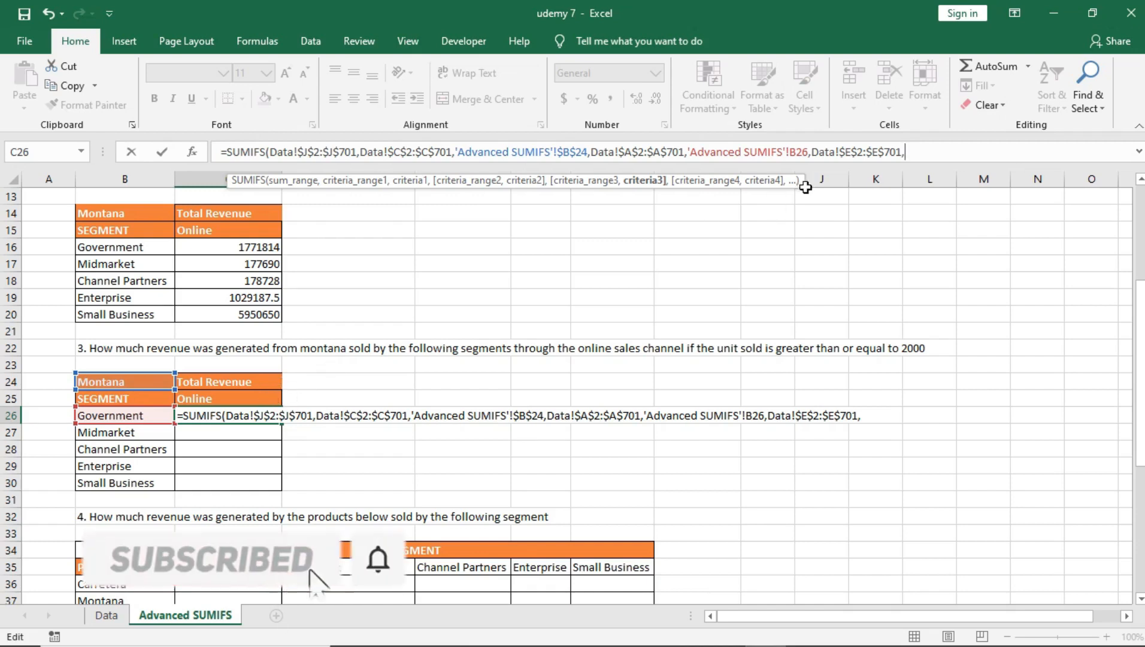
Step: Set the third criterion to the Online header of question 3's table, locked as 'Advanced SUMIFS'!$C$25
{"action": "left_click", "coordinate": [921, 153]}
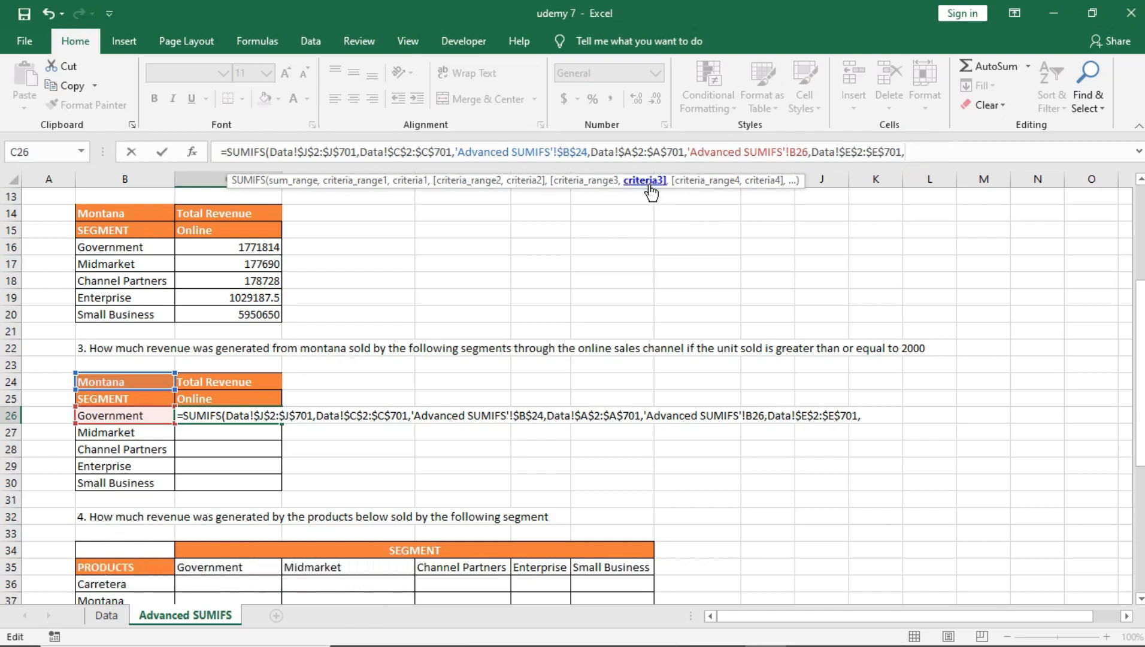
{"action": "left_click", "coordinate": [219, 399]}
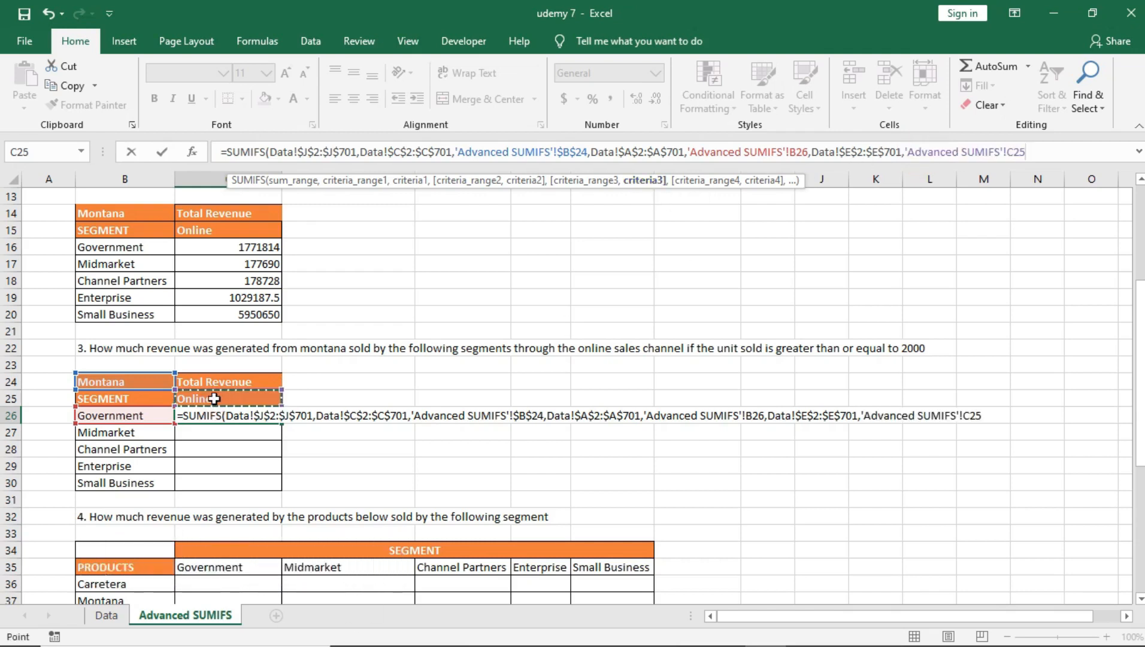
{"action": "left_click_drag", "start_coordinate": [1025, 152], "coordinate": [1009, 153]}
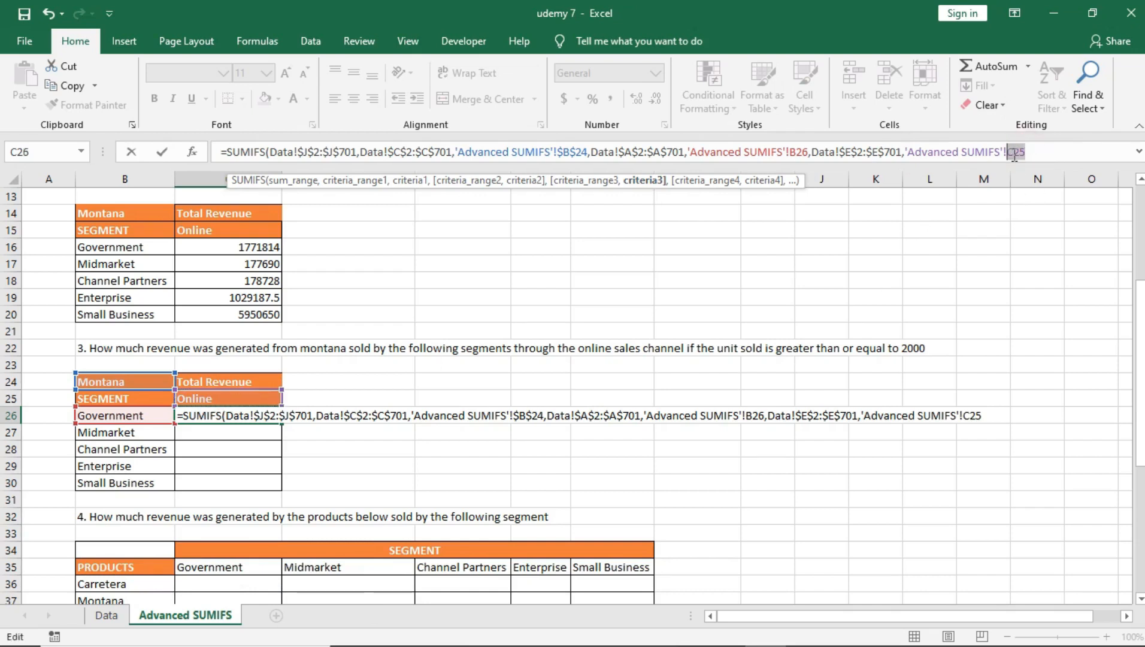
{"action": "key", "text": "F4"}
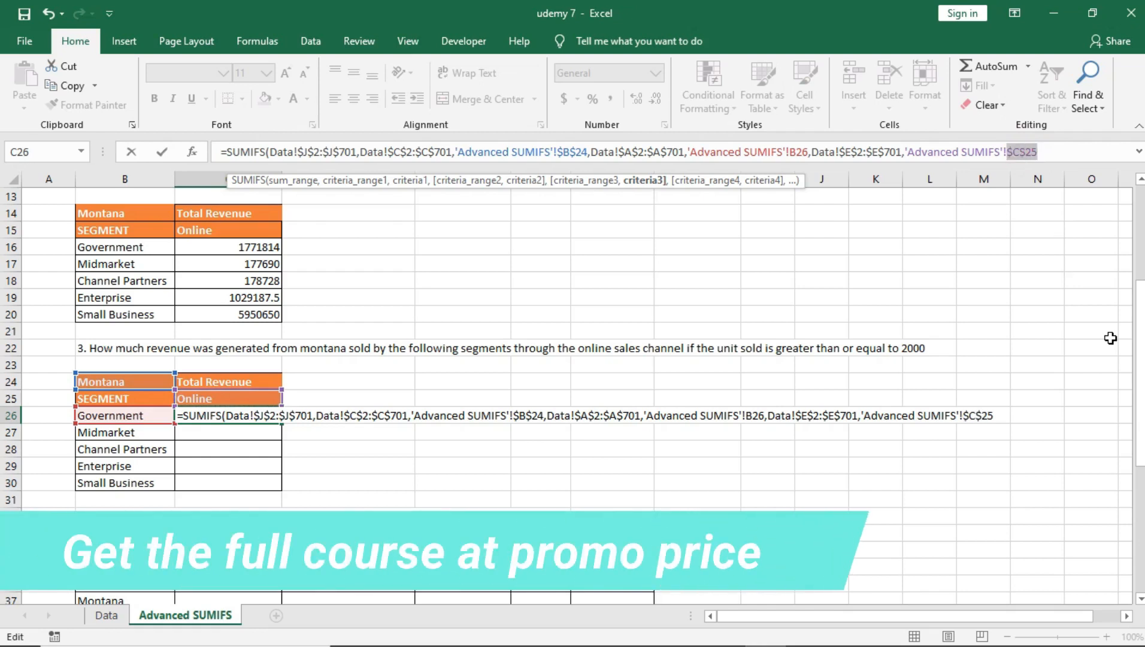
{"action": "key", "text": "Right"}
{"action": "type", "text": ","}
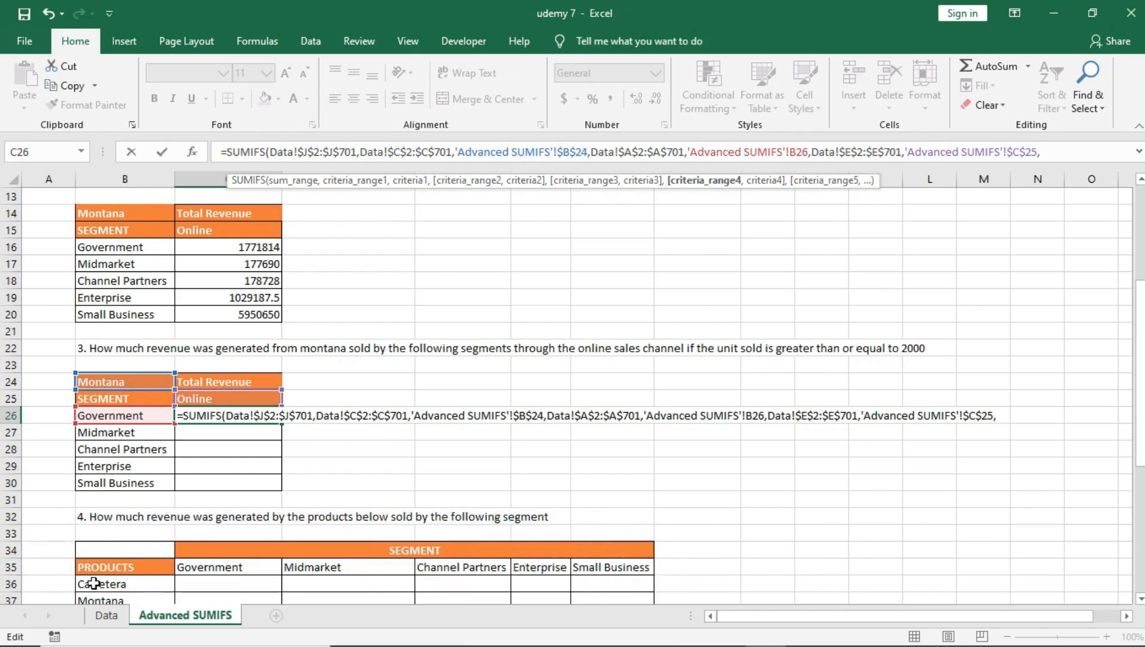
Step: Add the Data sheet's Units Sold column, locked as Data!$F$2:$F$701, as the fourth criteria range in the C26 formula
{"action": "left_click", "coordinate": [107, 615]}
{"action": "left_click_drag", "start_coordinate": [1141, 565], "coordinate": [1141, 189]}
{"action": "left_click", "coordinate": [535, 205]}
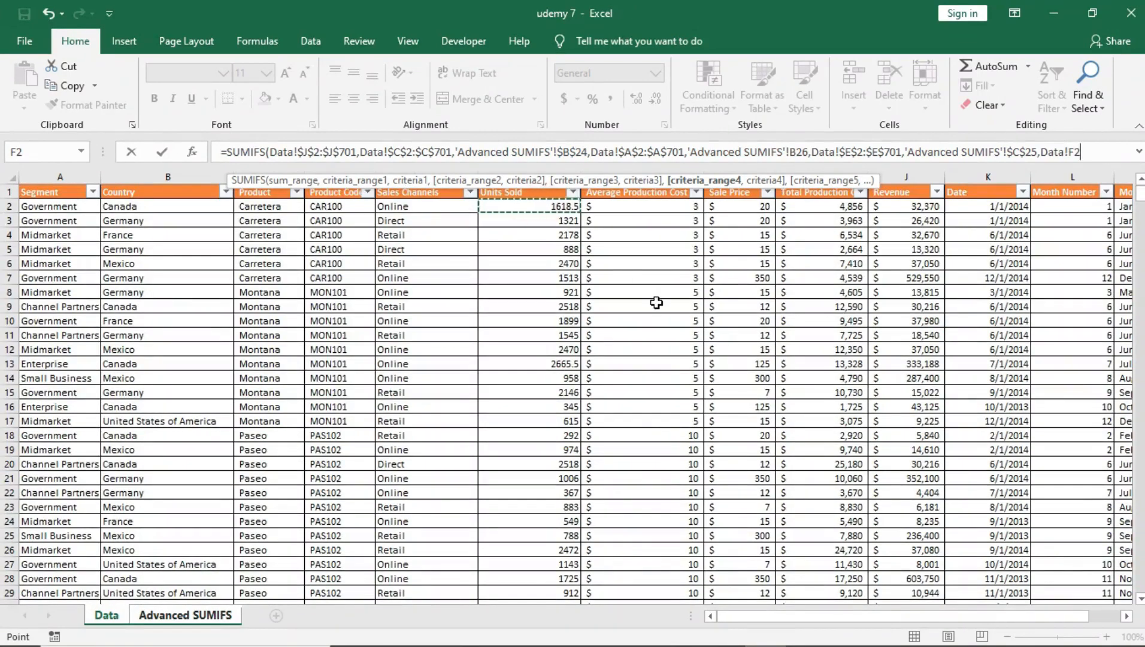
{"action": "key", "text": "ctrl+shift+Down"}
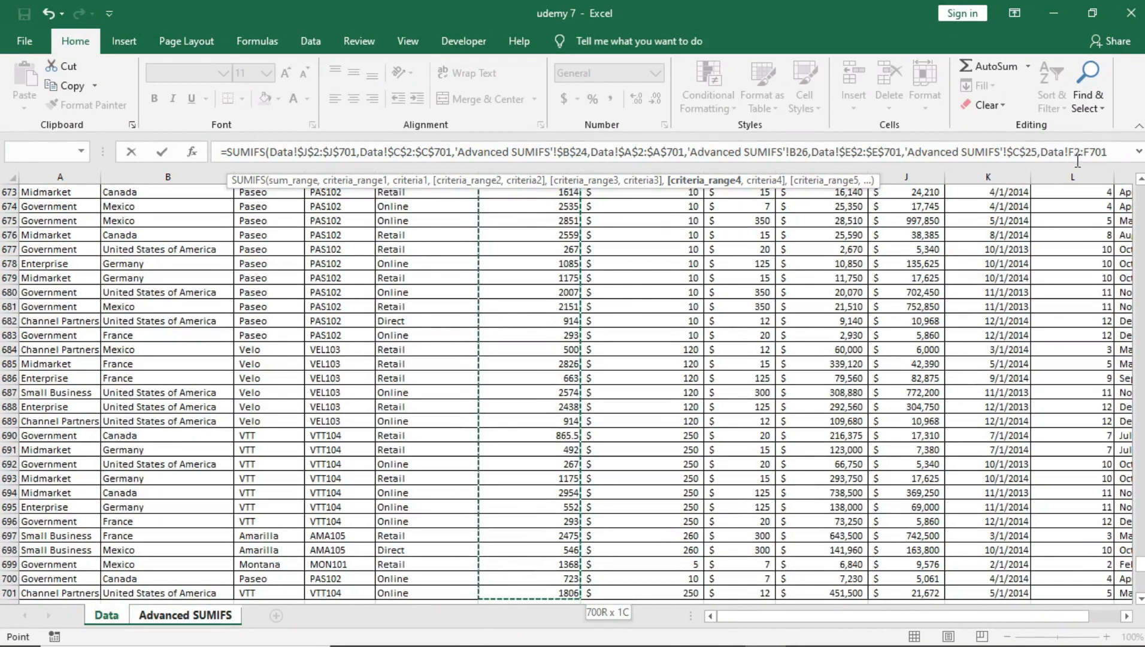
{"action": "left_click_drag", "start_coordinate": [1107, 152], "coordinate": [1068, 153]}
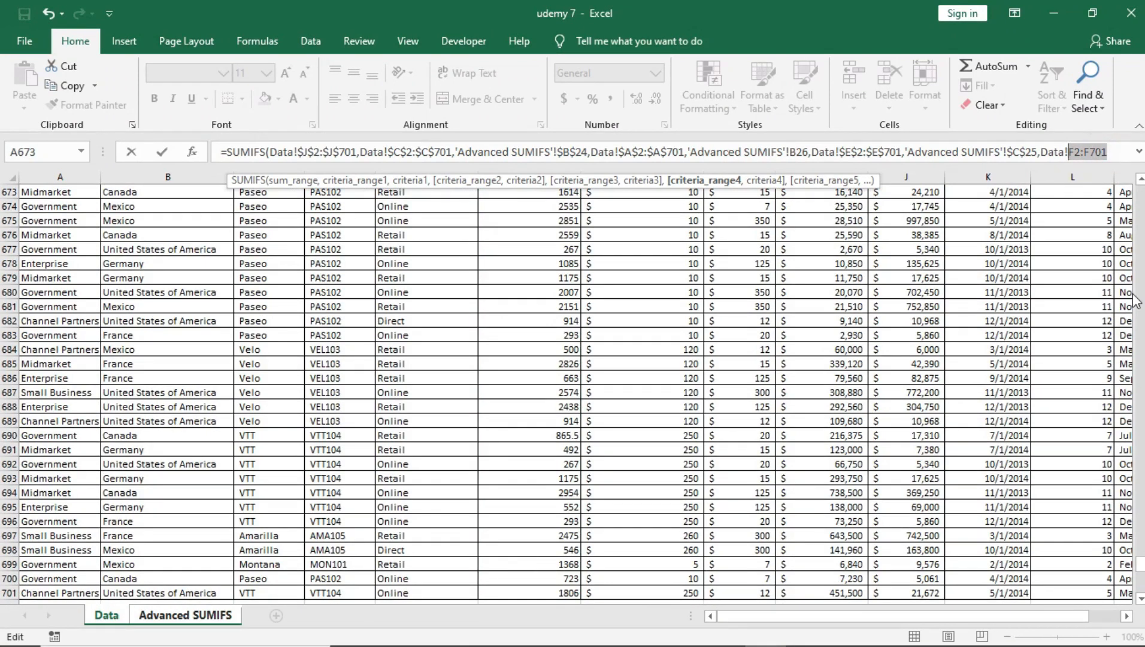
{"action": "key", "text": "F4"}
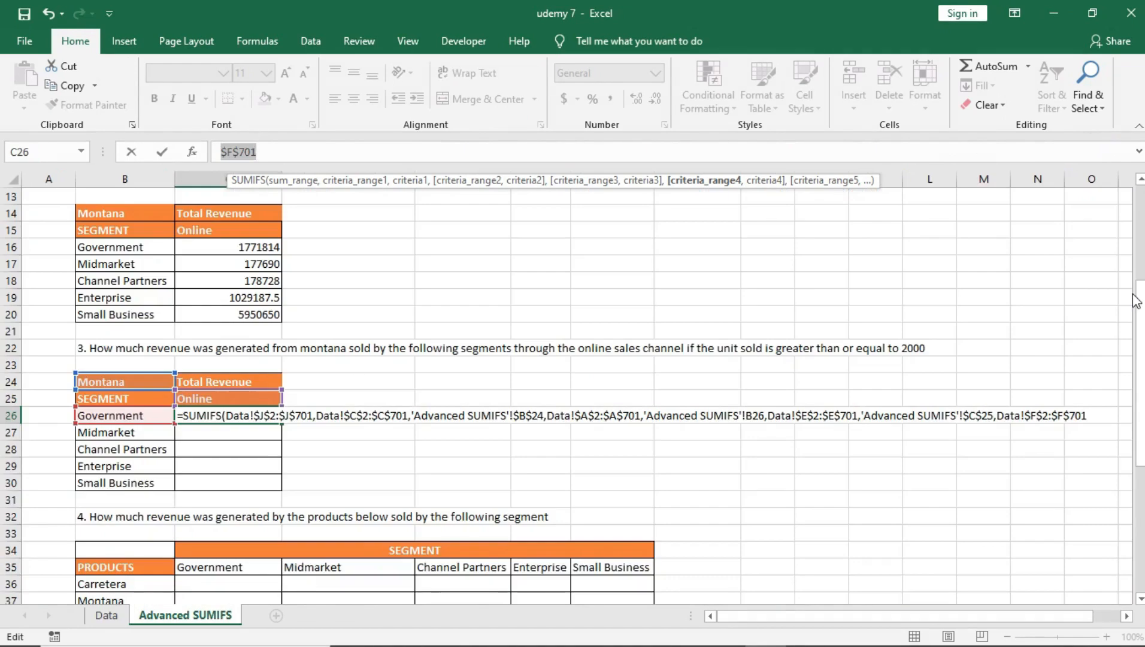
{"action": "key", "text": "End"}
{"action": "type", "text": ","}
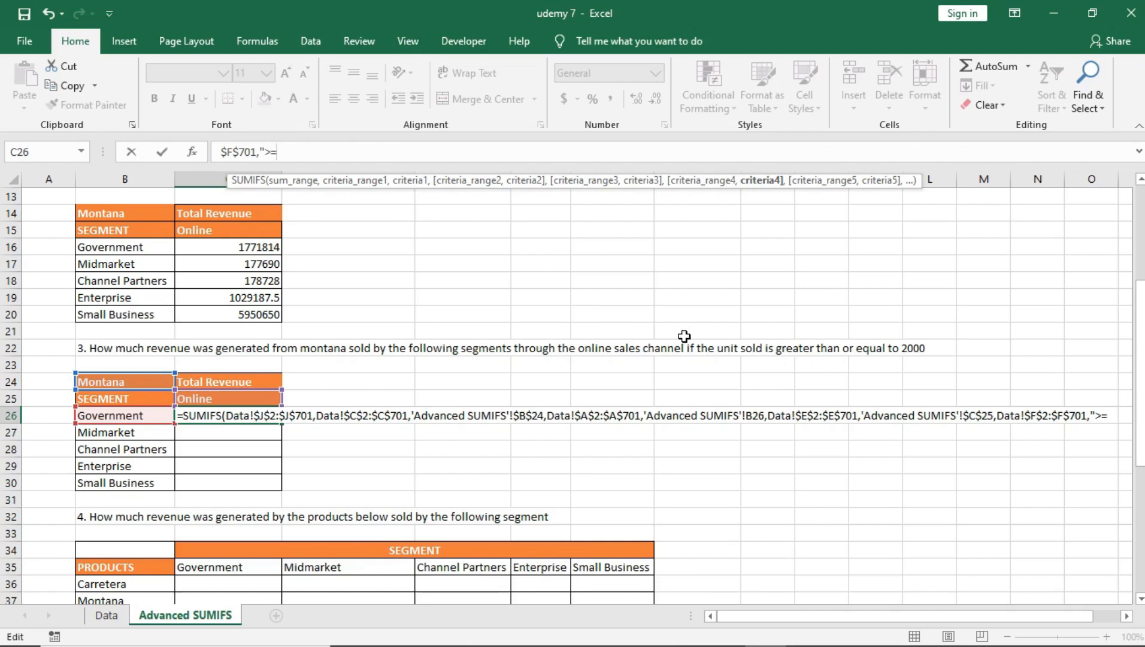
Step: Complete the C26 formula with ">=2000" as the fourth criterion and expand the formula bar to show it in full
{"action": "type", "text": "000\""}
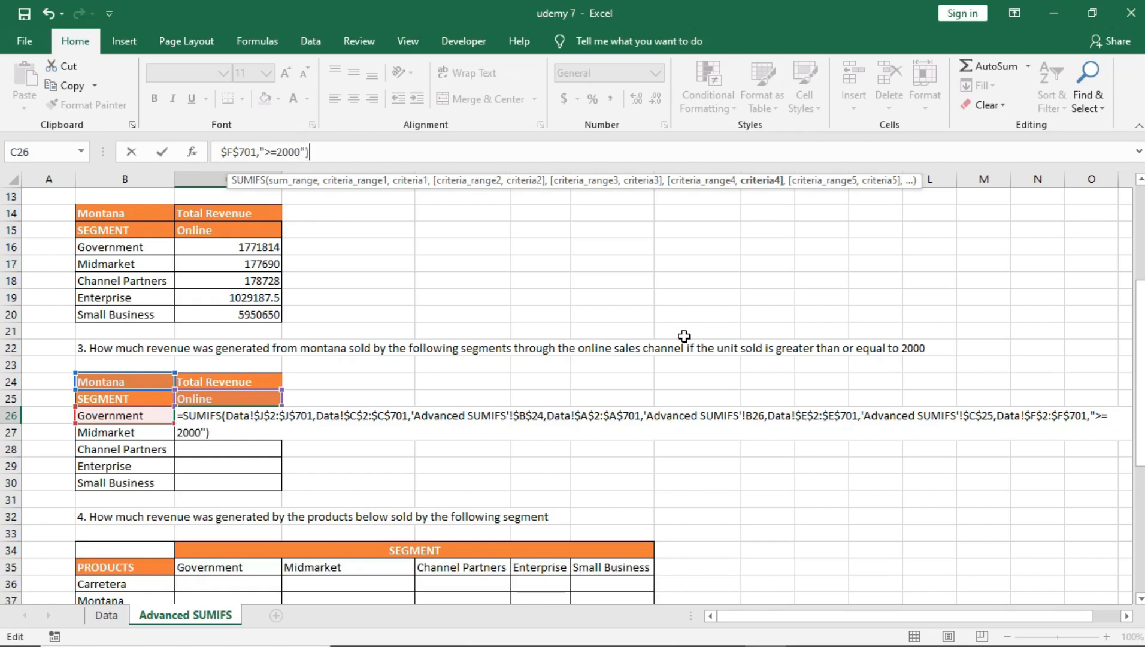
{"action": "key", "text": "Return"}
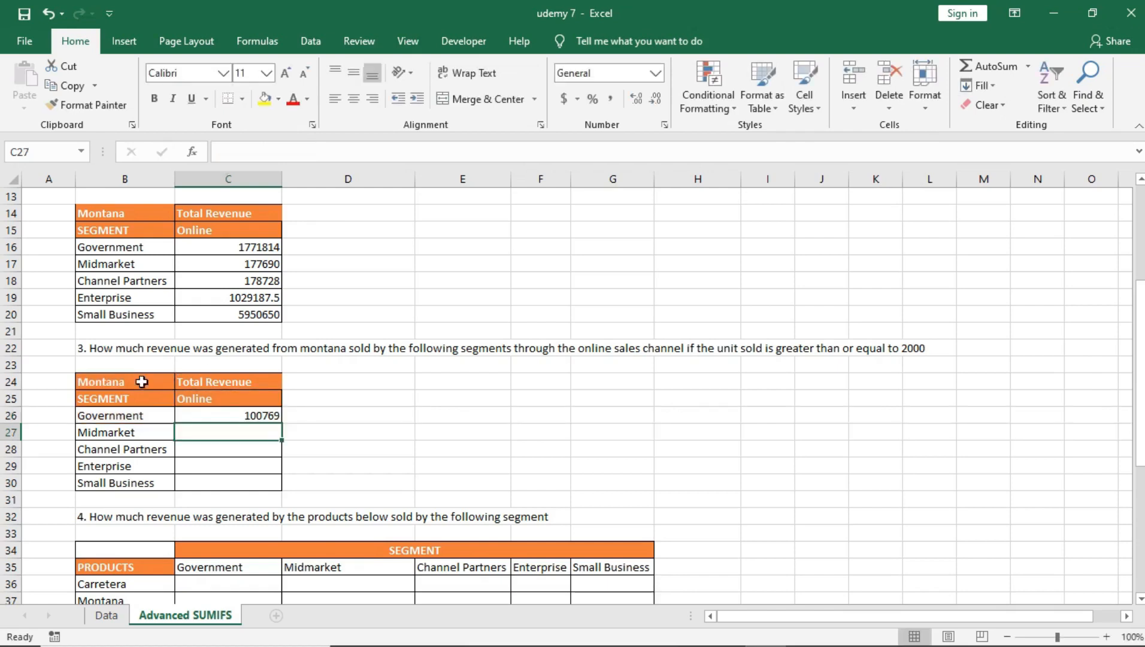
{"action": "left_click", "coordinate": [238, 415]}
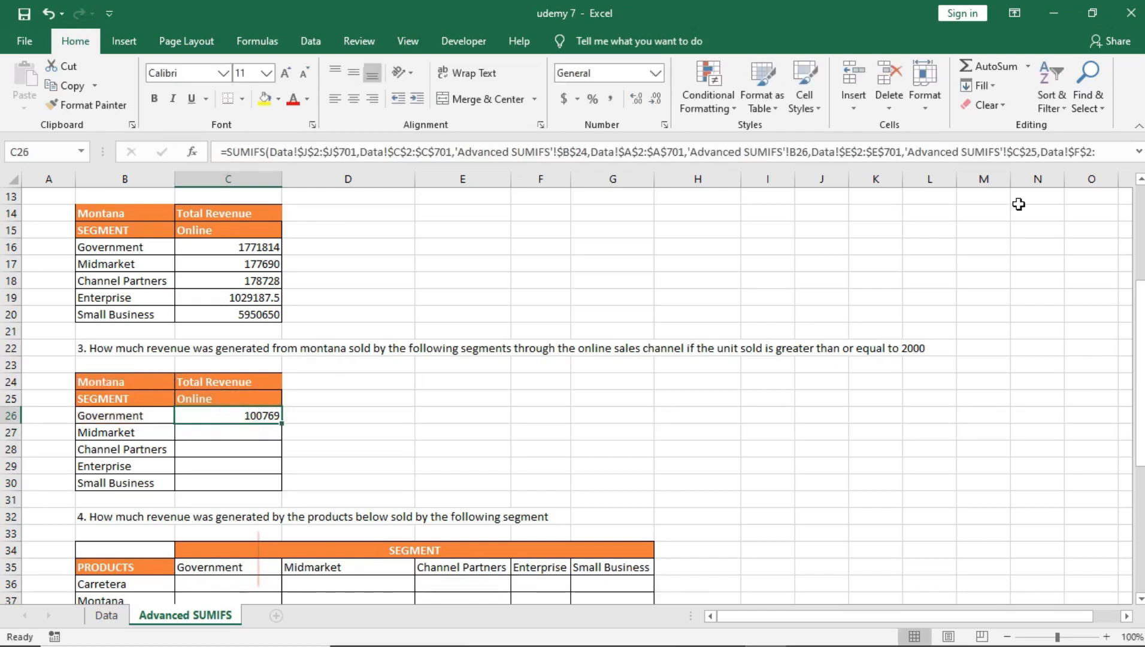
{"action": "left_click", "coordinate": [1138, 153]}
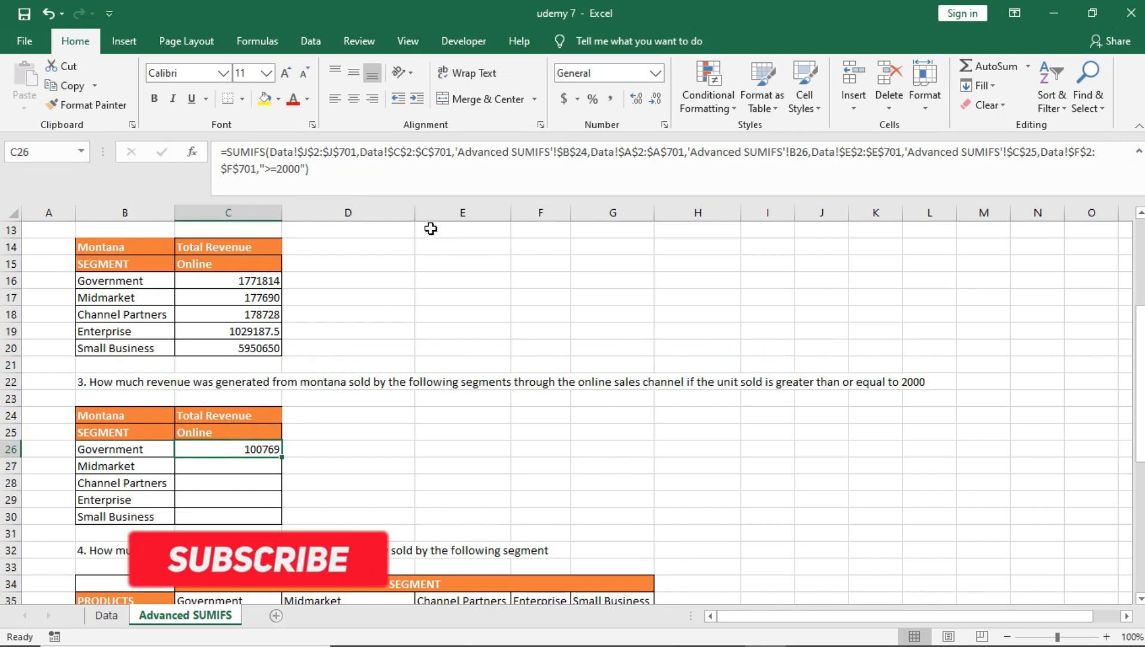
Step: Fill the C26 formula down through C30 for the remaining segments and check the copied formulas
{"action": "left_click", "coordinate": [256, 465]}
{"action": "left_click", "coordinate": [256, 448]}
{"action": "left_click_drag", "start_coordinate": [282, 456], "coordinate": [286, 519]}
{"action": "key", "text": "Down"}
{"action": "key", "text": "Down"}
{"action": "key", "text": "Down"}
Step: Examine question 4's empty table, pairing the products in B36:B41 with the segment headers in C35:G35
{"action": "scroll", "coordinate": [239, 455], "scroll_direction": "down", "scroll_amount": 6}
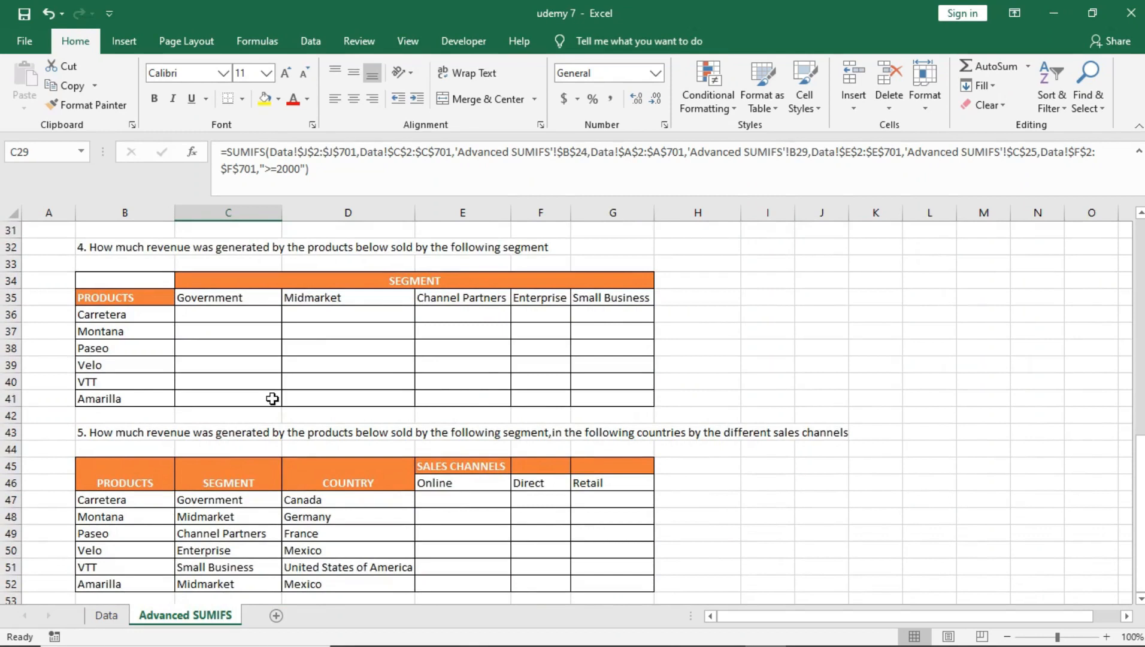
{"action": "left_click", "coordinate": [266, 311]}
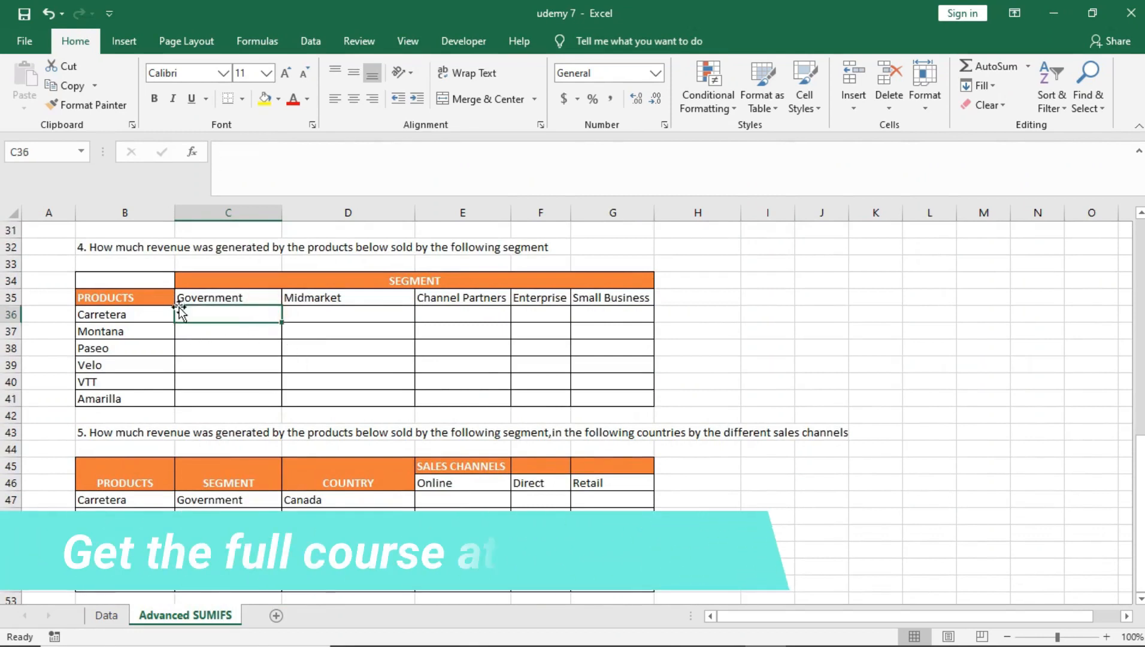
{"action": "scroll", "coordinate": [177, 282], "scroll_direction": "up", "scroll_amount": 2}
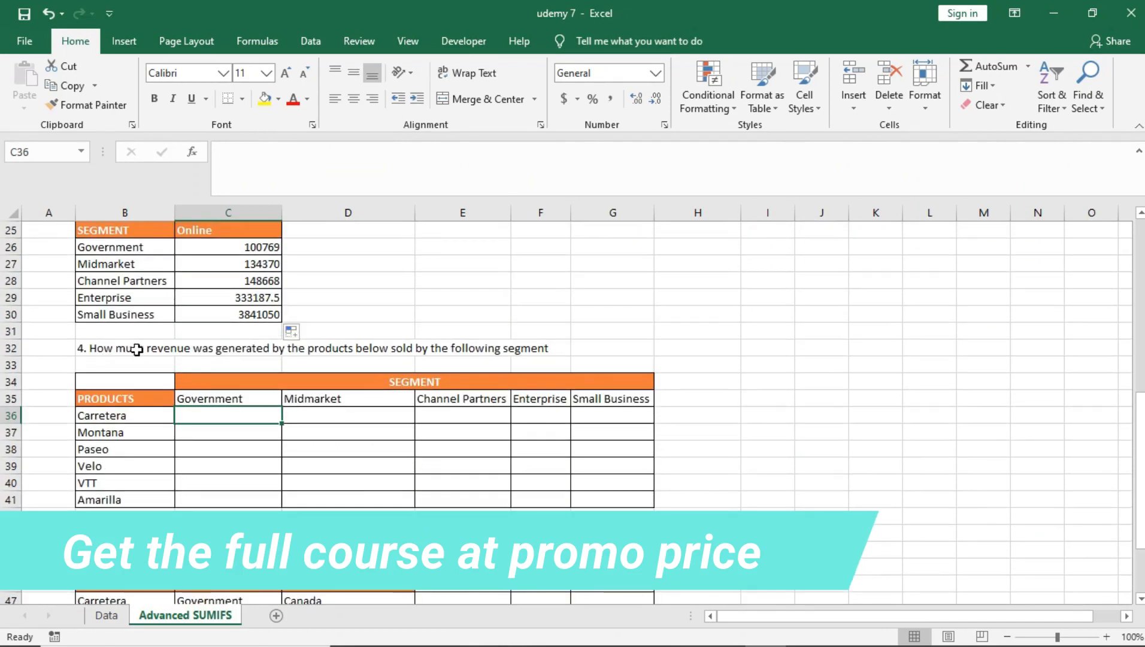
{"action": "left_click", "coordinate": [304, 444]}
{"action": "left_click", "coordinate": [159, 443]}
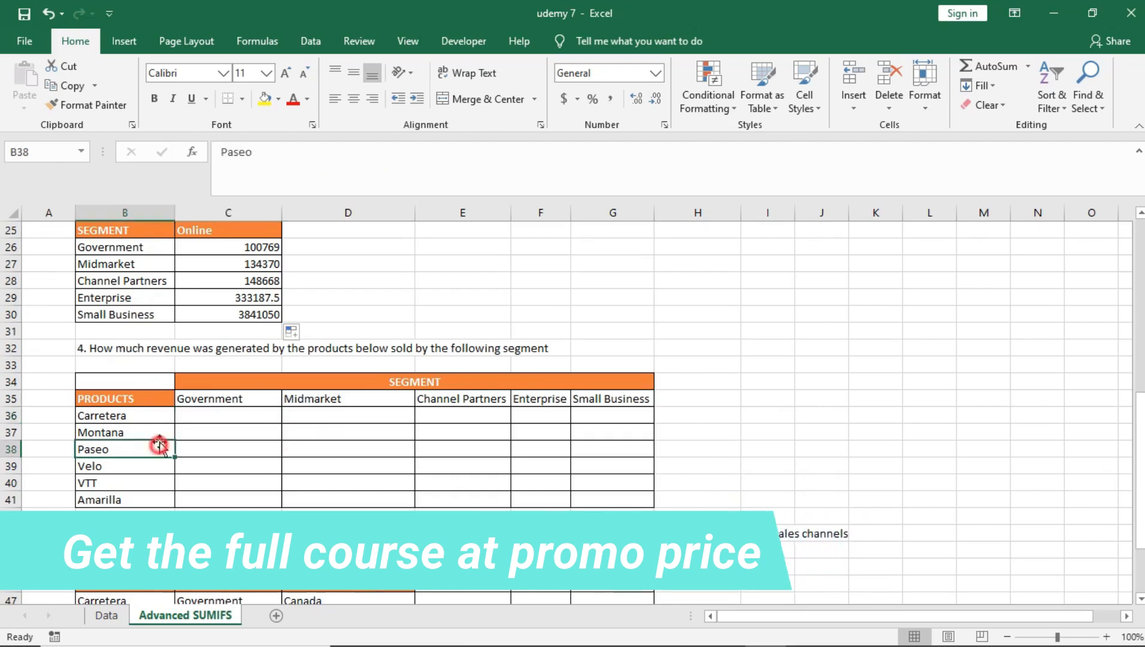
{"action": "scroll", "coordinate": [205, 421], "scroll_direction": "down", "scroll_amount": 10}
{"action": "scroll", "coordinate": [205, 421], "scroll_direction": "up", "scroll_amount": 10}
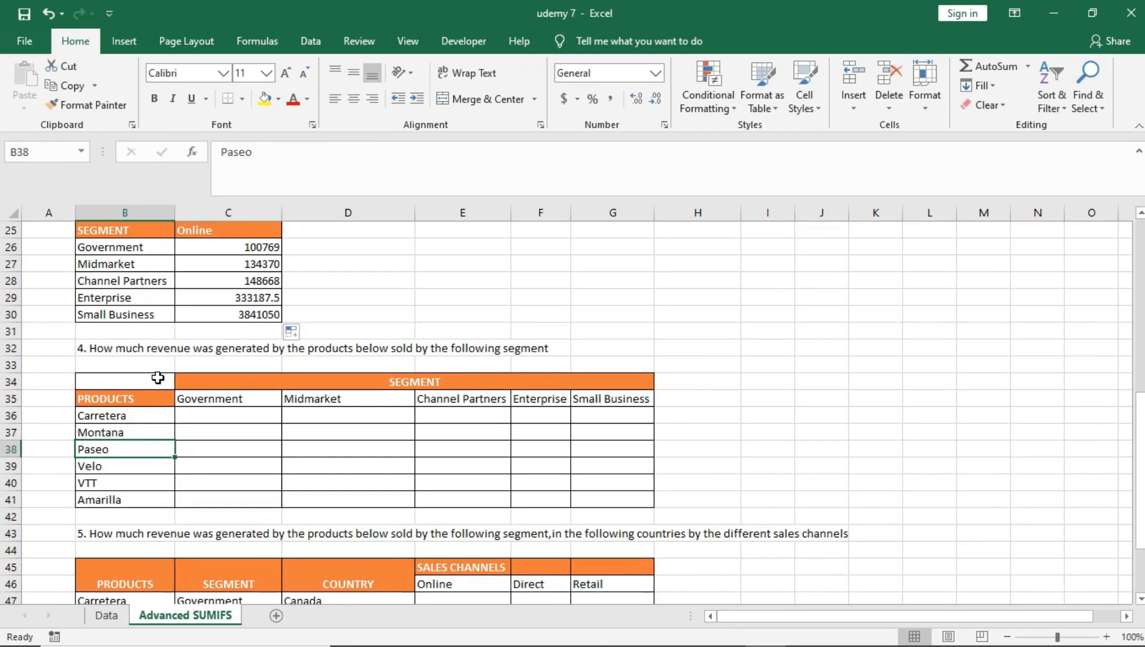
{"action": "left_click", "coordinate": [350, 427]}
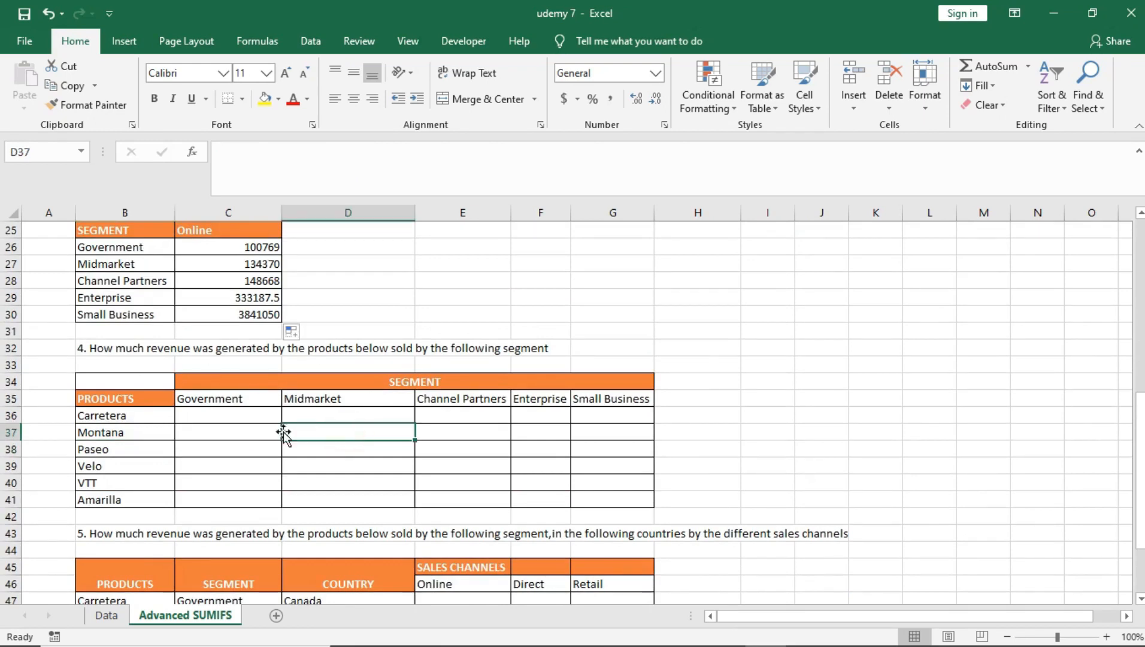
{"action": "left_click", "coordinate": [212, 410]}
{"action": "left_click_drag", "start_coordinate": [122, 417], "coordinate": [120, 497]}
{"action": "left_click_drag", "start_coordinate": [187, 396], "coordinate": [623, 404]}
{"action": "left_click", "coordinate": [113, 415]}
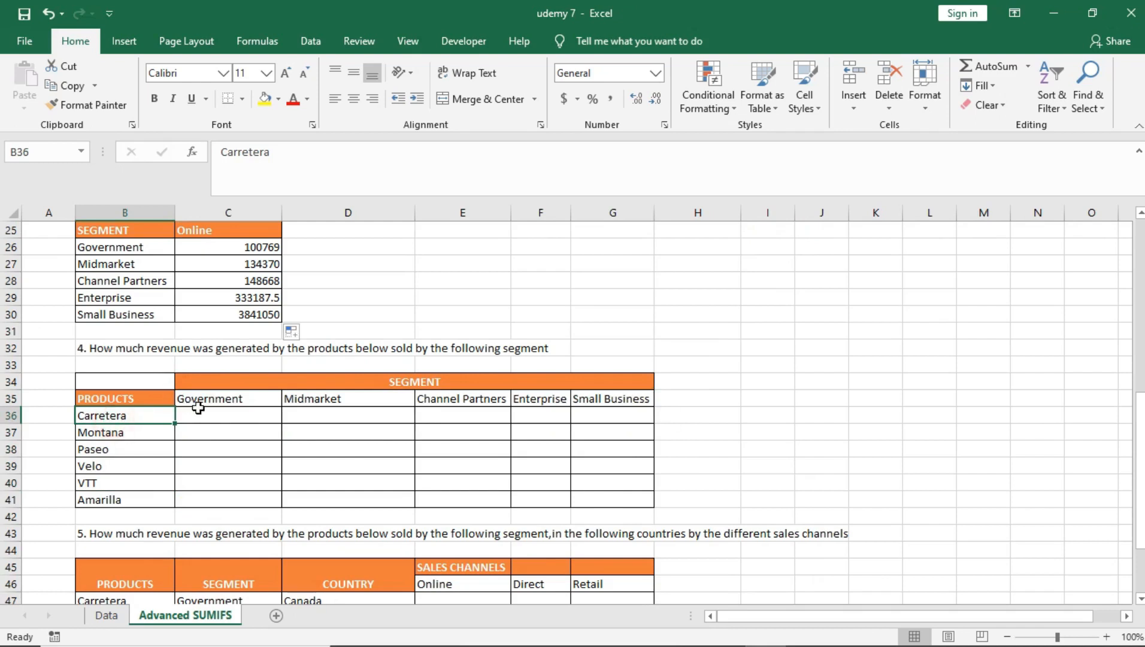
{"action": "left_click", "coordinate": [196, 415]}
{"action": "left_click", "coordinate": [160, 415]}
{"action": "left_click", "coordinate": [219, 398]}
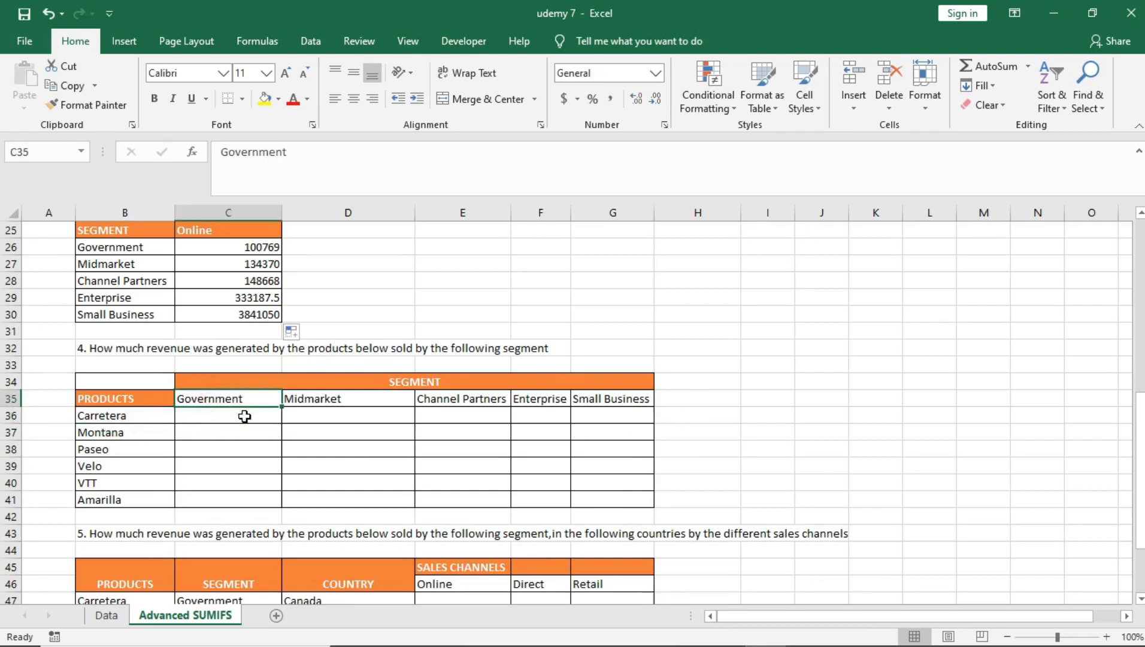
{"action": "left_click", "coordinate": [154, 415]}
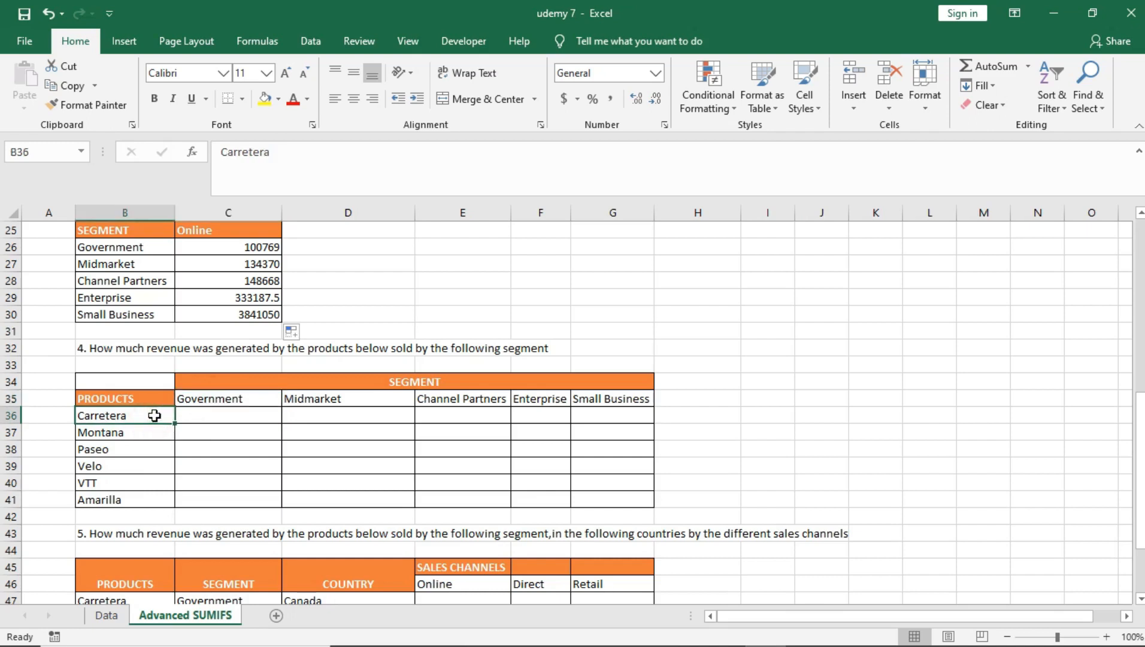
{"action": "left_click", "coordinate": [342, 416]}
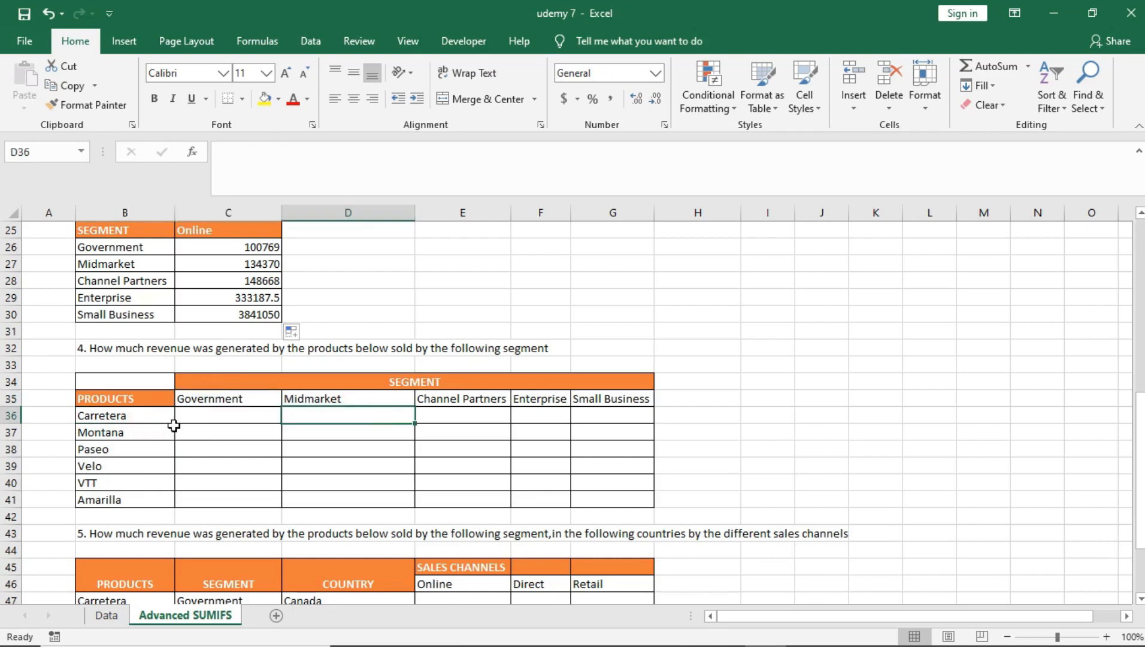
{"action": "left_click", "coordinate": [144, 418]}
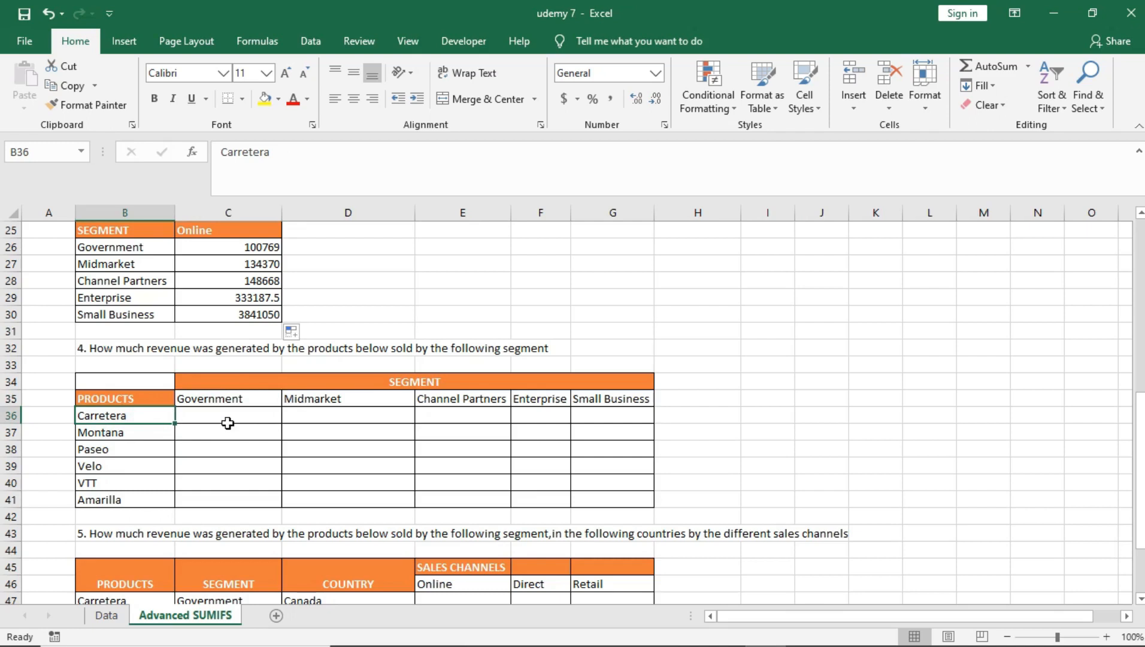
{"action": "left_click", "coordinate": [464, 415]}
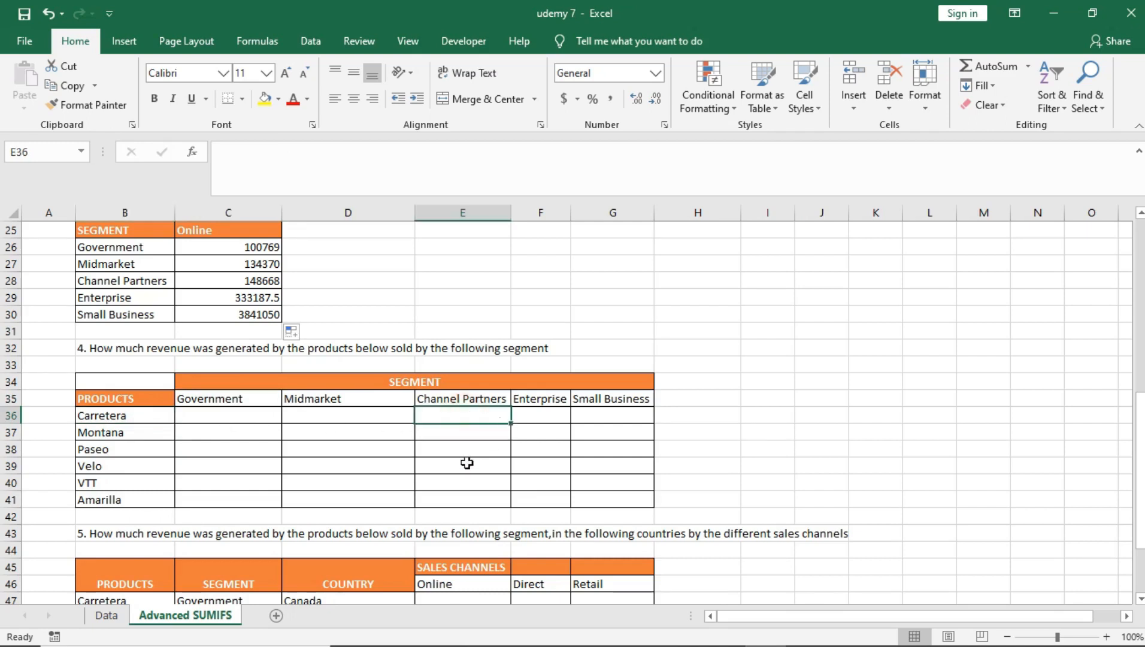
{"action": "key", "text": "XF86MonBrightnessUp"}
{"action": "key", "text": "XF86MonBrightnessUp"}
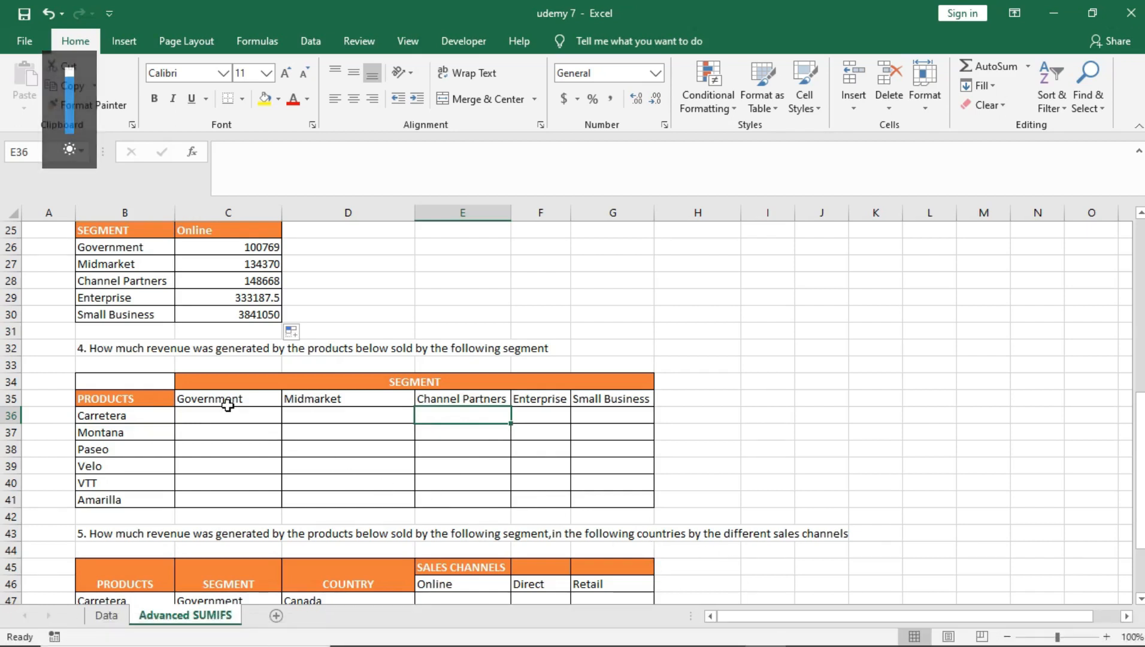
{"action": "left_click_drag", "start_coordinate": [218, 413], "coordinate": [623, 498]}
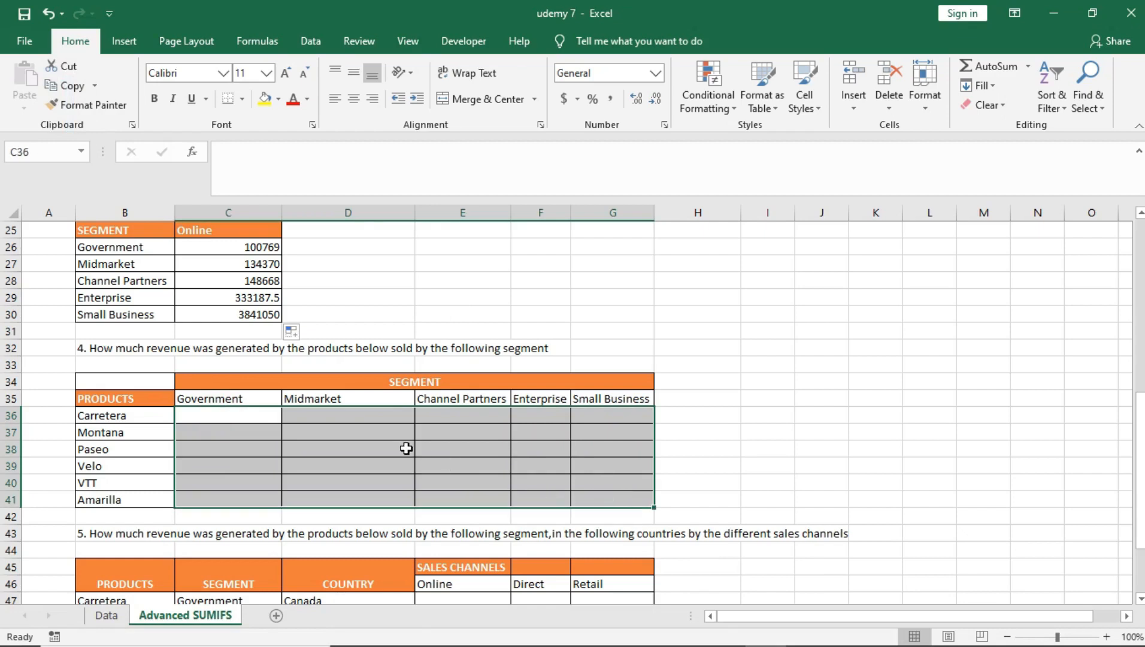
{"action": "left_click", "coordinate": [312, 426]}
{"action": "scroll", "coordinate": [309, 427], "scroll_direction": "down", "scroll_amount": 4}
{"action": "scroll", "coordinate": [307, 359], "scroll_direction": "up", "scroll_amount": 4}
Step: Start a SUMIFS formula in C36 with the Data sheet's Revenue column, locked as Data!$J$2:$J$701, as sum range, and collapse the formula bar
{"action": "left_click", "coordinate": [228, 414]}
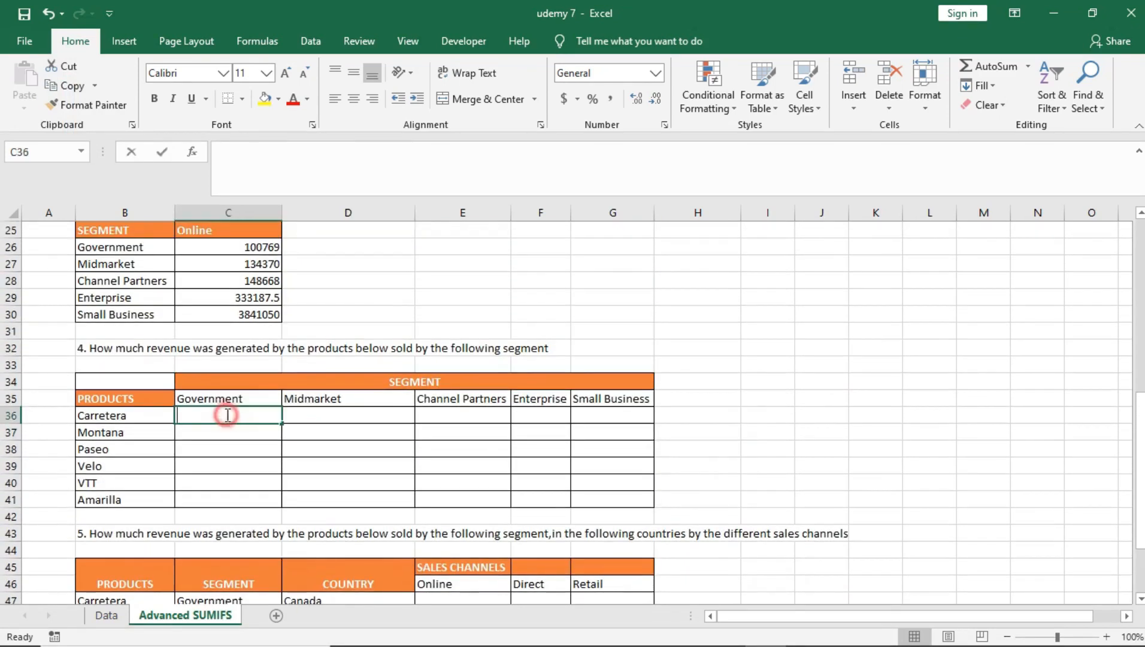
{"action": "double_click", "coordinate": [230, 415]}
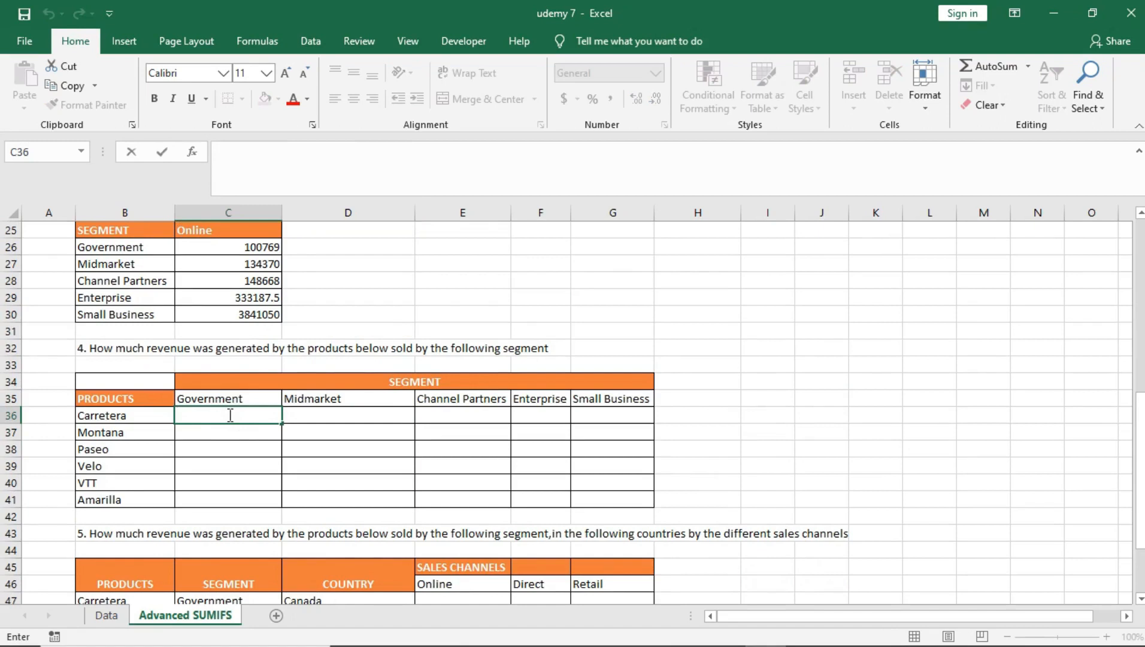
{"action": "type", "text": "=SUMIFS("}
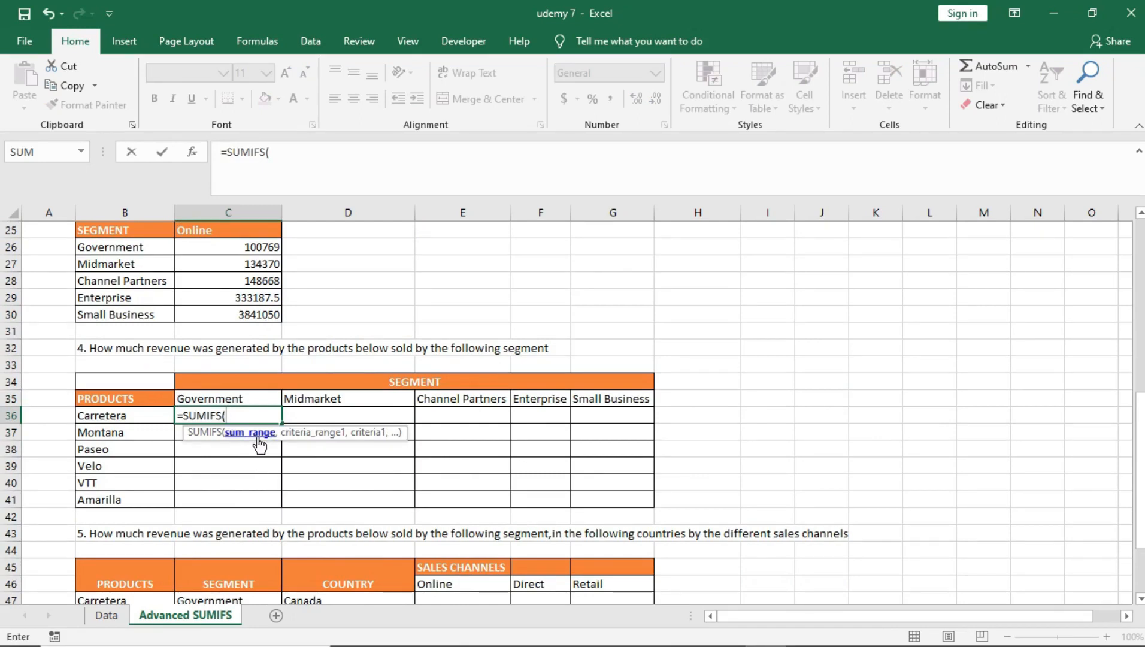
{"action": "left_click", "coordinate": [118, 611]}
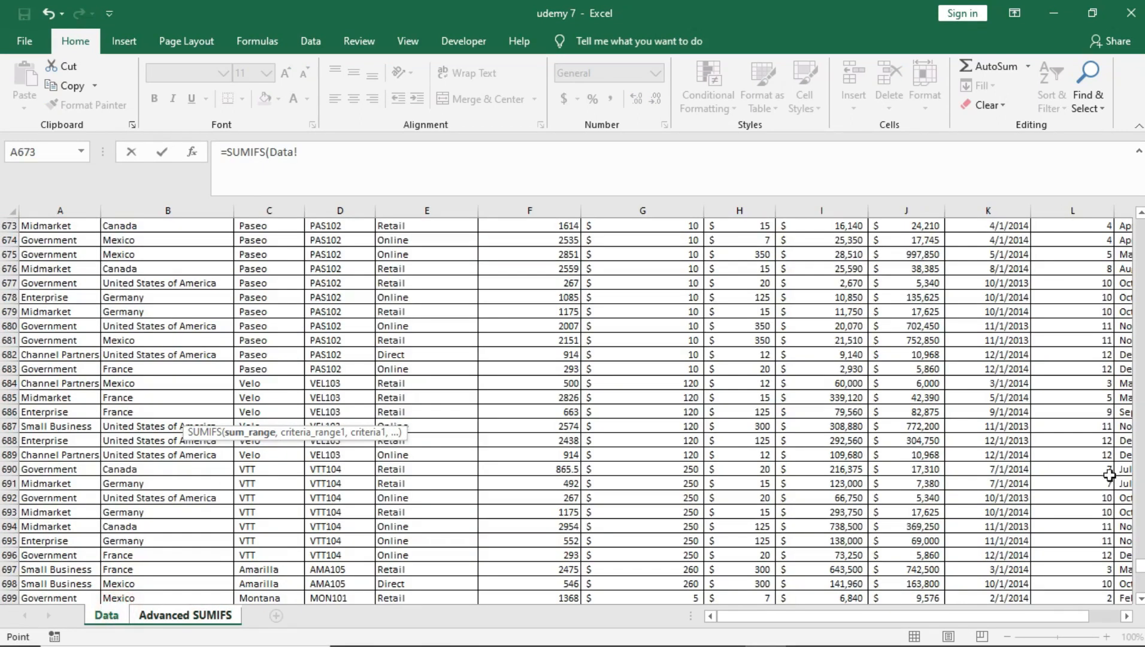
{"action": "left_click_drag", "start_coordinate": [1140, 566], "coordinate": [1140, 240]}
{"action": "left_click", "coordinate": [915, 242]}
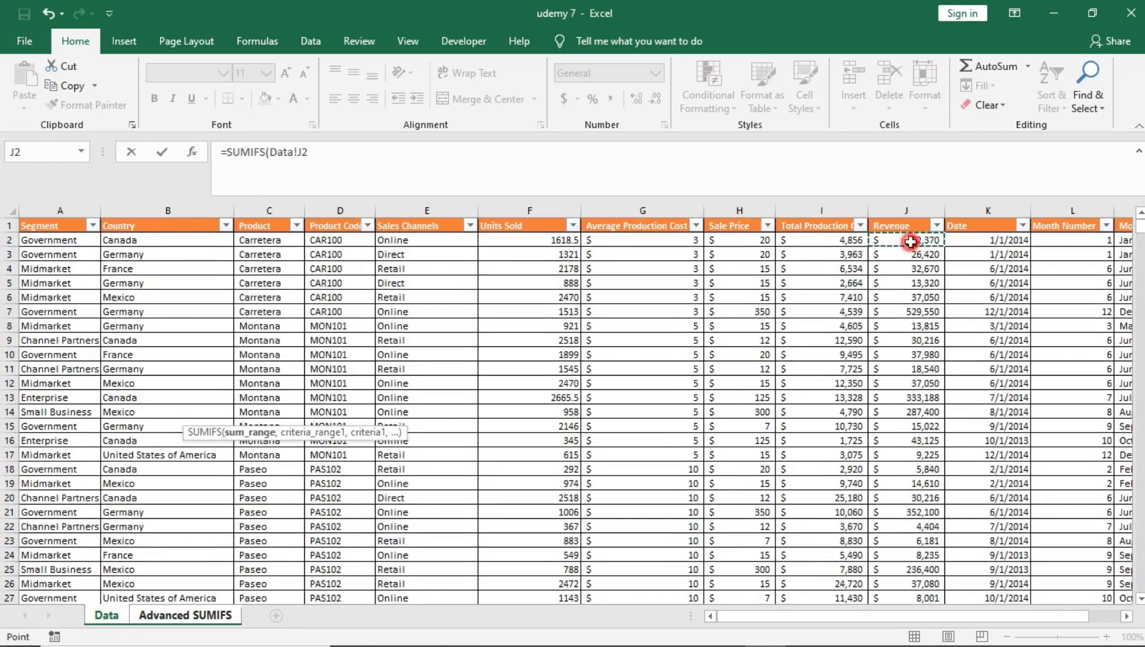
{"action": "key", "text": "ctrl+shift+Down"}
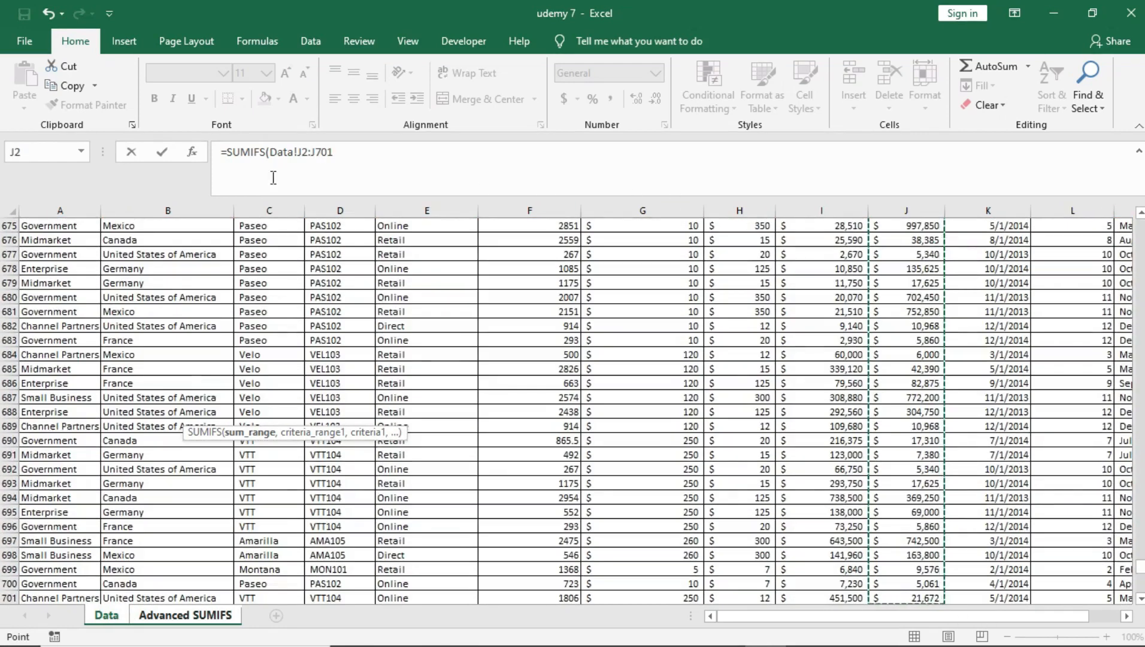
{"action": "left_click_drag", "start_coordinate": [334, 152], "coordinate": [297, 151]}
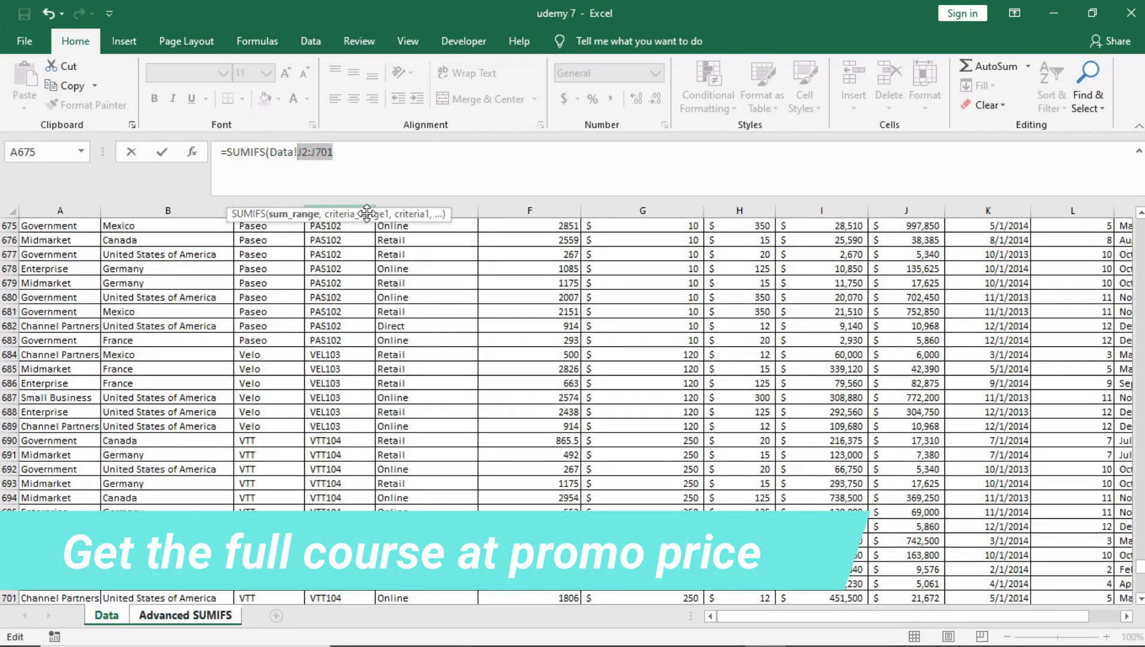
{"action": "key", "text": "F4"}
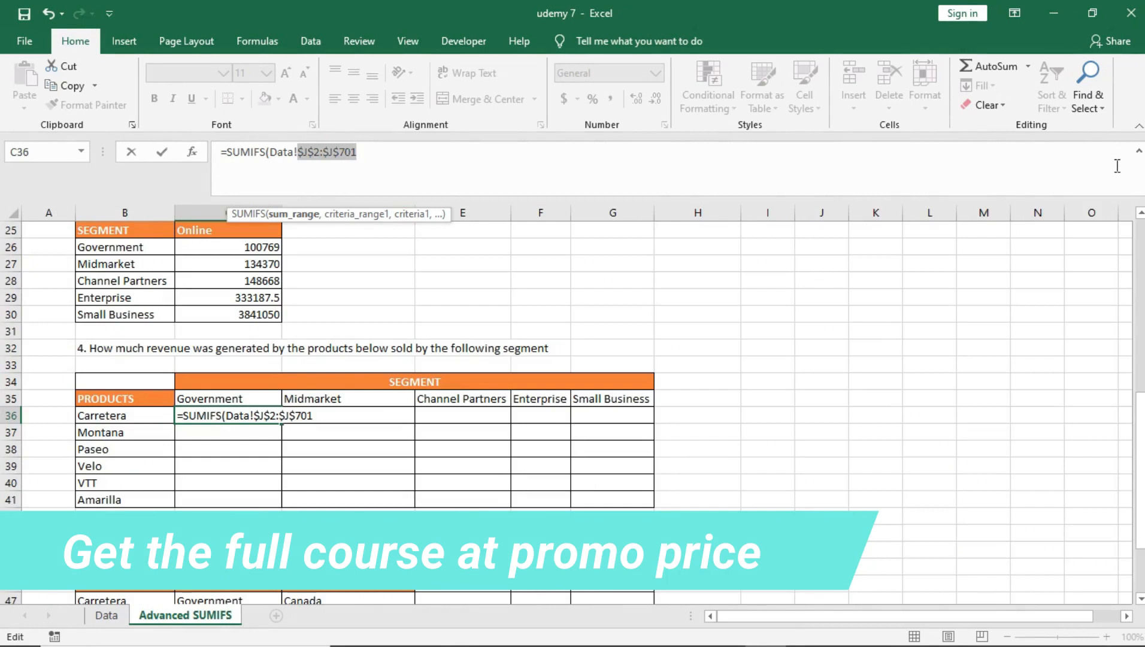
{"action": "left_click", "coordinate": [1138, 154]}
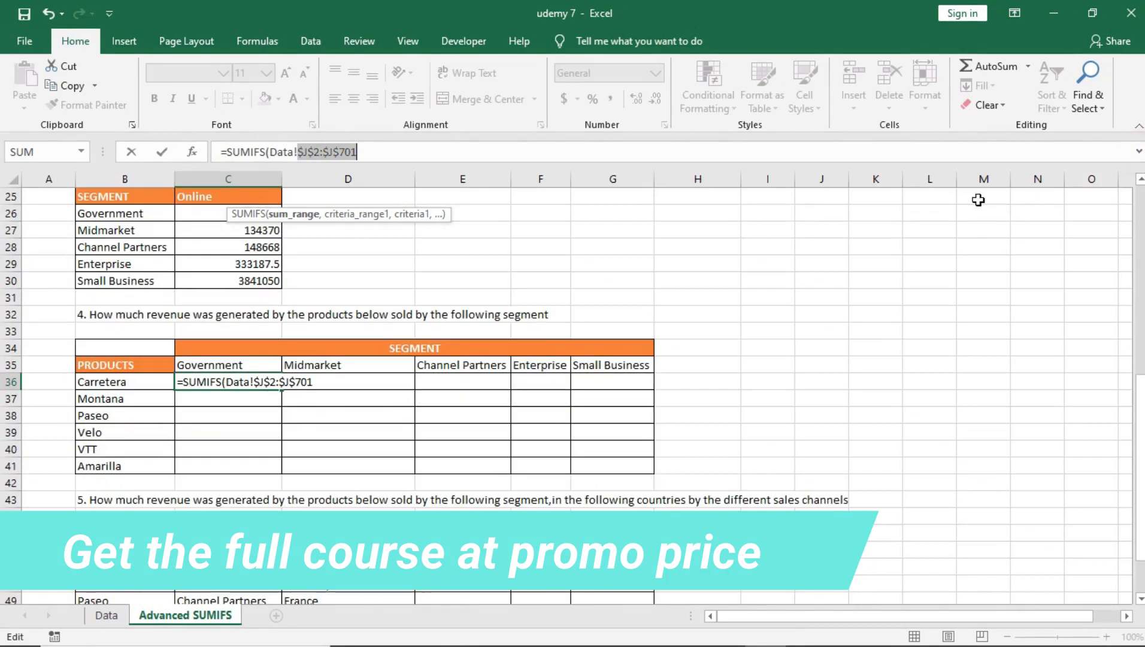
{"action": "left_click", "coordinate": [380, 159]}
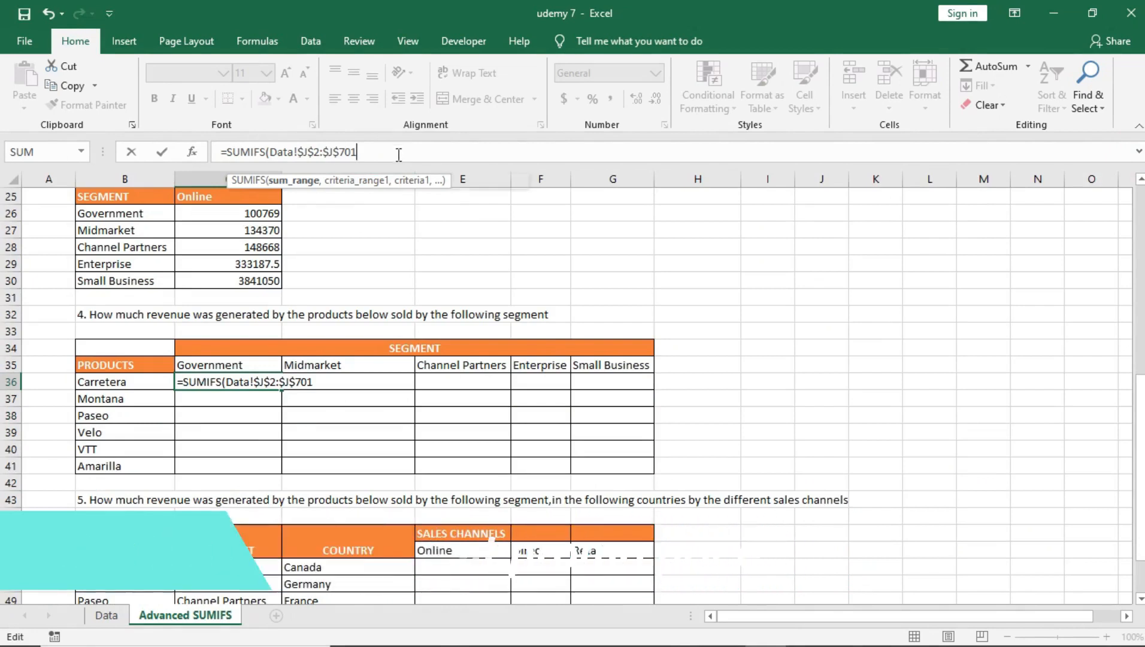
Step: Add the Data sheet's Product column, locked as Data!$C$2:$C$701, as the first criteria range in the C36 formula
{"action": "type", "text": ","}
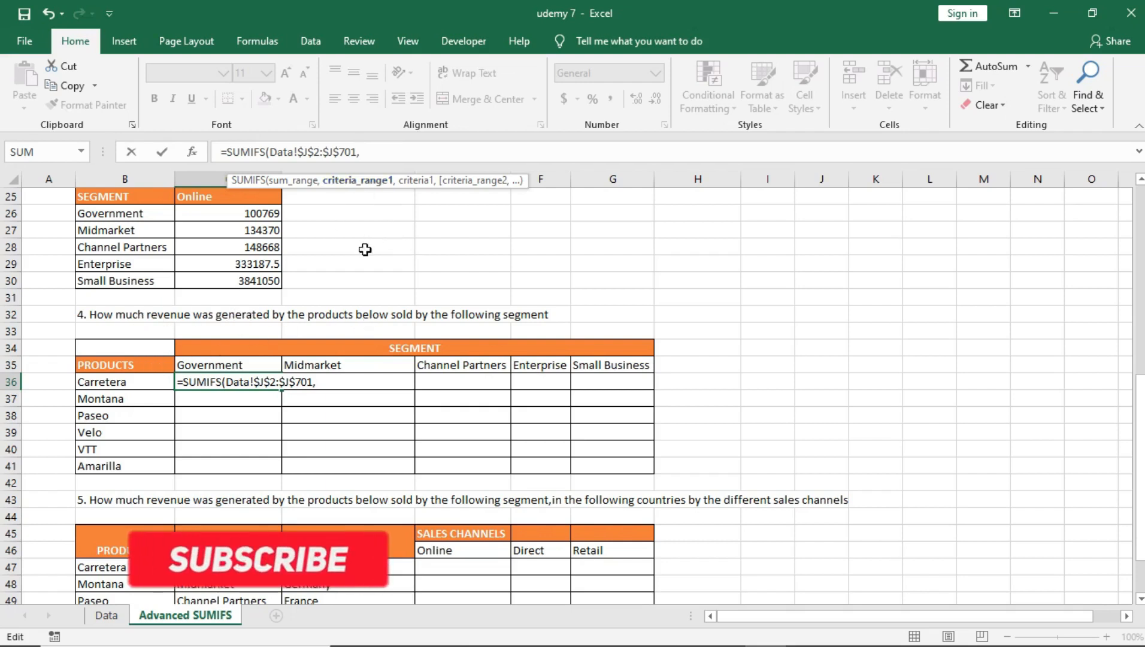
{"action": "left_click", "coordinate": [106, 616]}
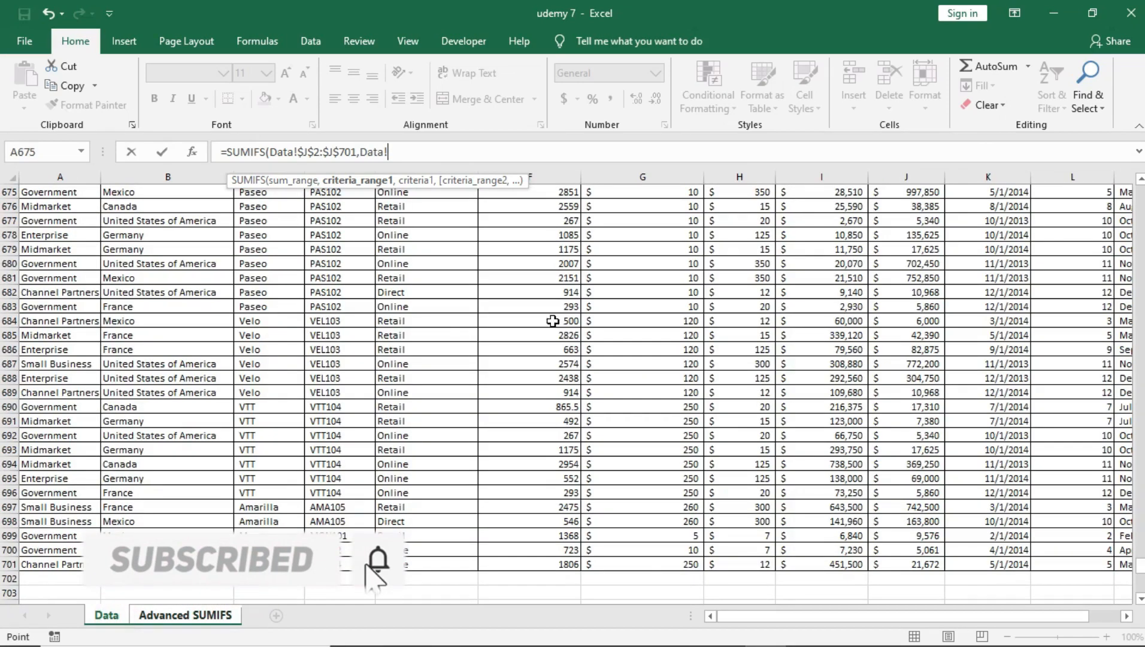
{"action": "left_click_drag", "start_coordinate": [1141, 566], "coordinate": [1140, 187]}
{"action": "left_click", "coordinate": [272, 207]}
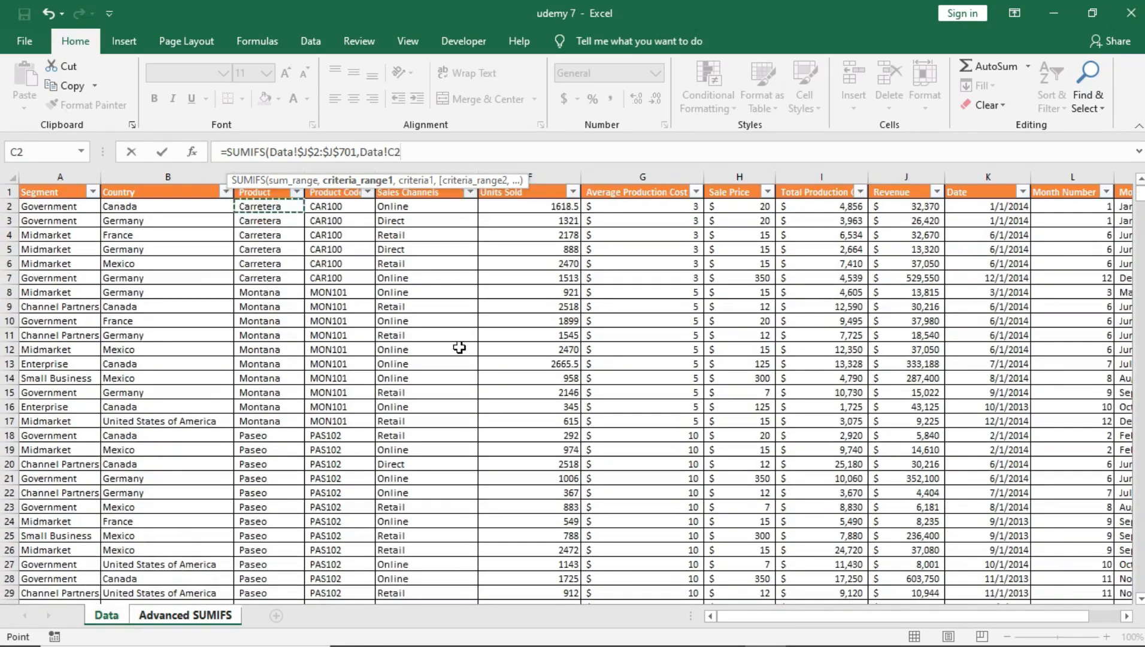
{"action": "key", "text": "ctrl+shift+Down"}
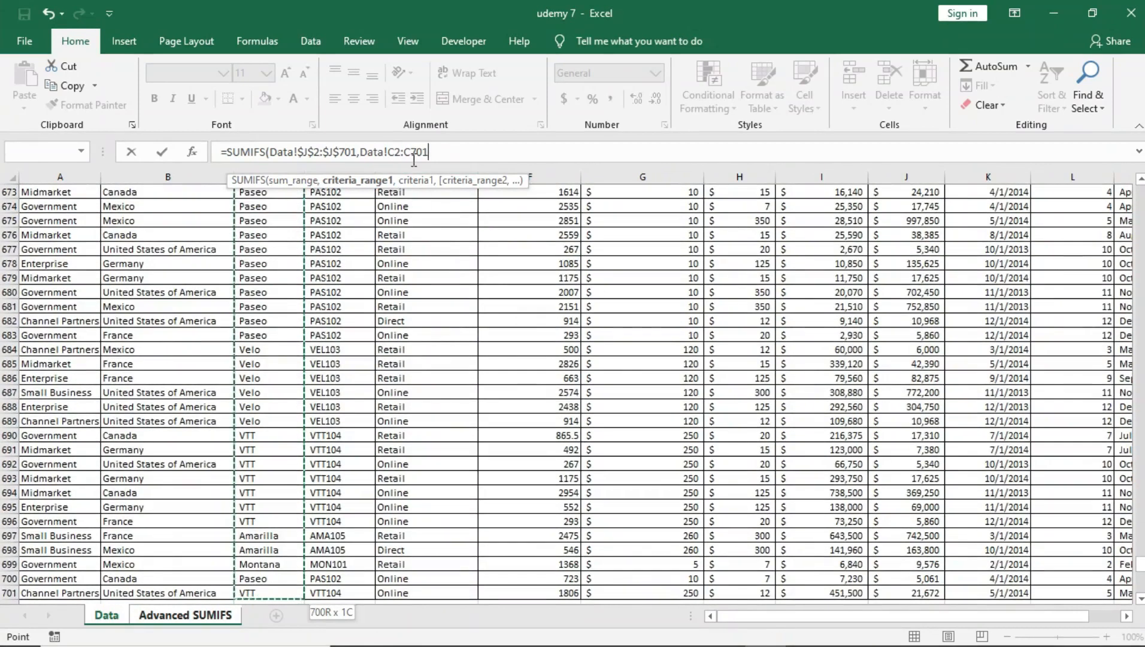
{"action": "left_click_drag", "start_coordinate": [430, 152], "coordinate": [389, 154]}
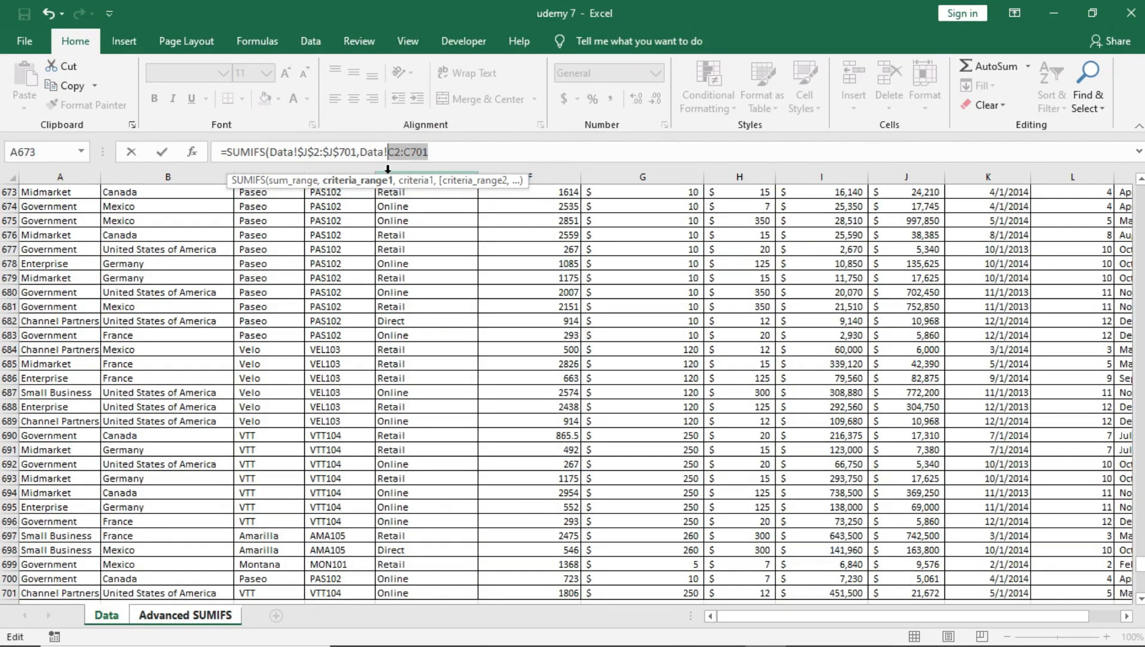
{"action": "key", "text": "F4"}
{"action": "key", "text": "Right"}
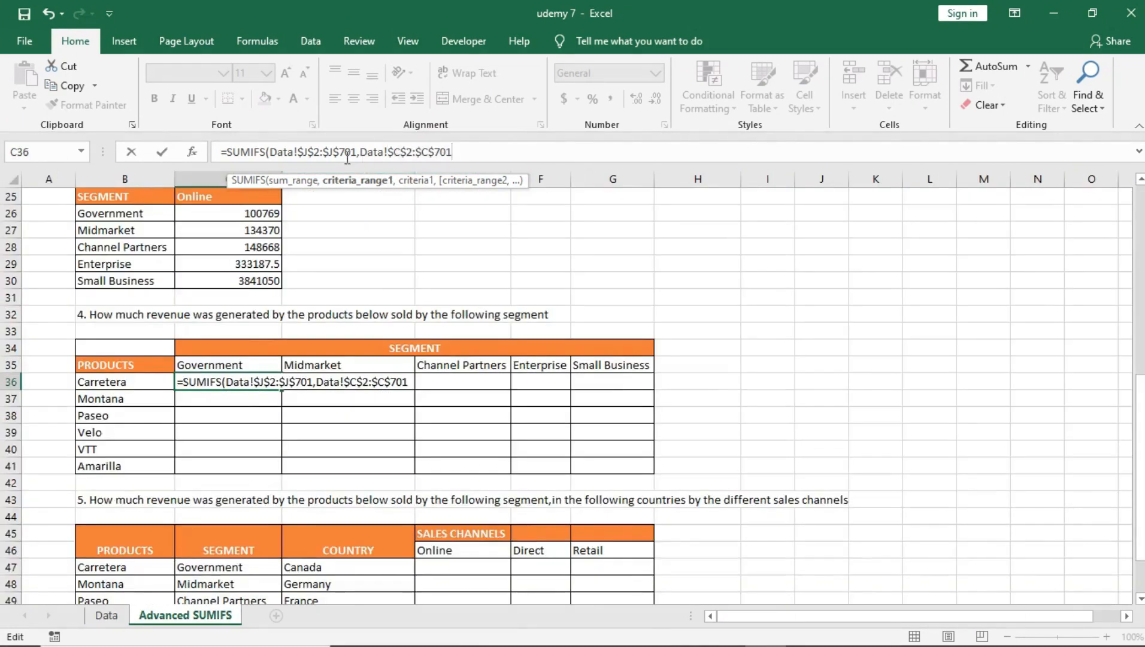
Step: Set the first criterion to the product cell B36 on the Advanced SUMIFS sheet, locking only its column as $B36
{"action": "type", "text": ","}
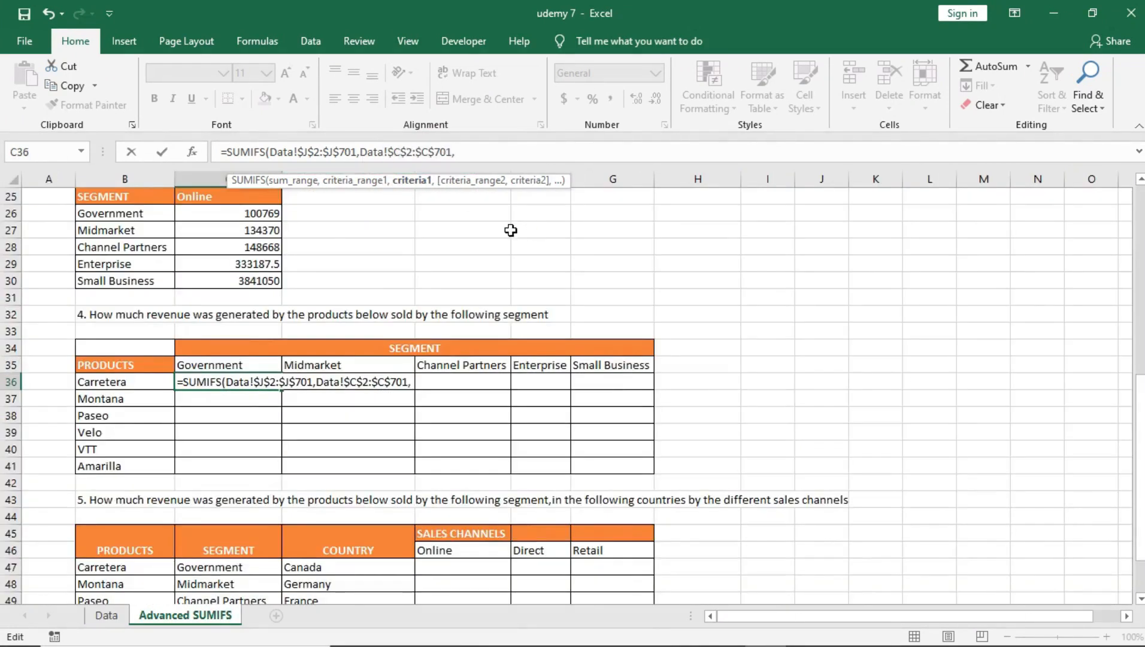
{"action": "left_click", "coordinate": [118, 384]}
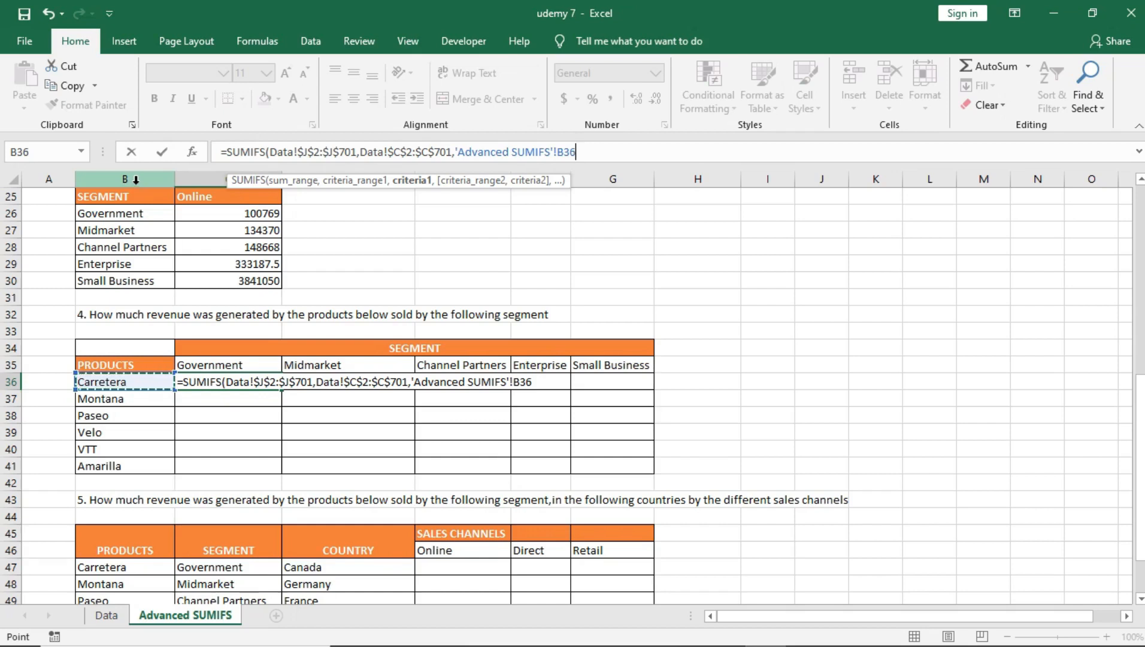
{"action": "left_click", "coordinate": [557, 151]}
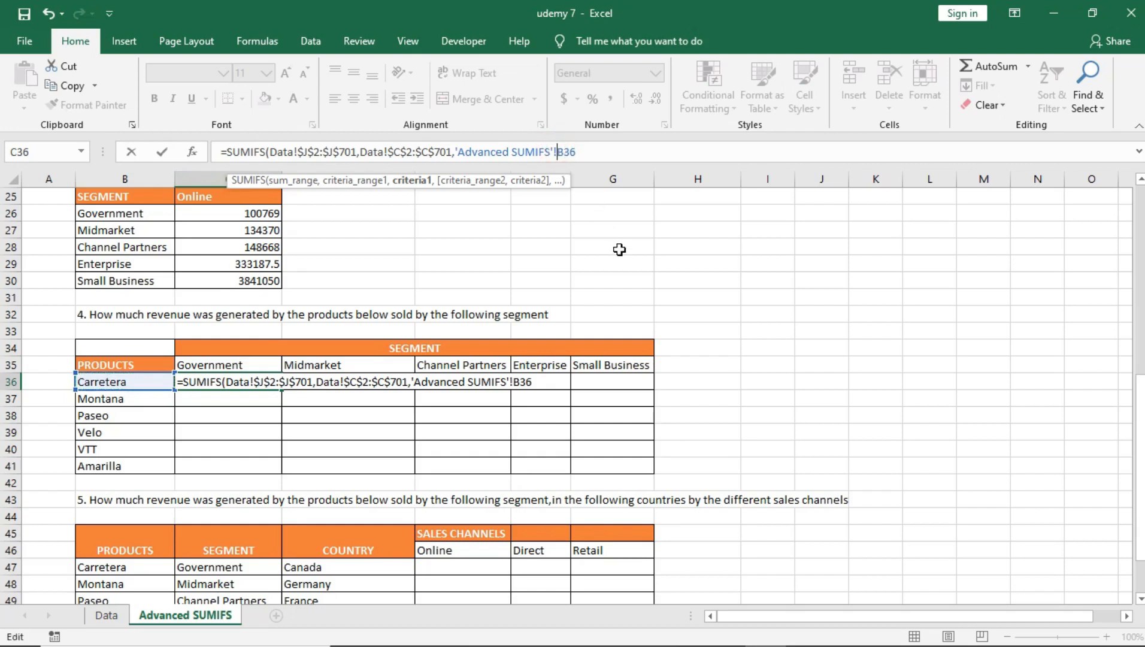
{"action": "type", "text": "$"}
Step: Add the Data sheet's Segment column, locked as Data!$A$2:$A$701, as the second criteria range in the C36 formula
{"action": "type", "text": ","}
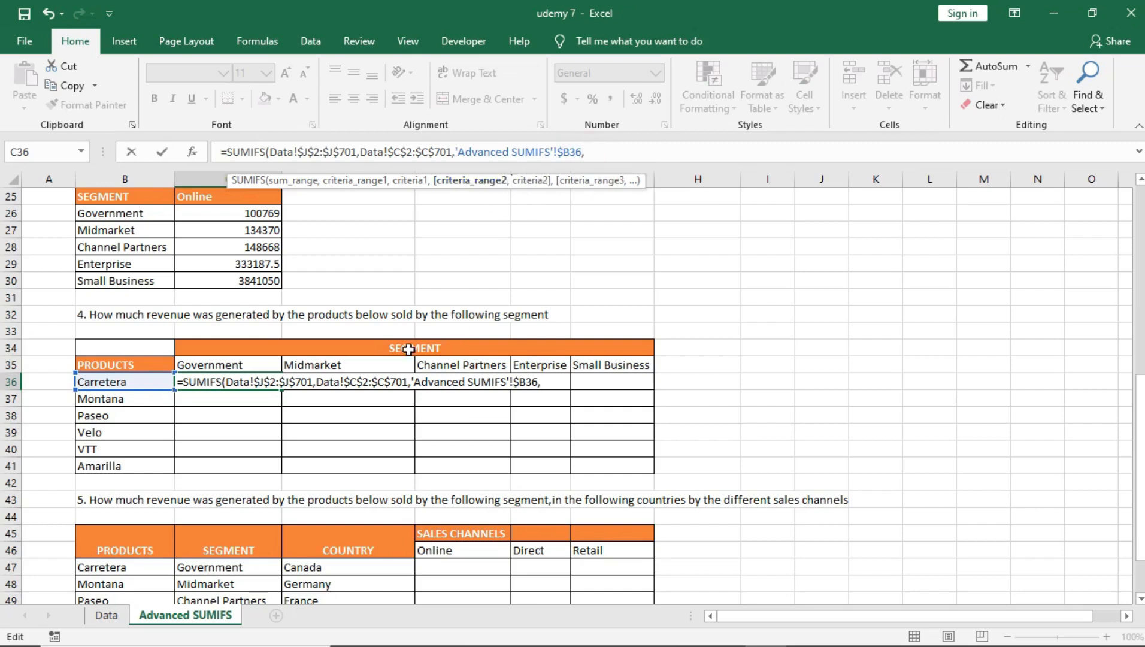
{"action": "left_click", "coordinate": [106, 615]}
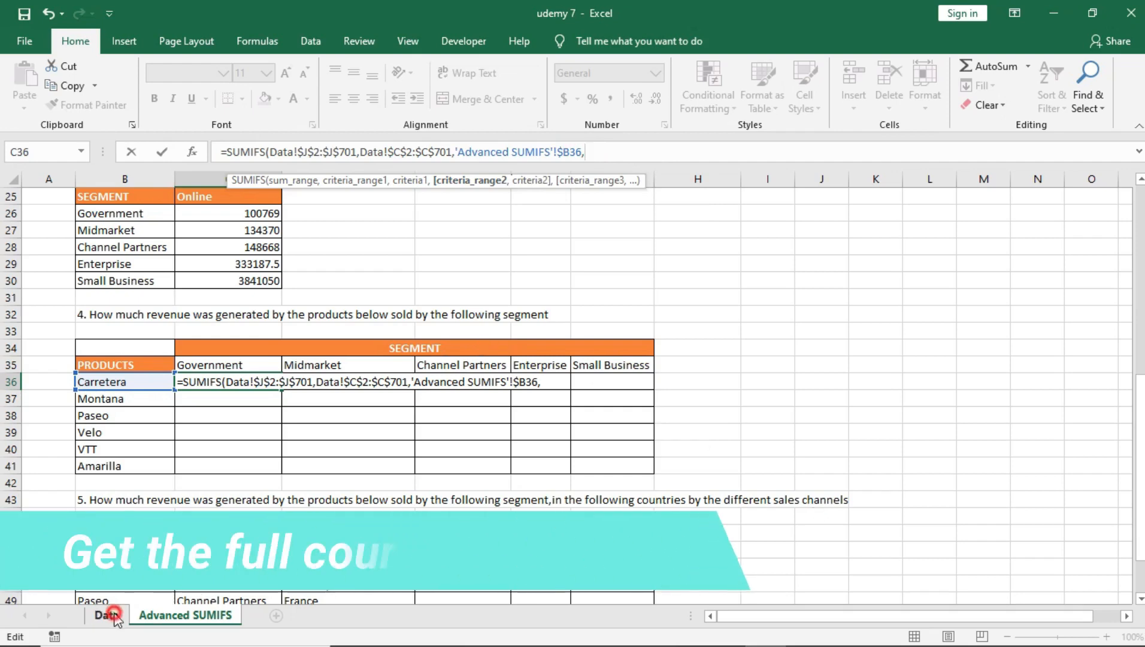
{"action": "scroll", "coordinate": [230, 467], "scroll_direction": "up", "scroll_amount": 20}
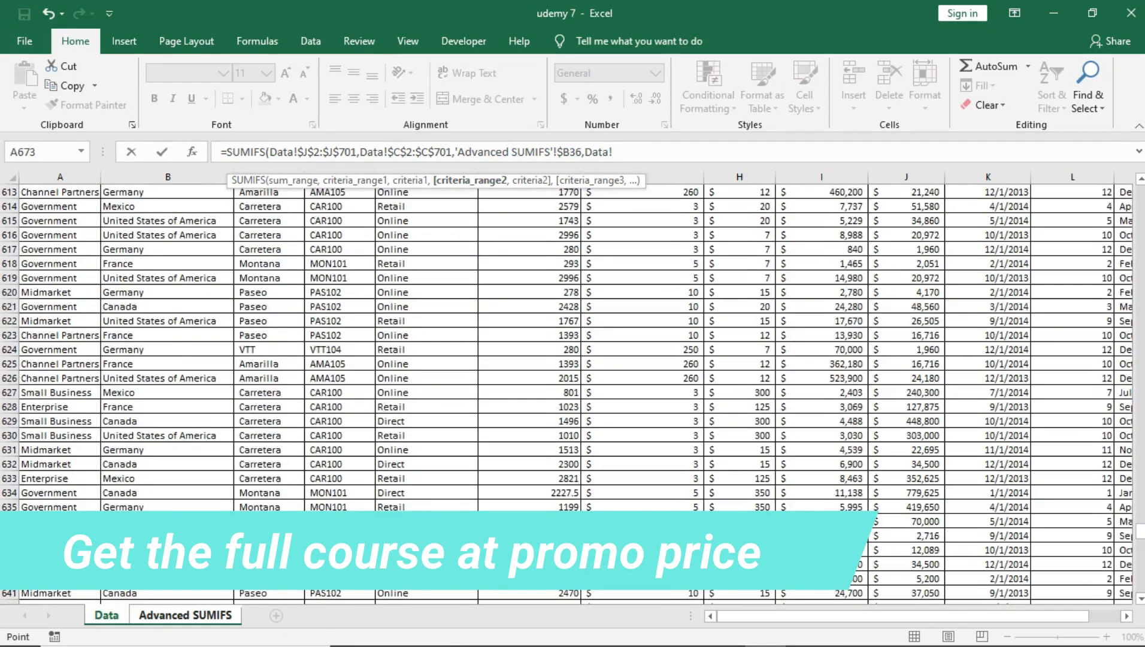
{"action": "left_click_drag", "start_coordinate": [1141, 547], "coordinate": [1141, 193]}
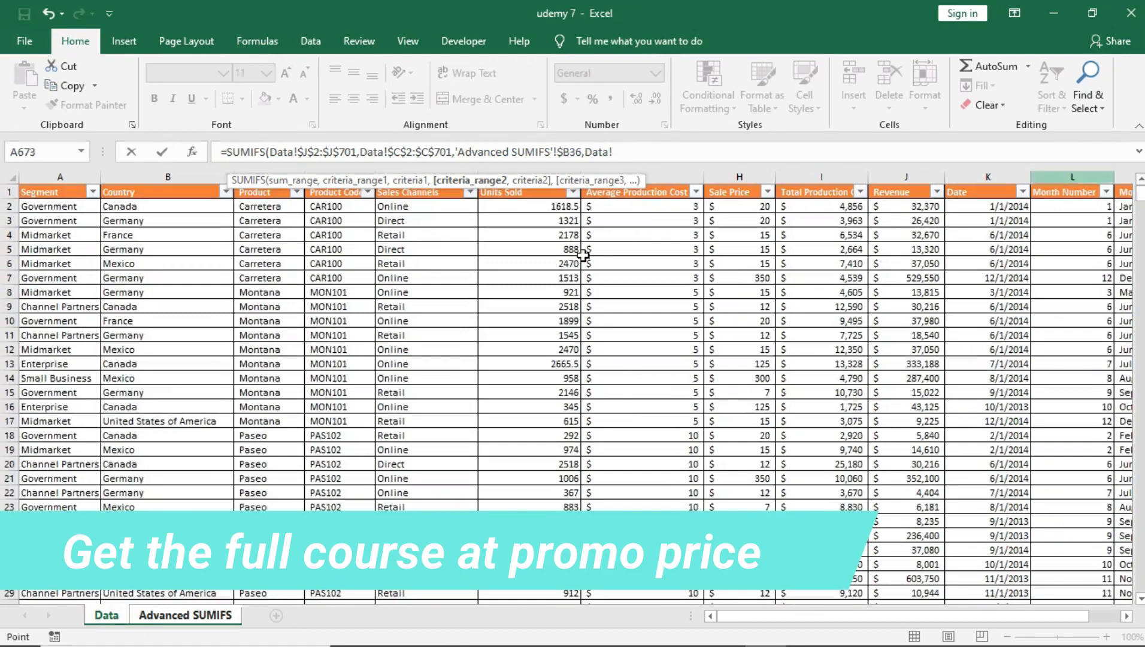
{"action": "left_click", "coordinate": [78, 213]}
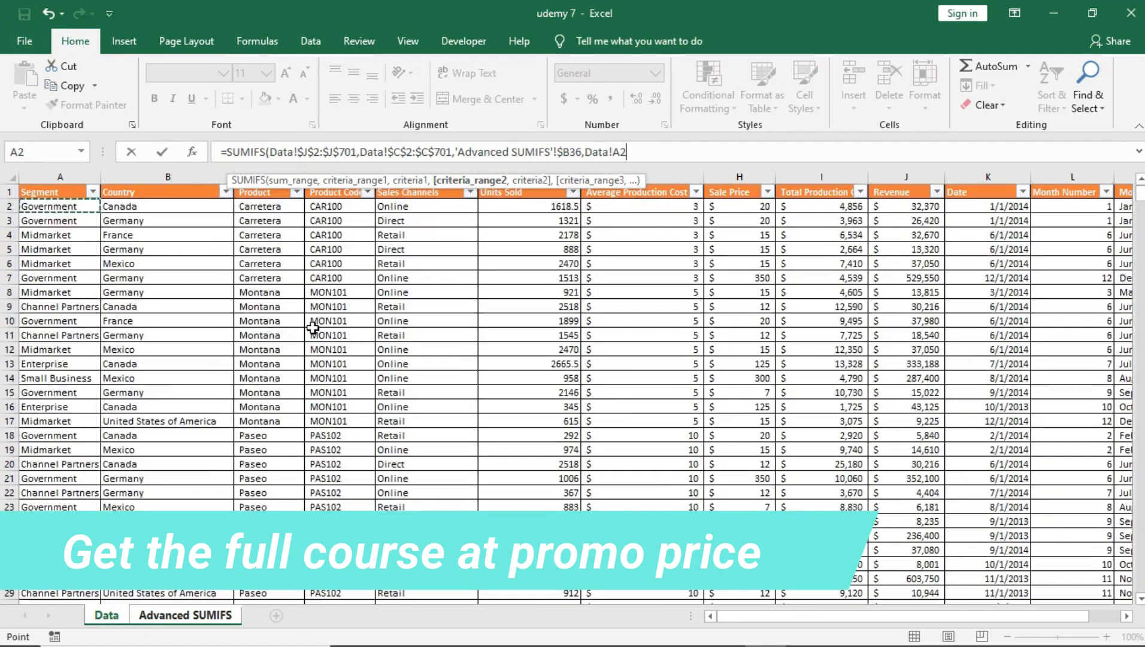
{"action": "key", "text": "ctrl+shift+Down"}
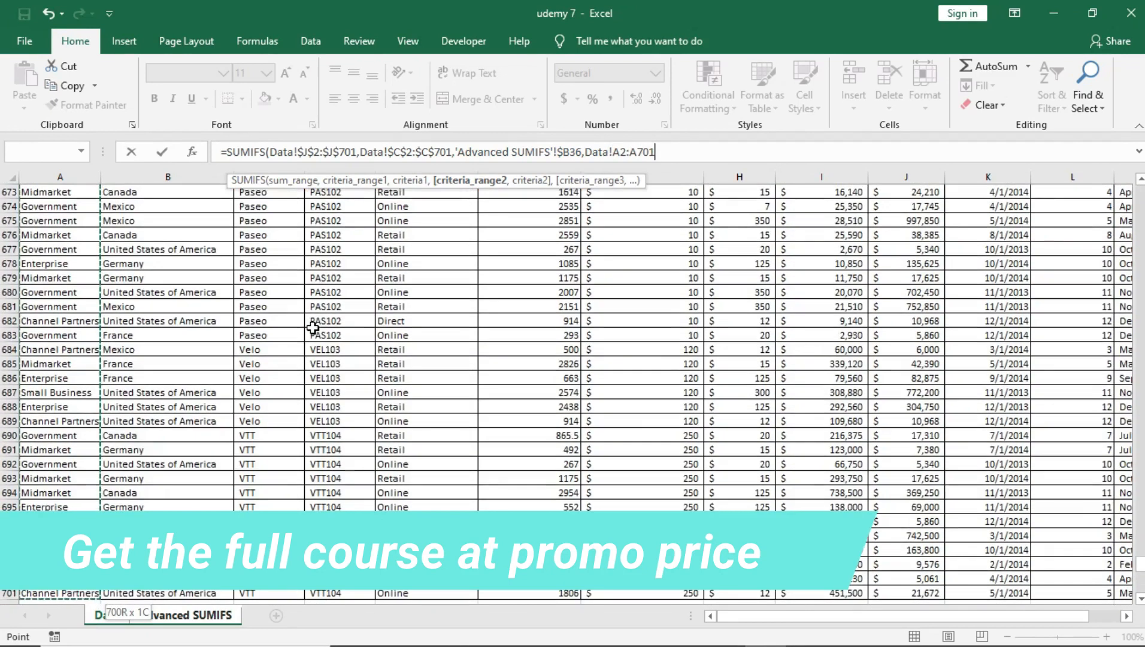
{"action": "left_click", "coordinate": [643, 154]}
{"action": "left_click_drag", "start_coordinate": [644, 154], "coordinate": [612, 154]}
{"action": "key", "text": "F4"}
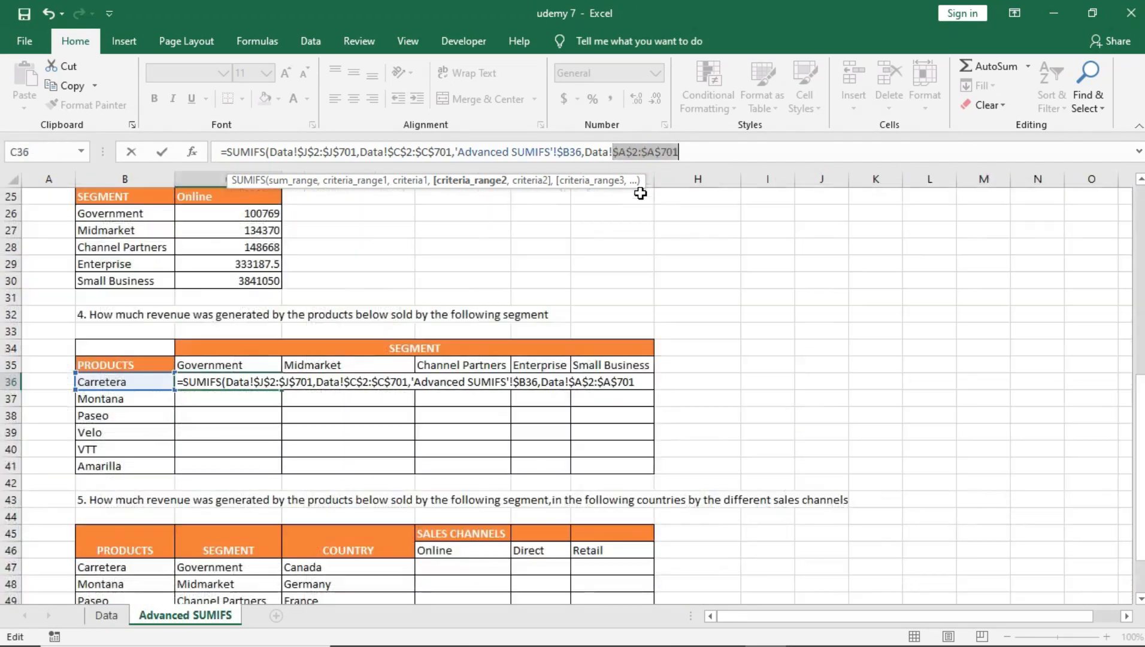
{"action": "key", "text": "Right"}
Step: Complete the C36 formula with the segment header C35 as second criterion, locking only its row as C$35
{"action": "type", "text": ","}
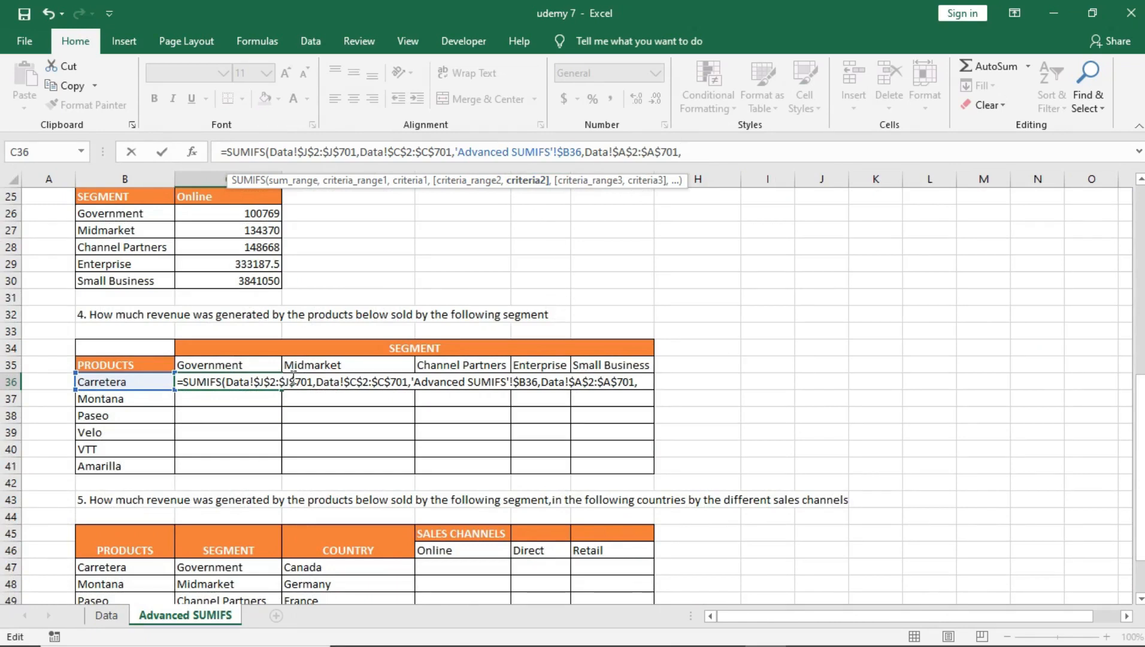
{"action": "left_click", "coordinate": [244, 365]}
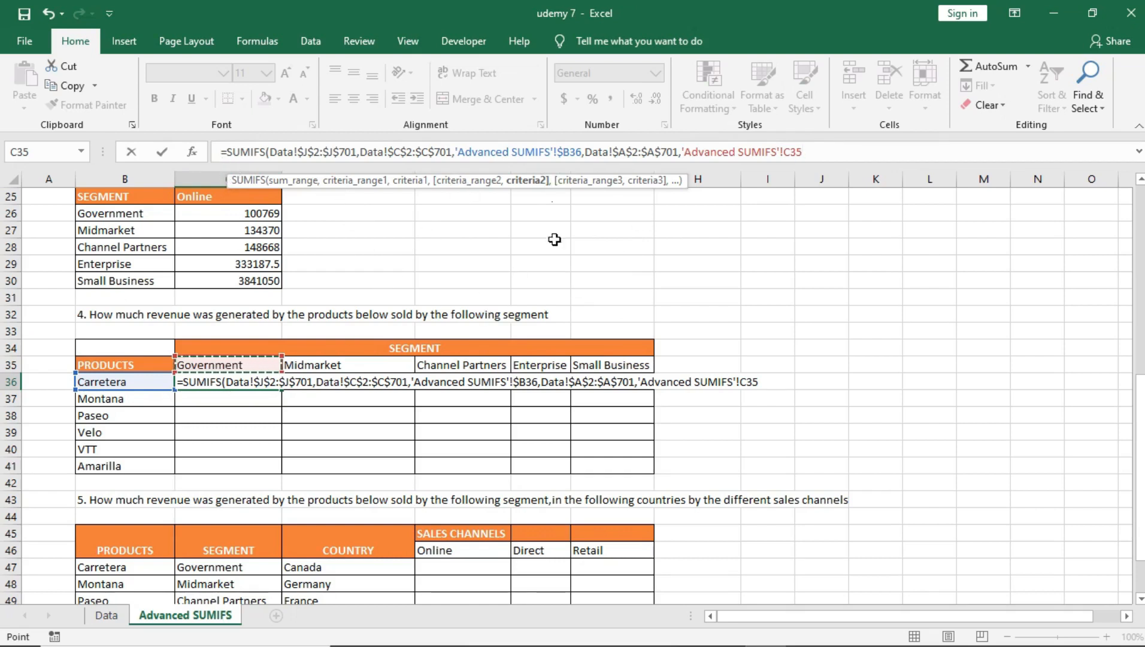
{"action": "left_click", "coordinate": [793, 152]}
{"action": "type", "text": "$"}
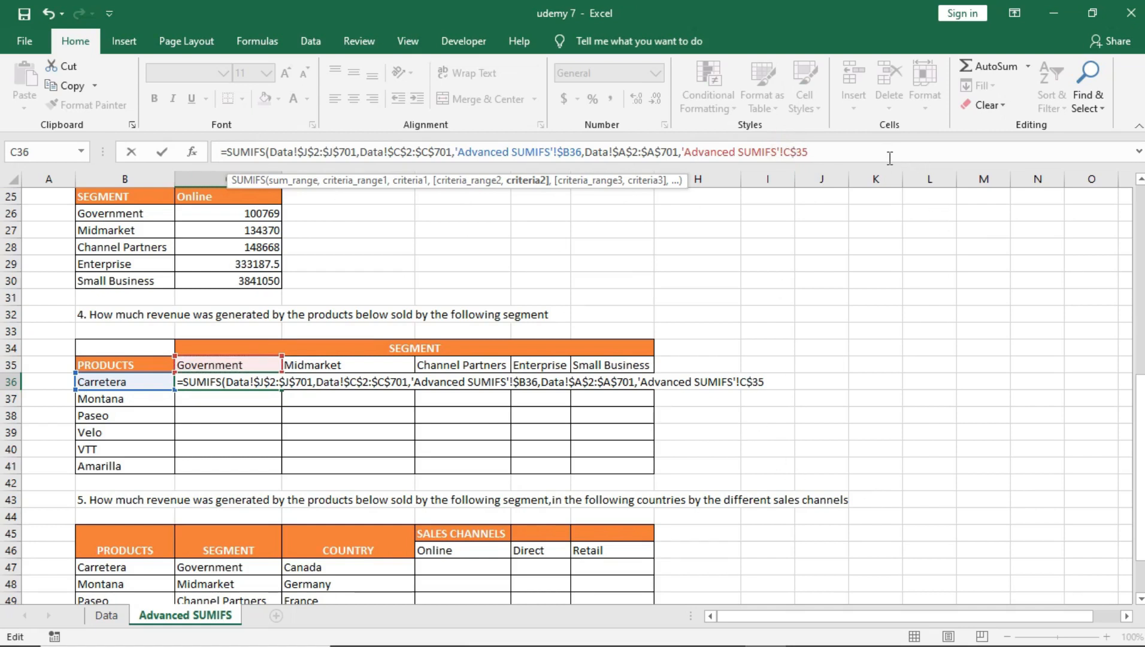
{"action": "left_click", "coordinate": [834, 157]}
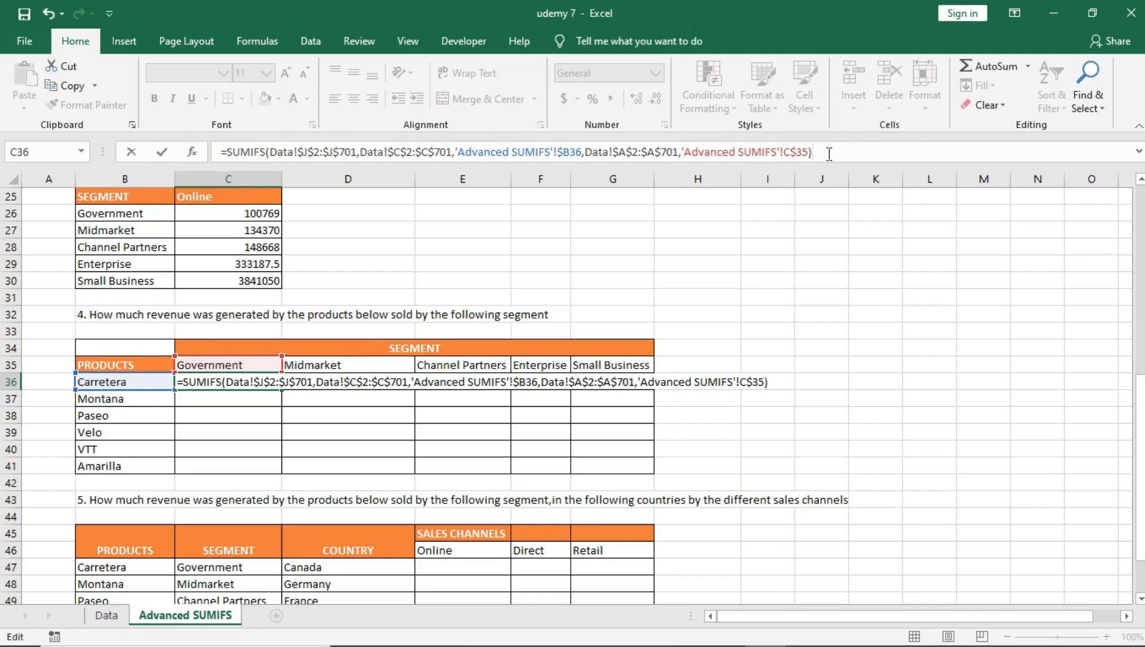
{"action": "key", "text": "Return"}
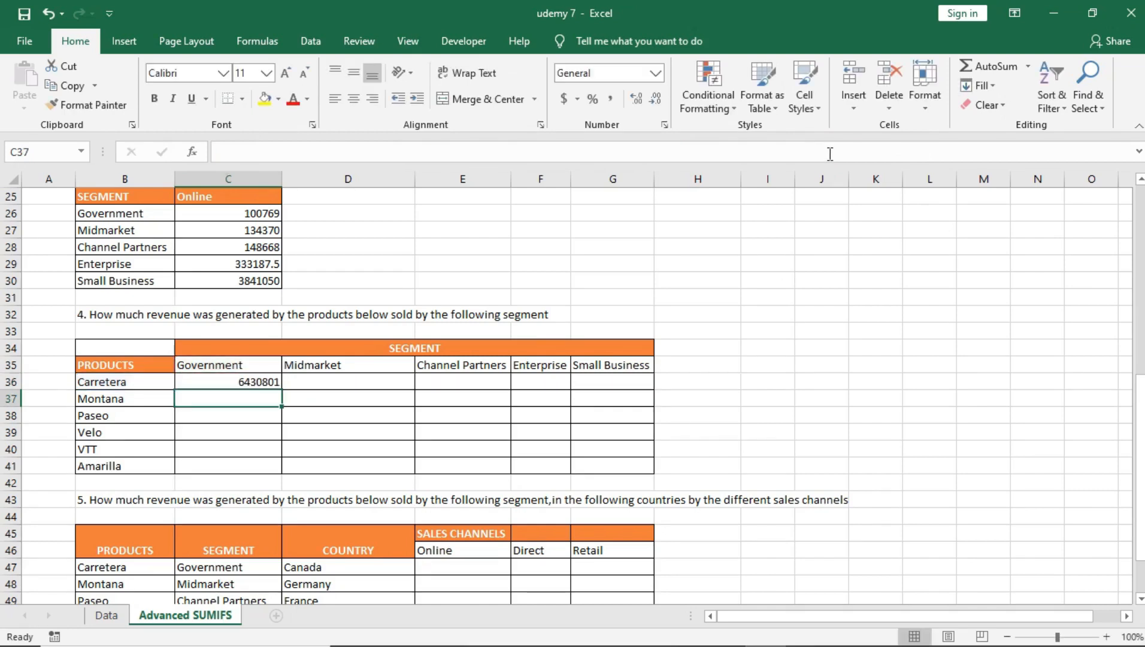
Step: Fill the C36 formula across and down through G41 for all products and segments in question 4's table
{"action": "left_click", "coordinate": [256, 383]}
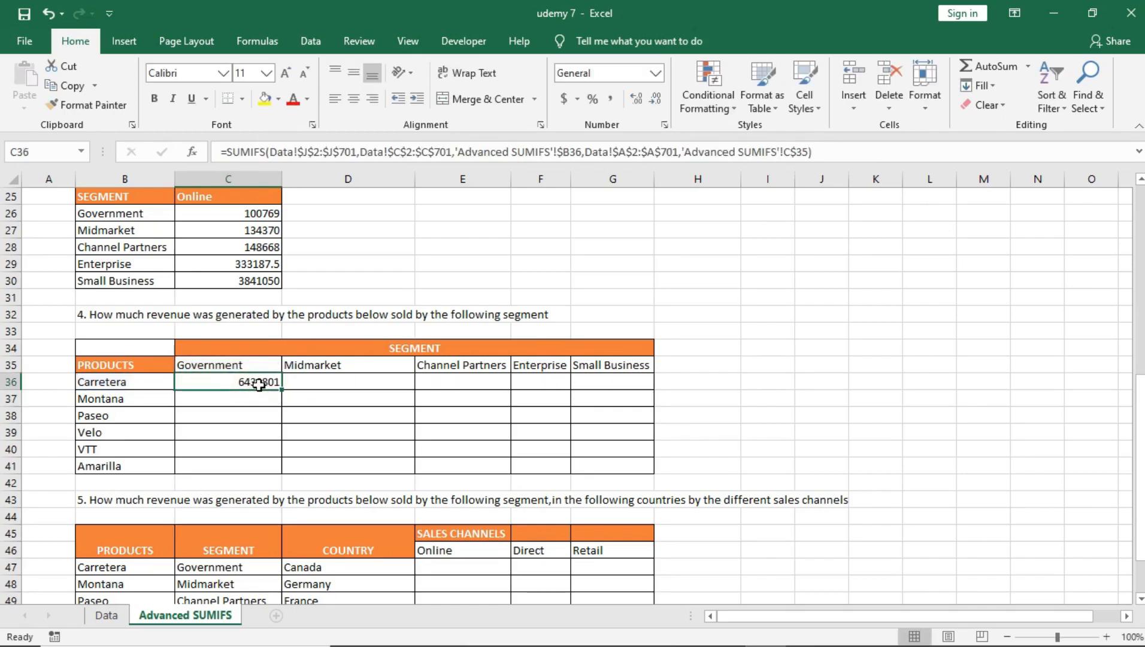
{"action": "left_click_drag", "start_coordinate": [285, 391], "coordinate": [654, 471]}
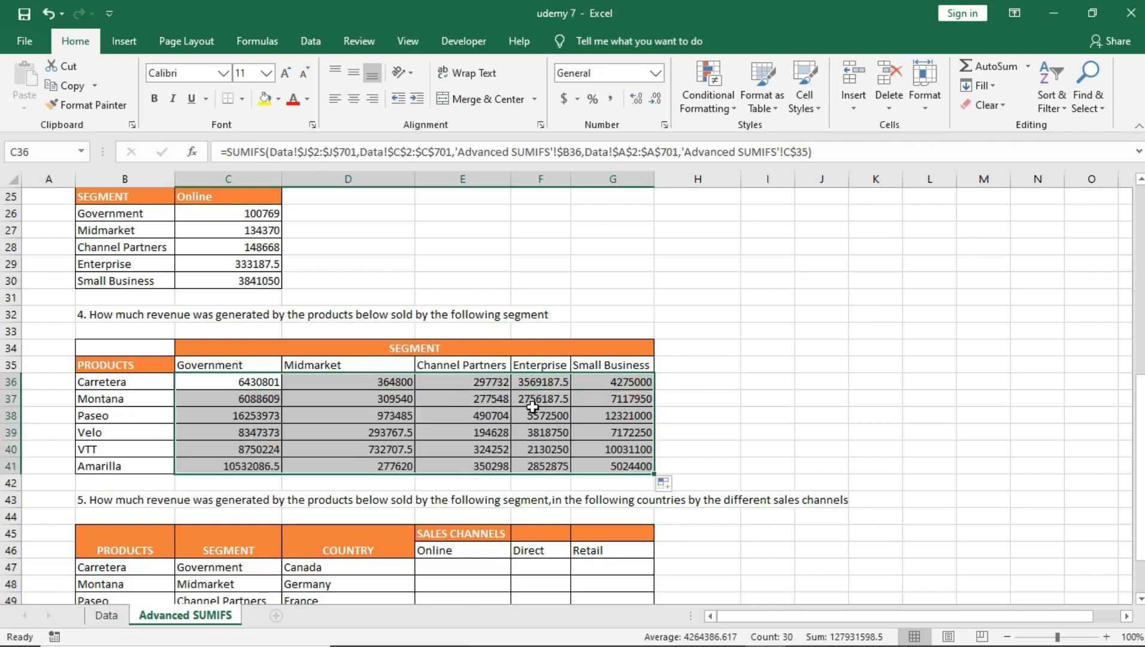
Step: Check the copied formulas in various cells of C36:G41 for their product and segment references
{"action": "left_click", "coordinate": [257, 419]}
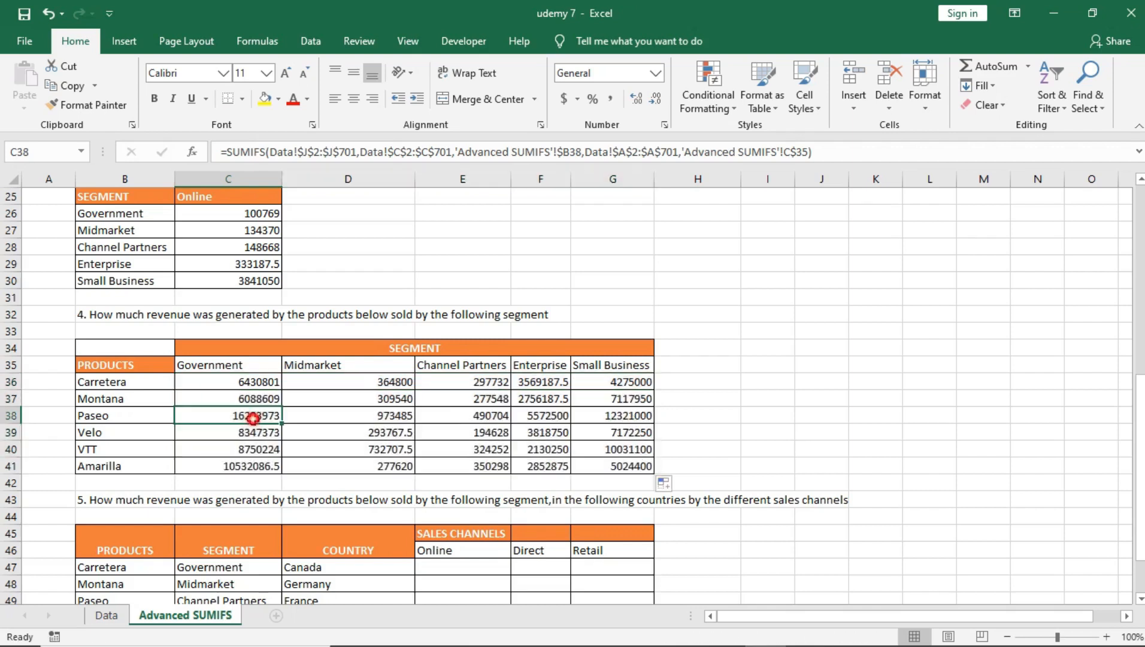
{"action": "left_click", "coordinate": [453, 415]}
{"action": "left_click", "coordinate": [580, 399]}
{"action": "left_click", "coordinate": [374, 397]}
{"action": "left_click_drag", "start_coordinate": [541, 414], "coordinate": [554, 403]}
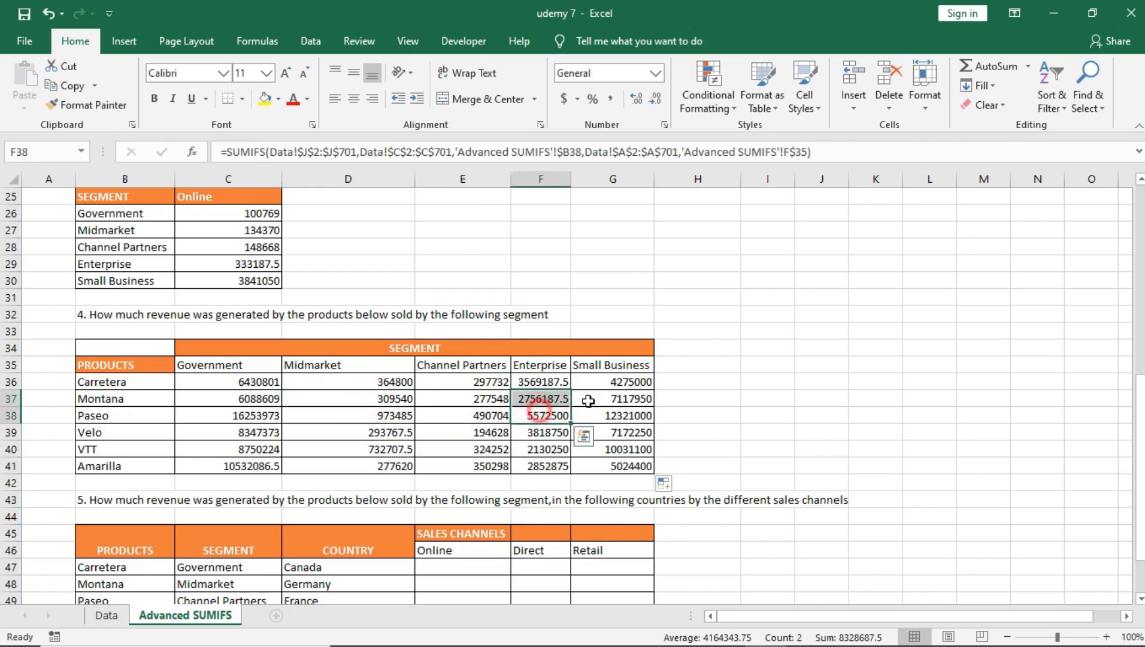
{"action": "left_click", "coordinate": [616, 396]}
{"action": "left_click", "coordinate": [398, 381]}
{"action": "left_click", "coordinate": [353, 431]}
{"action": "left_click_drag", "start_coordinate": [246, 431], "coordinate": [239, 416]}
{"action": "left_click", "coordinate": [217, 388]}
{"action": "left_click", "coordinate": [420, 397]}
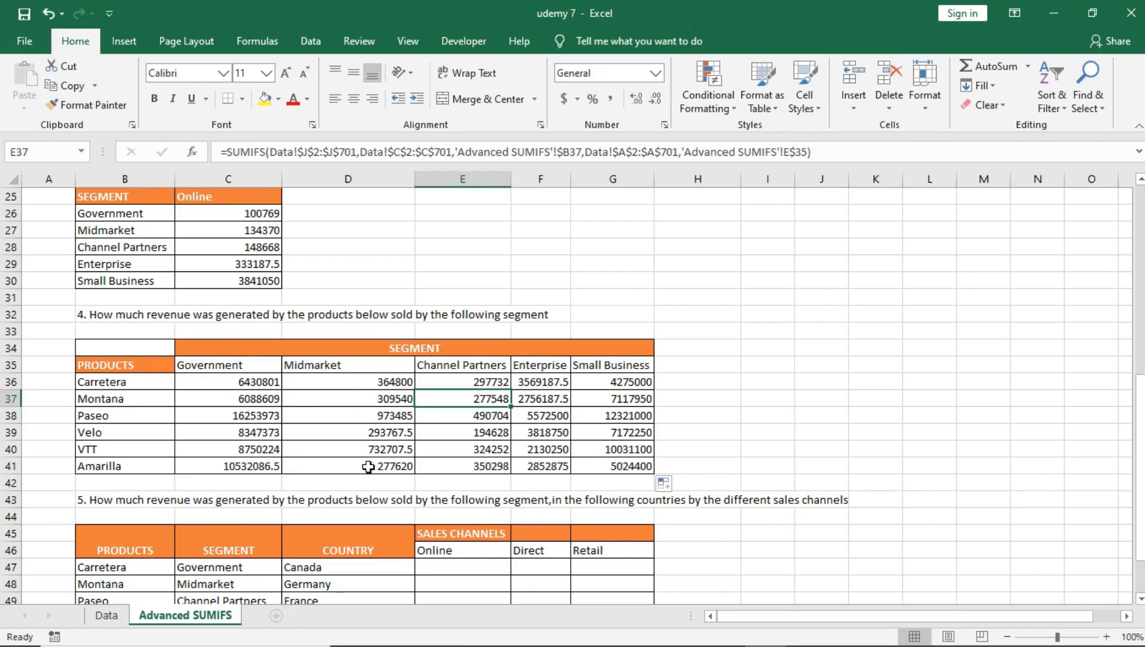
{"action": "left_click", "coordinate": [373, 402]}
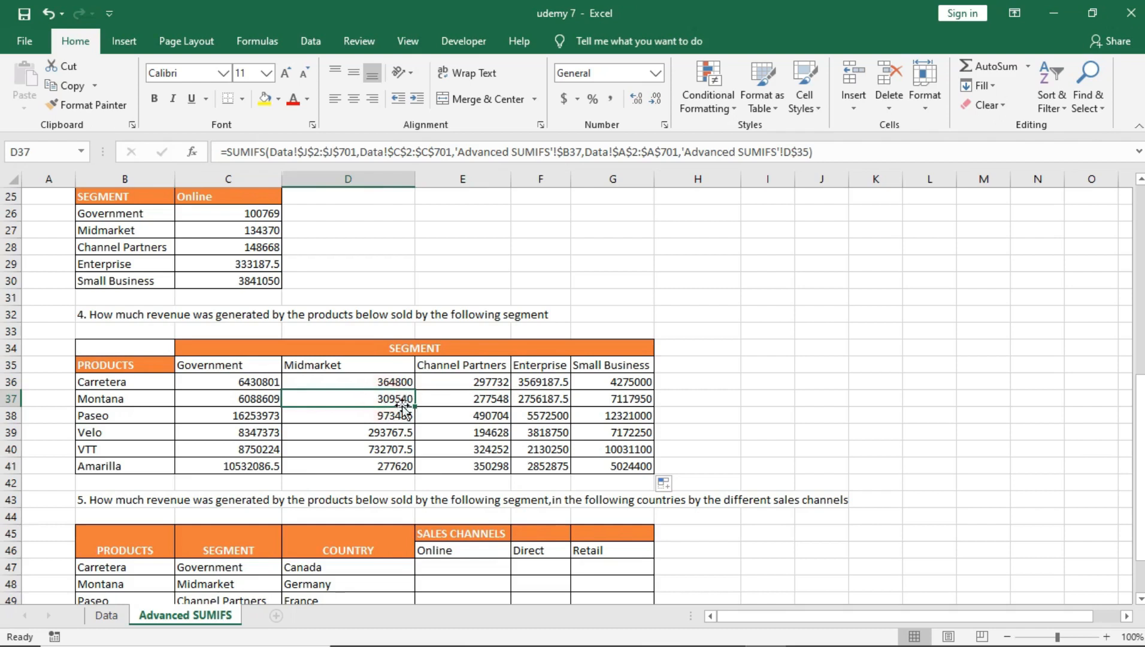